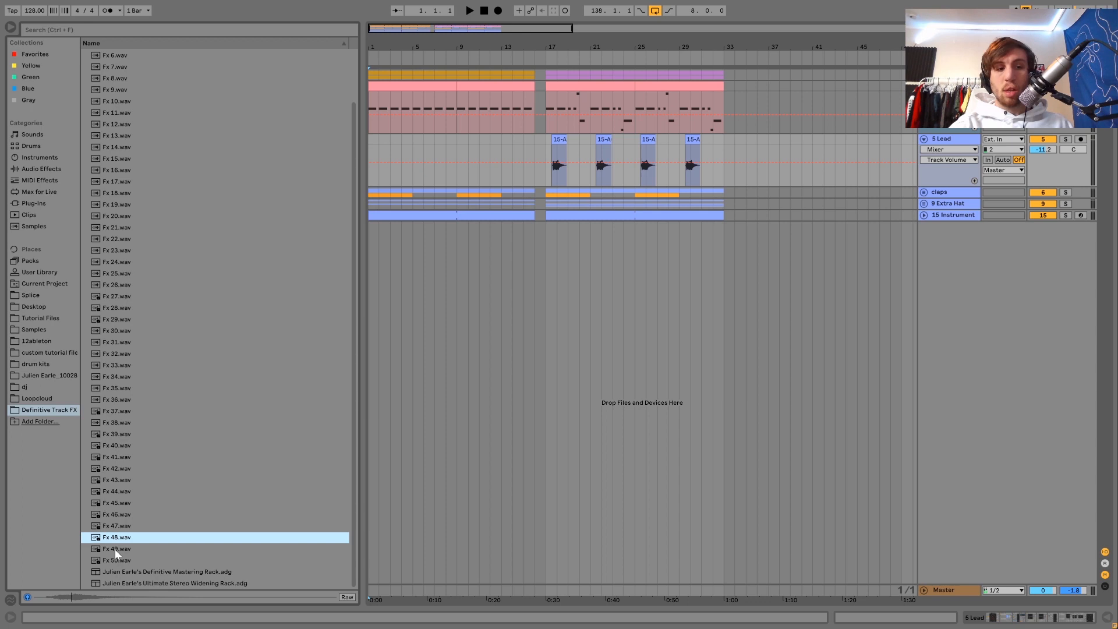
Preview several samples in the Definitive Track FX folder, including Fx 46, Fx 43, Fx 38, Fx 36, Fx 35 and Fx 24.
key(Up)
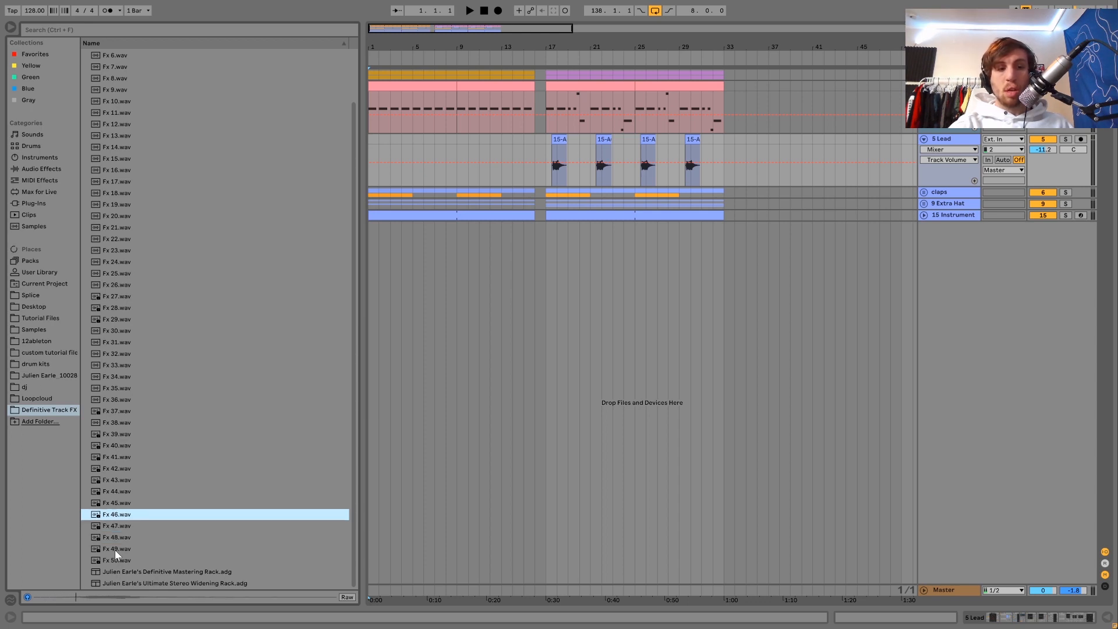
click(118, 481)
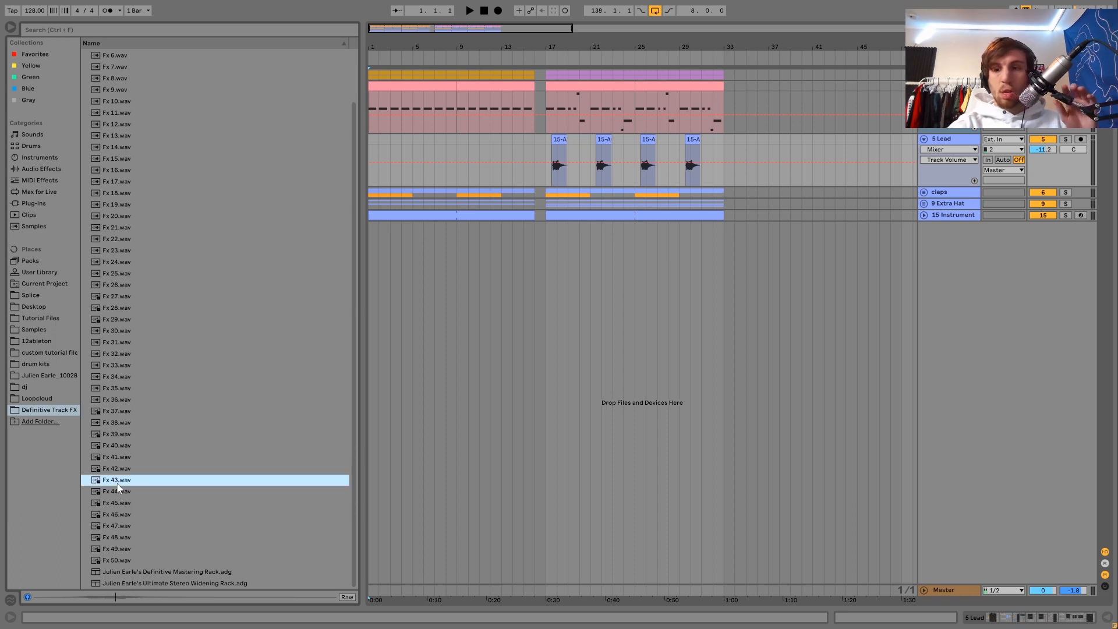
click(1079, 590)
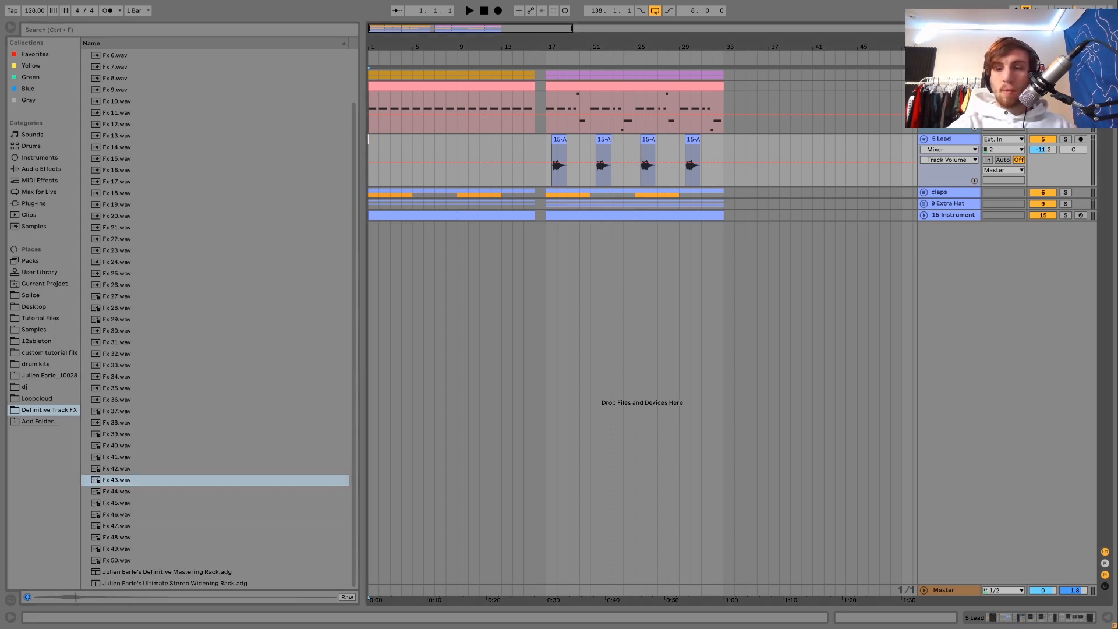
click(214, 422)
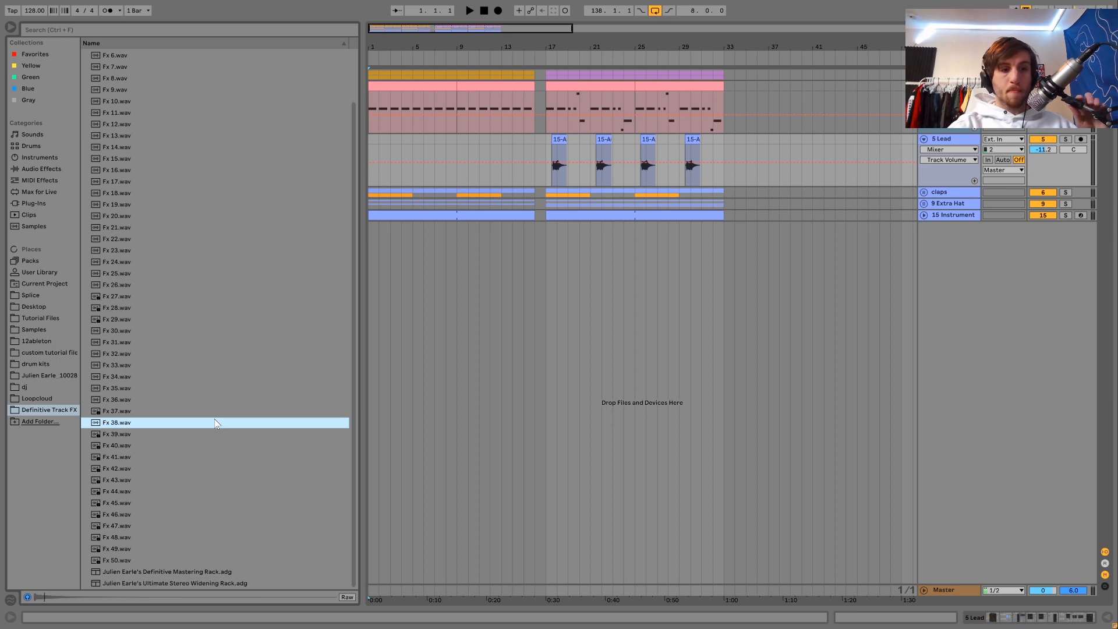
key(Up)
key(Up)
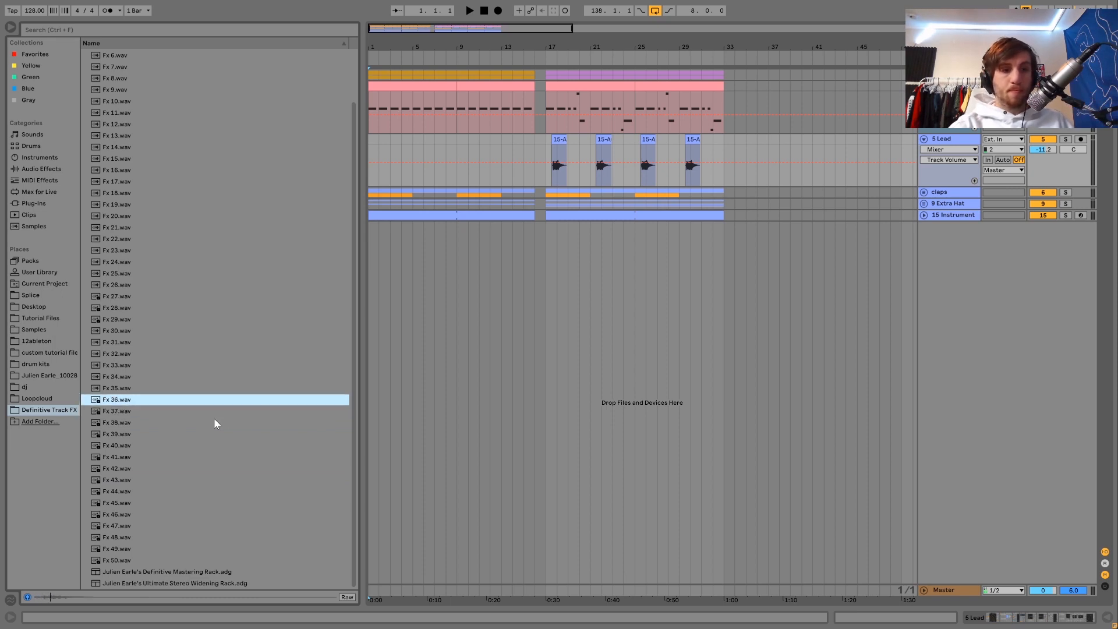
key(Up)
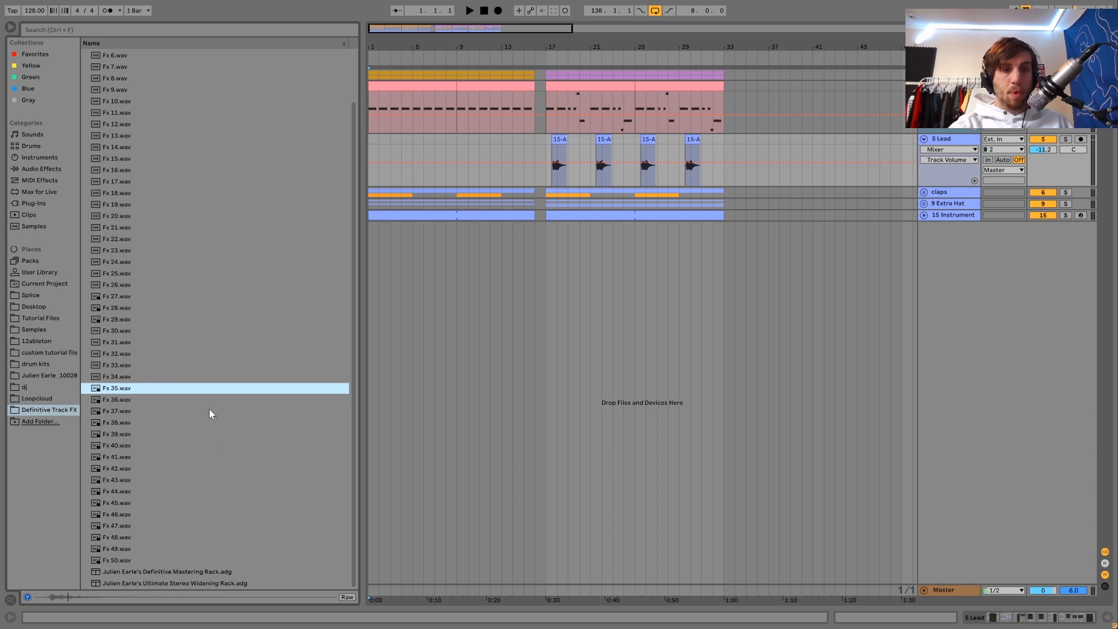
click(149, 266)
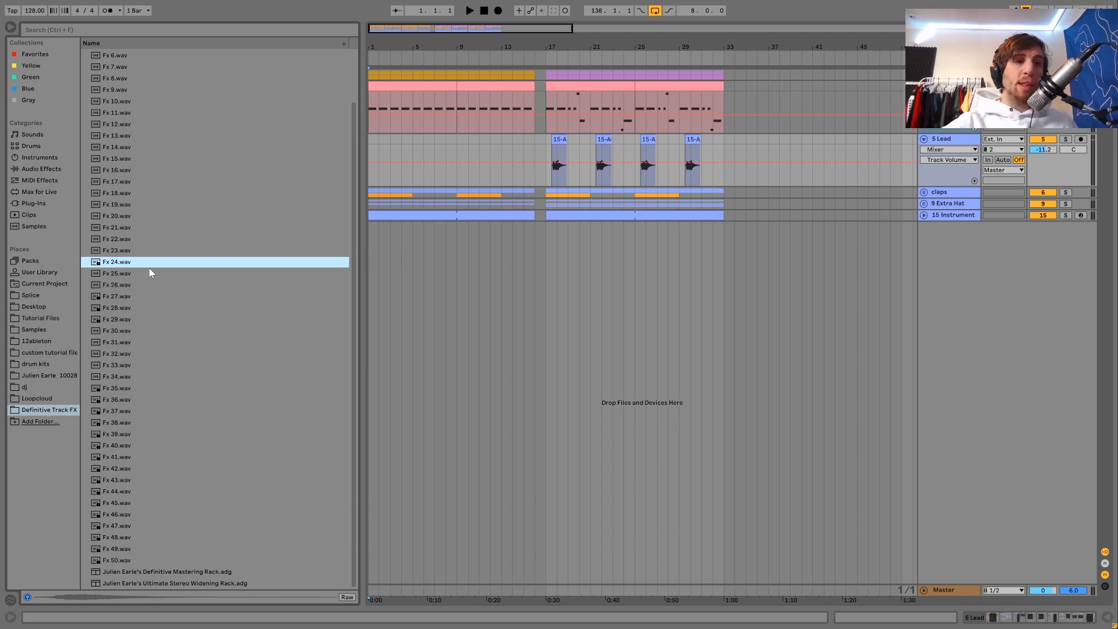
Look through the whole FX sample list and preview Fx 29 and Fx 2.
scroll(149, 268, up, 3)
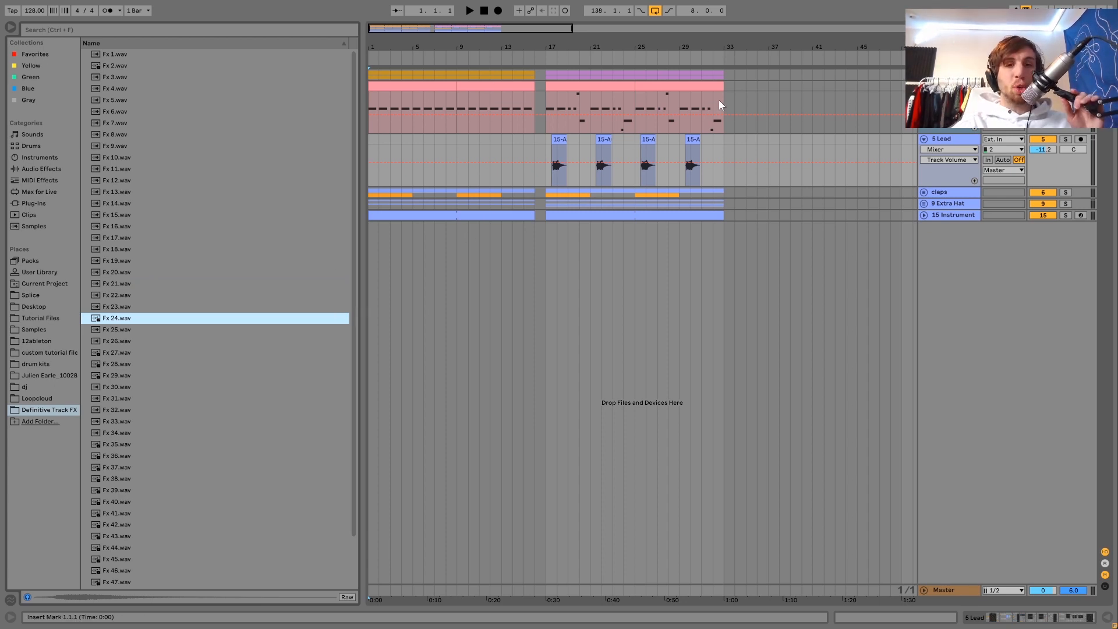
scroll(176, 205, down, 3)
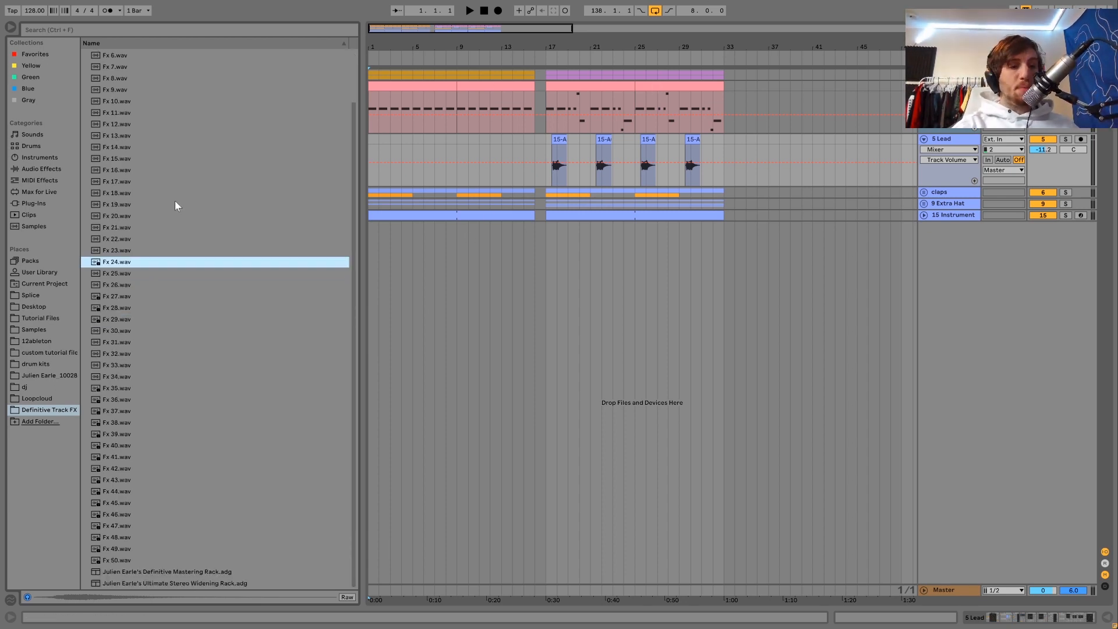
scroll(176, 205, up, 3)
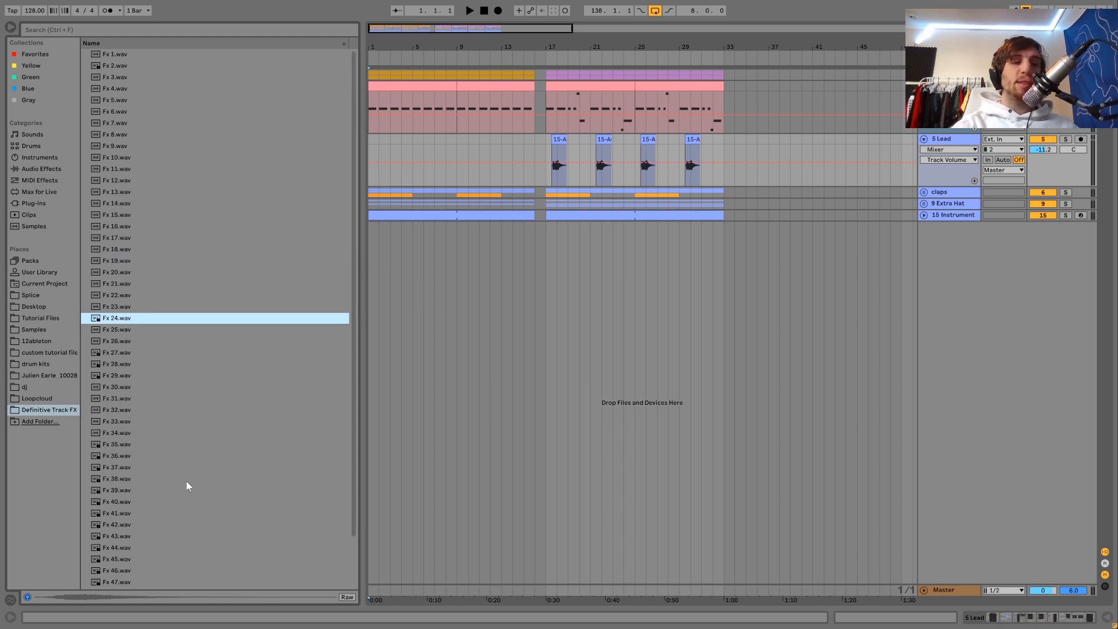
scroll(187, 481, down, 3)
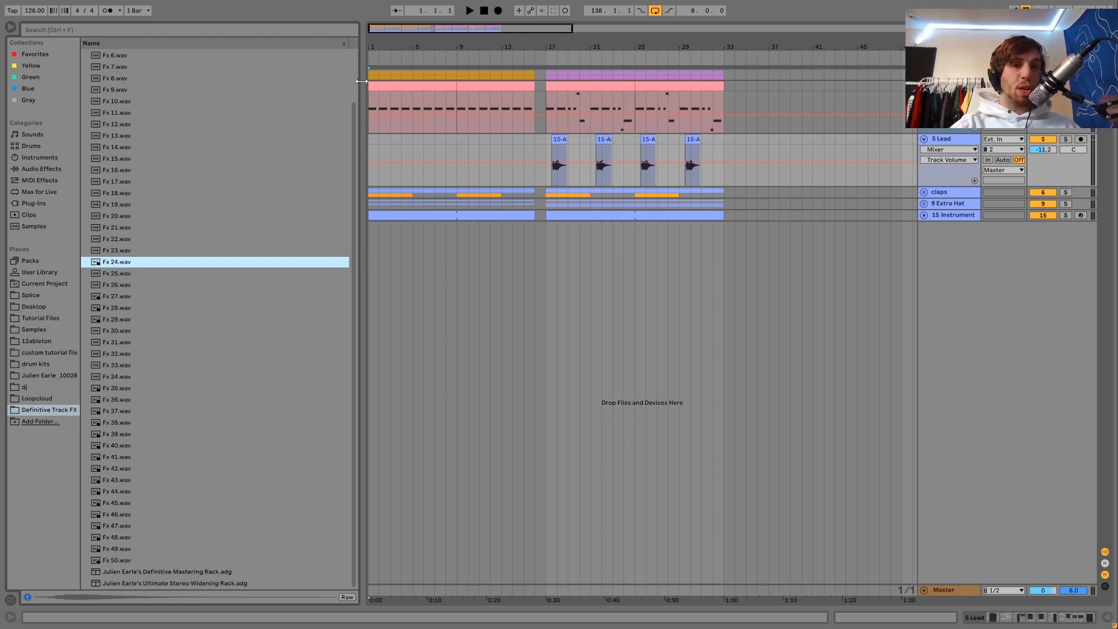
scroll(352, 78, up, 3)
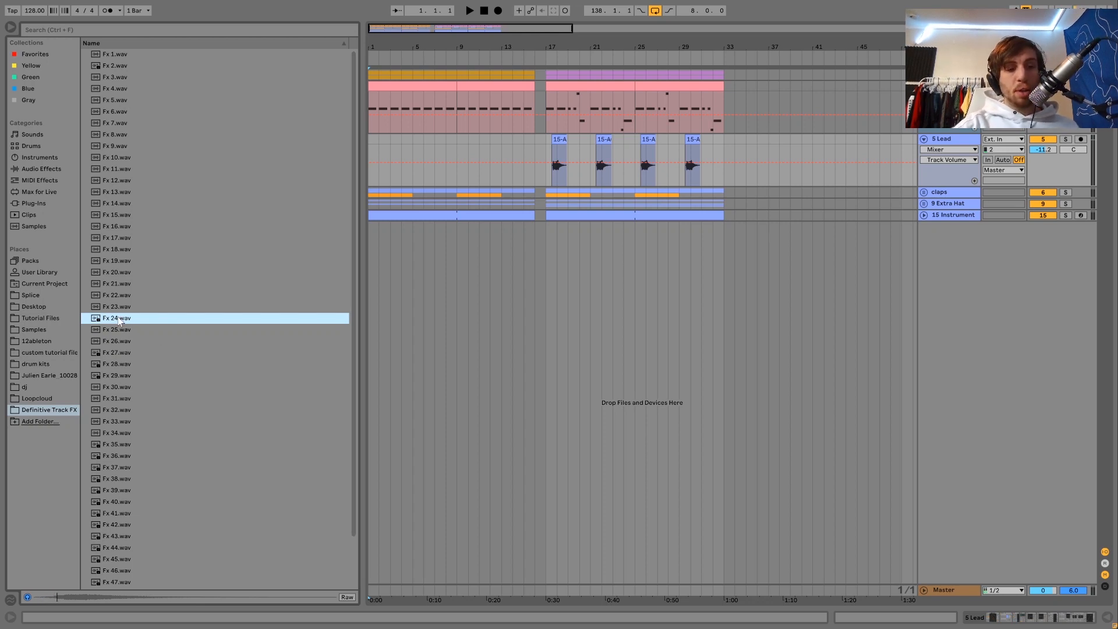
click(128, 378)
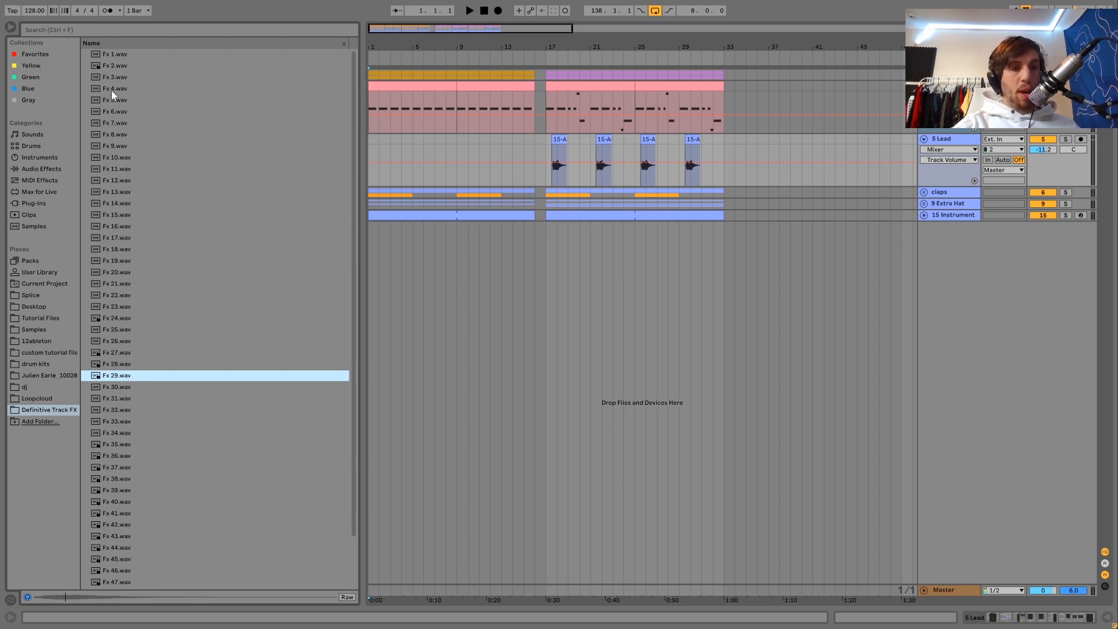
click(115, 65)
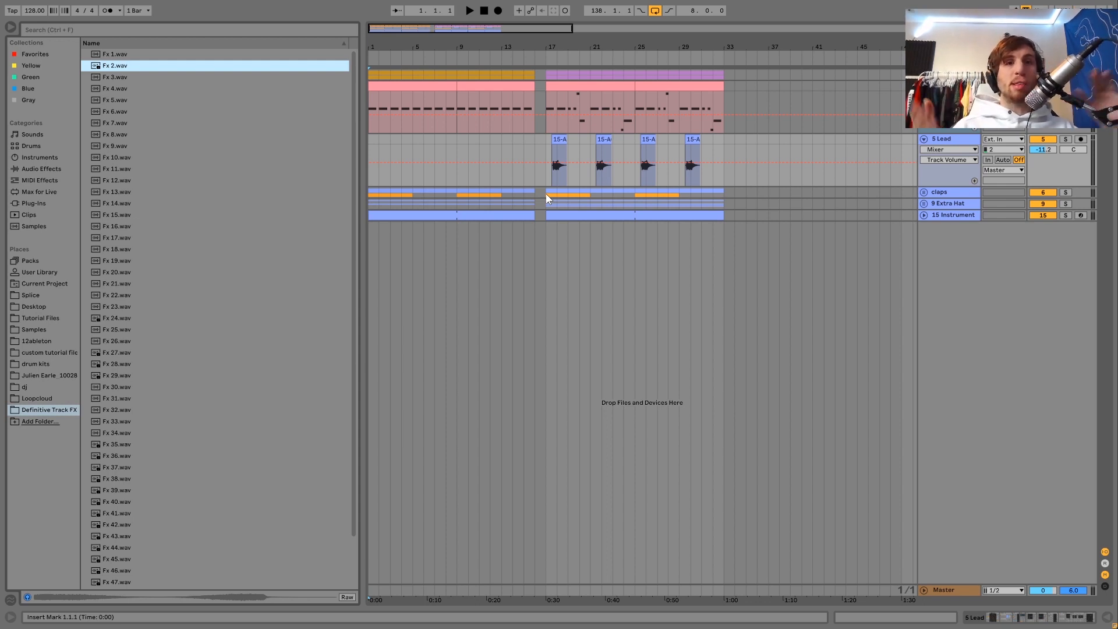
Examine the Definitive Mastering Rack and Ultimate Stereo Widening Rack presets at the end of the FX folder.
scroll(256, 248, down, 2)
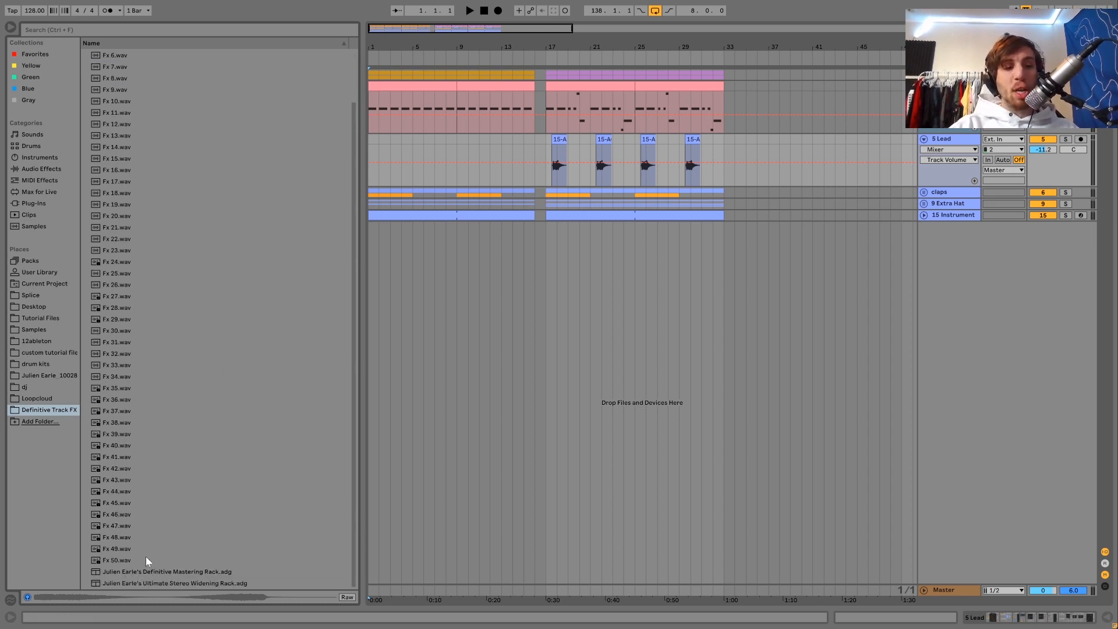
click(157, 574)
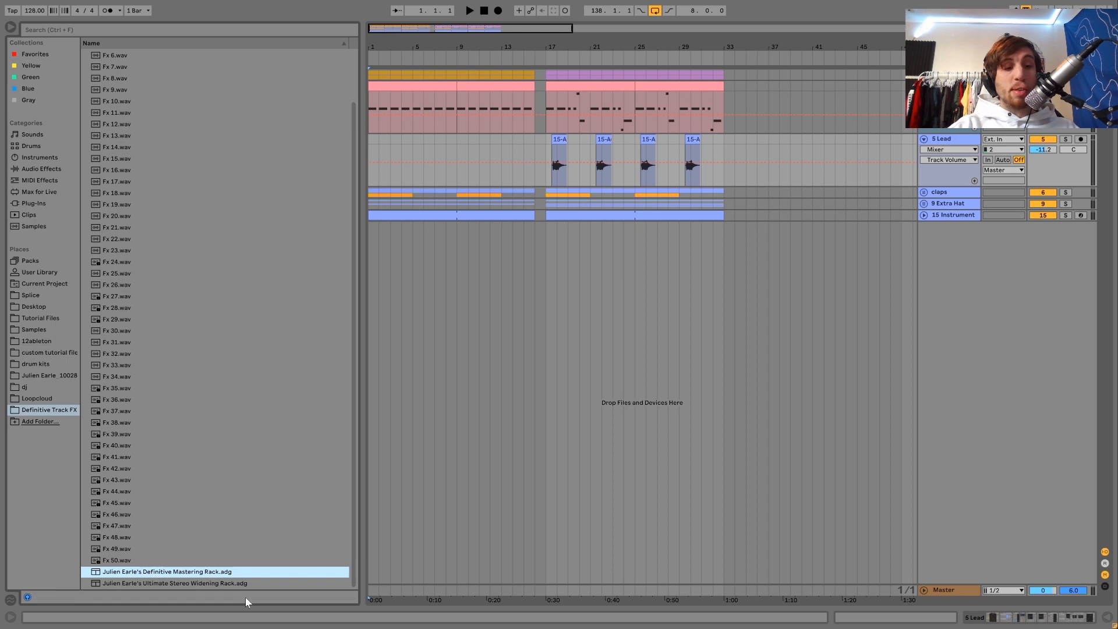
click(181, 585)
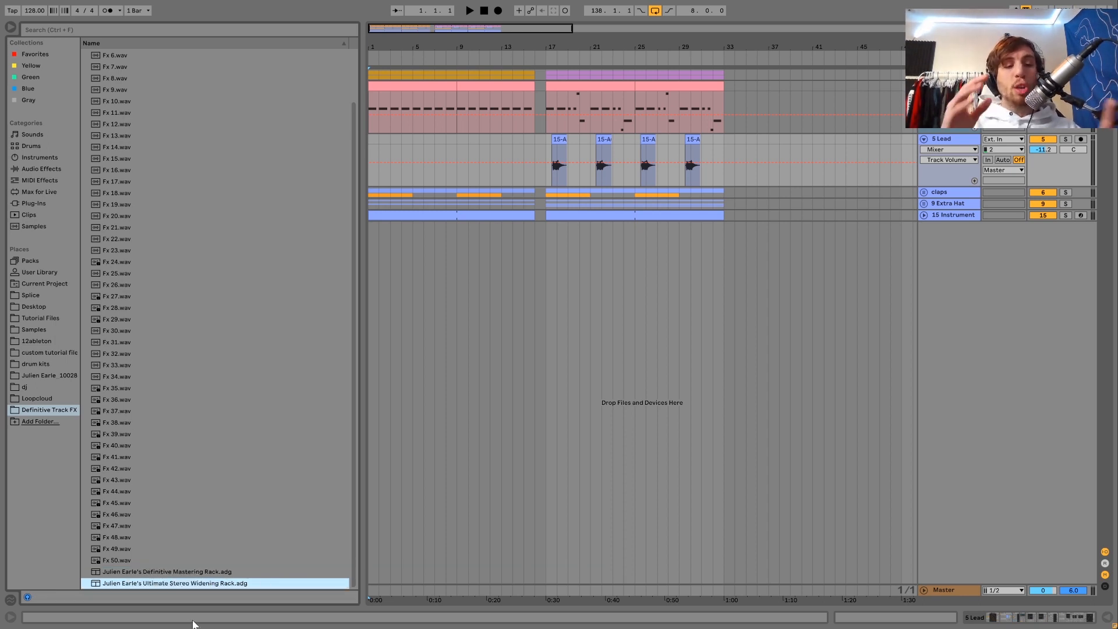
scroll(222, 311, up, 3)
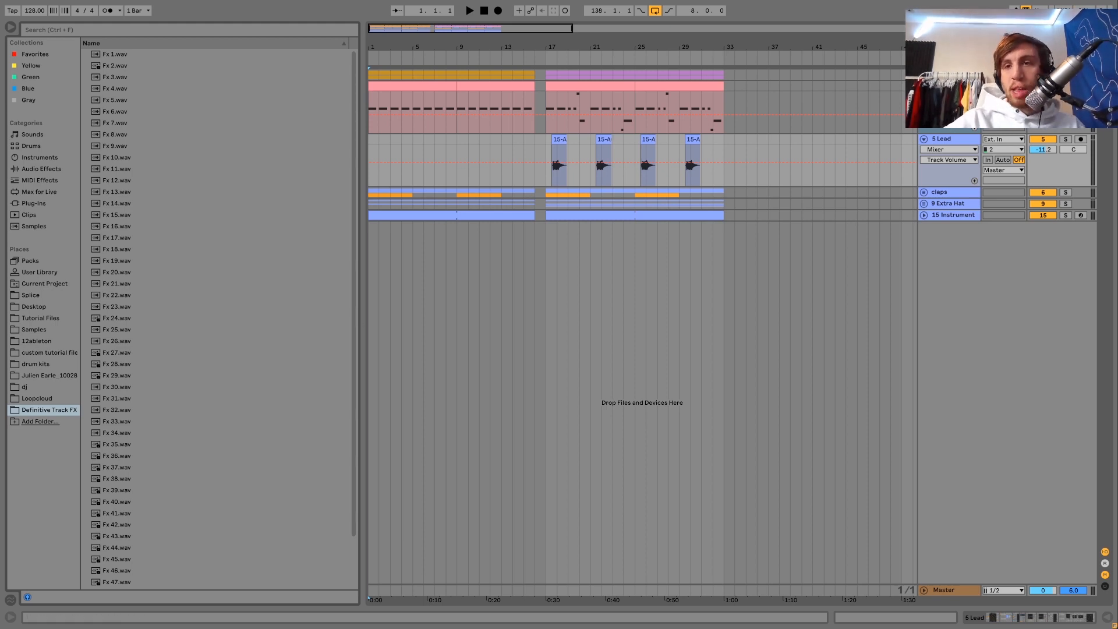
Collapse the Bass track and play the arrangement from the beginning.
click(923, 87)
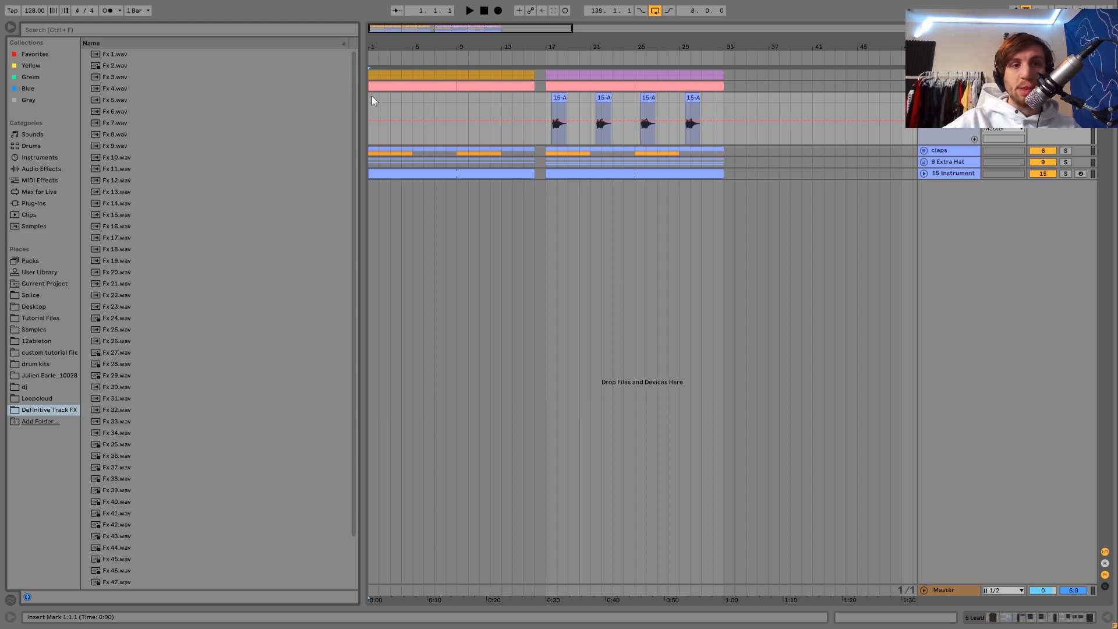
key(space)
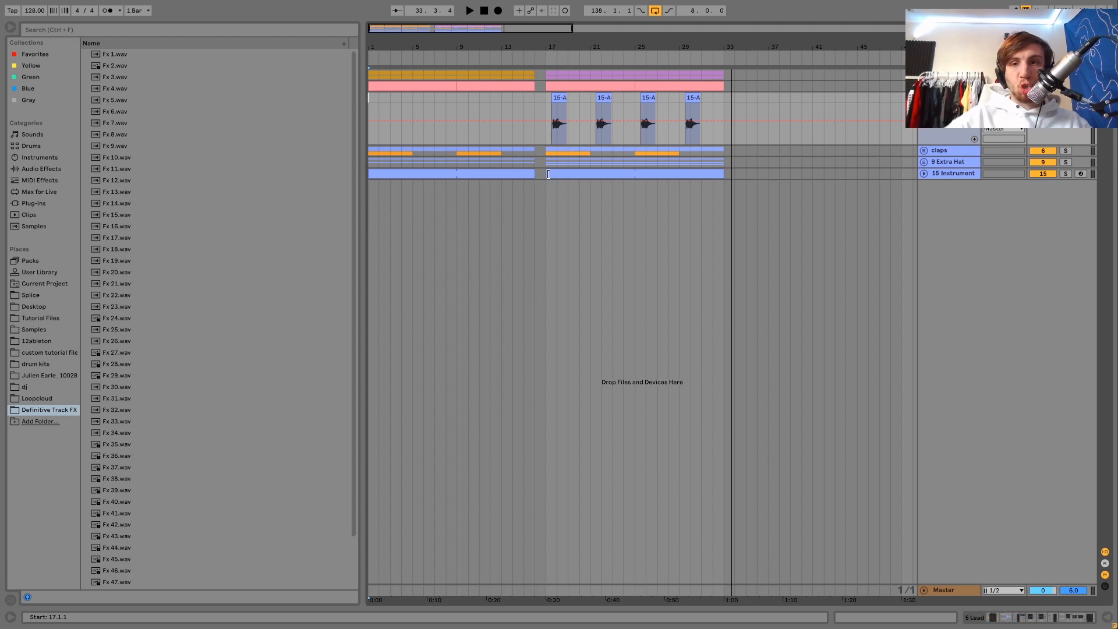
Place Fx 2.wav on a new audio track starting at bar 17 and turn off warping for the clip.
click(113, 65)
drag(107, 67, 548, 221)
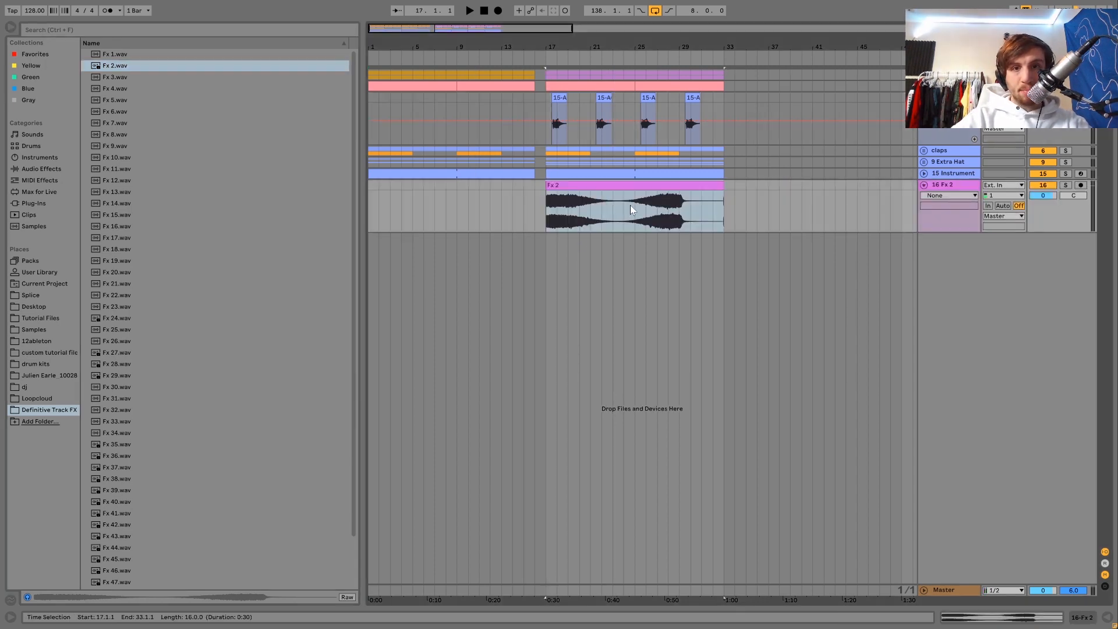
double_click(602, 187)
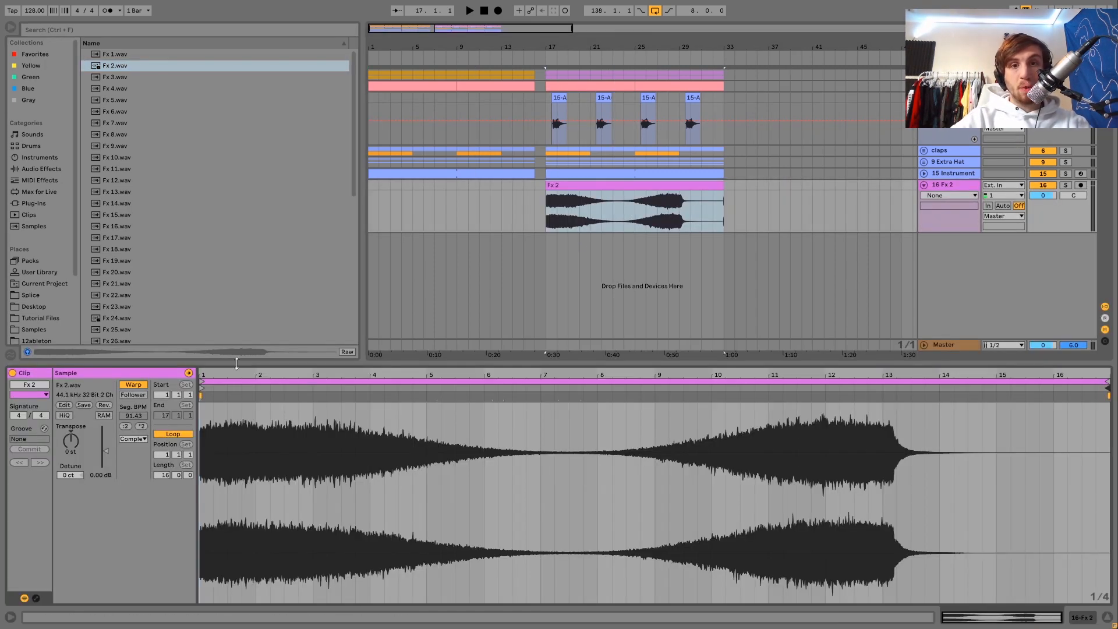
click(133, 384)
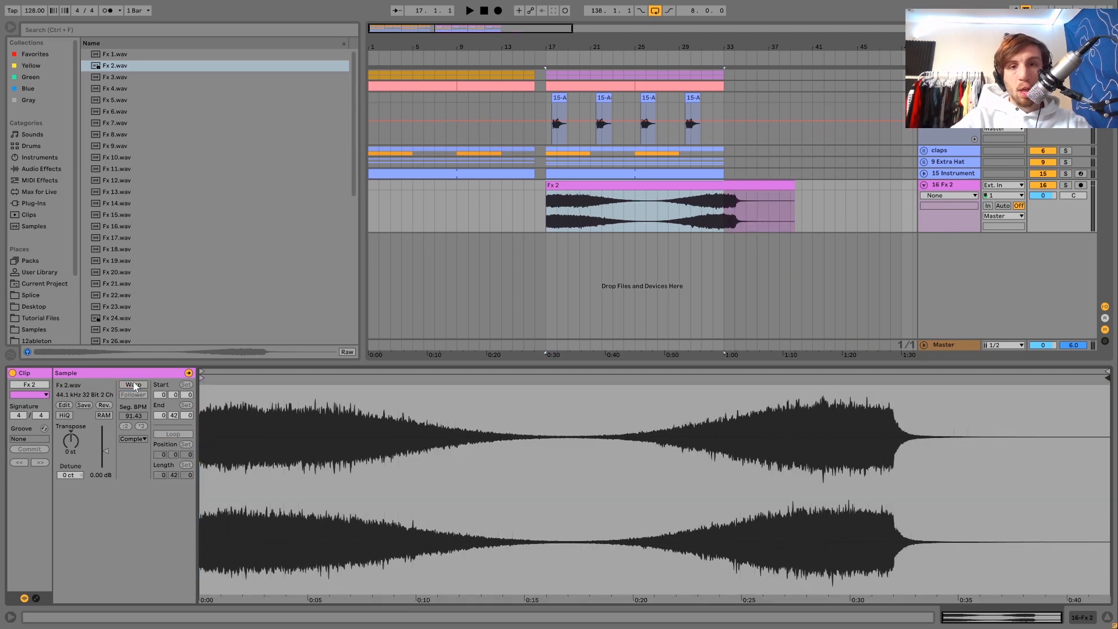
Split the Fx 2 clip at bar 26 and move its second half to a new track below, starting at bar 8.
click(647, 224)
key(ctrl+e)
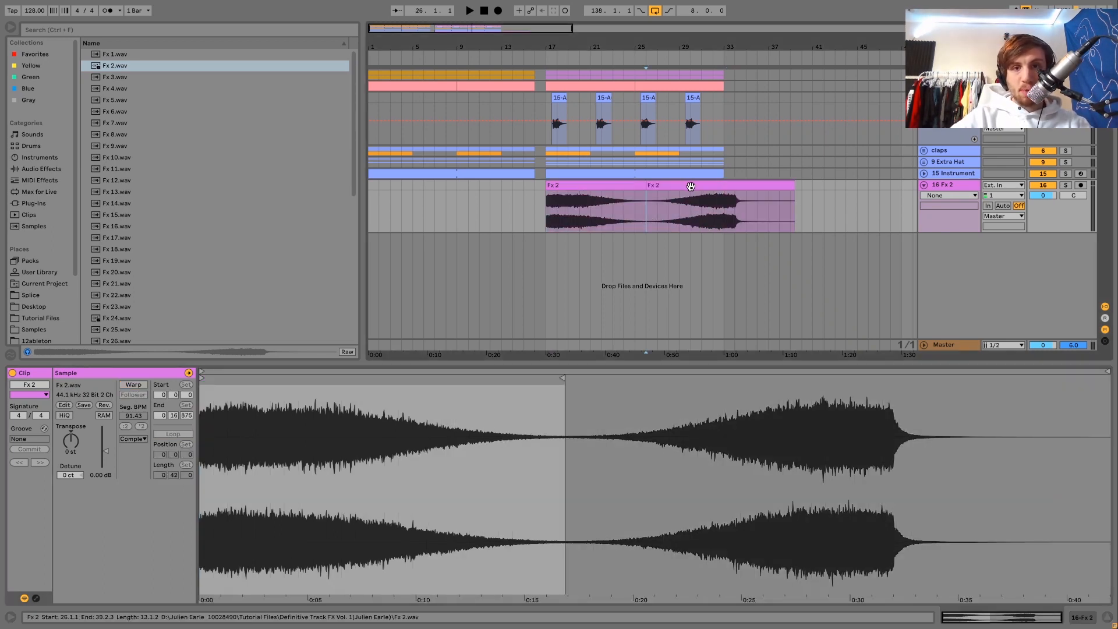
click(690, 186)
drag(690, 186, 490, 261)
drag(574, 235, 573, 237)
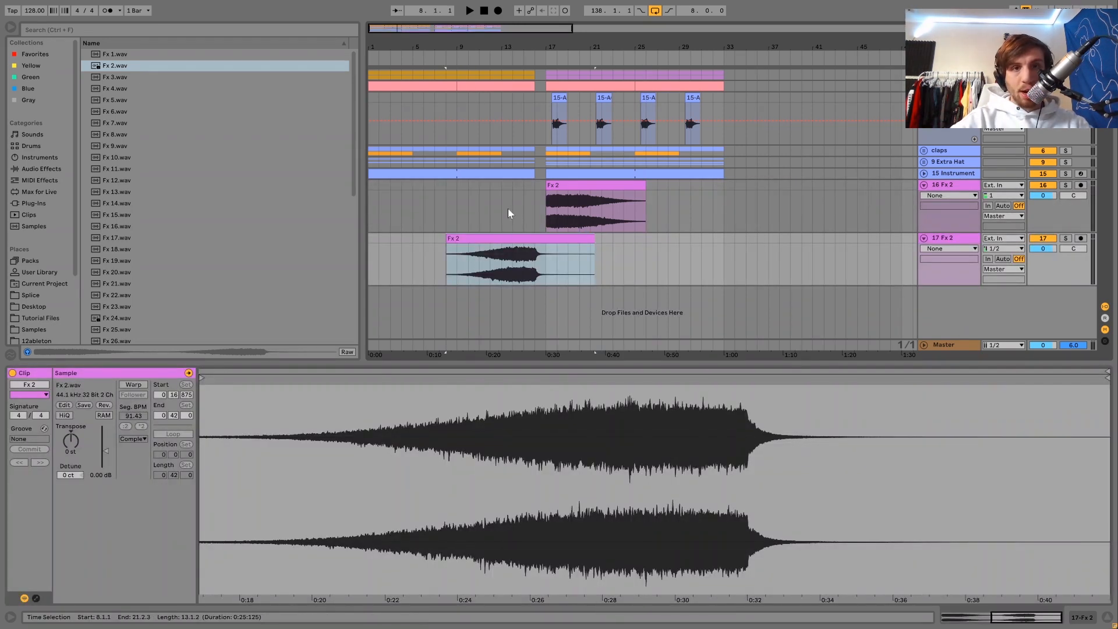
Adjust the fade-out of the Fx 2 clip starting at bar 17 and the fade-in of the Fx 2 clip starting at bar 8.
click(557, 191)
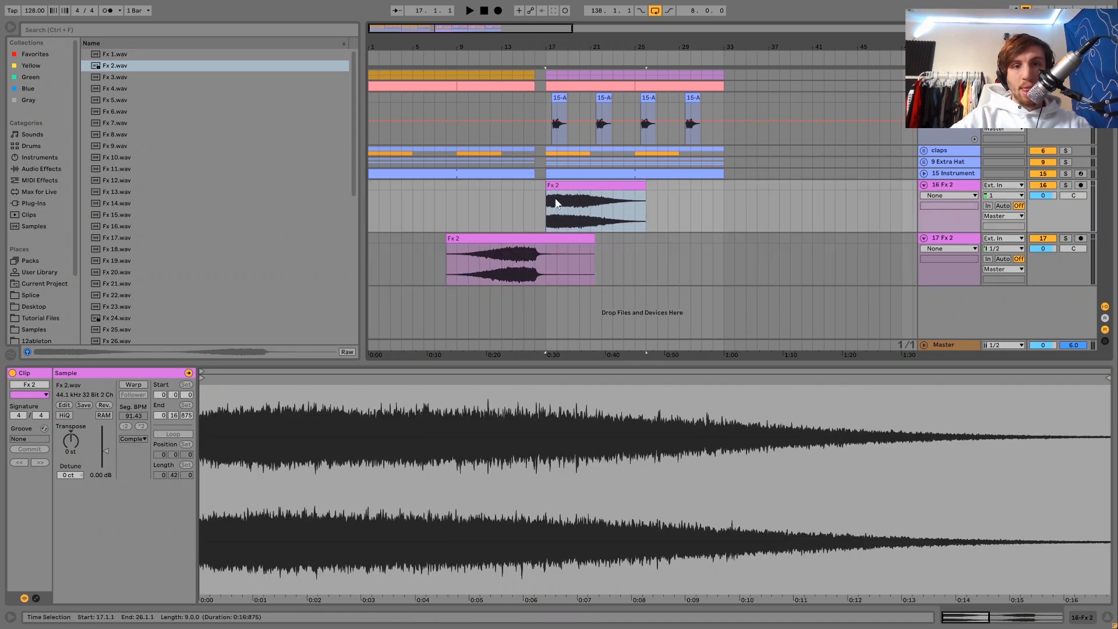
click(645, 198)
drag(644, 193, 641, 193)
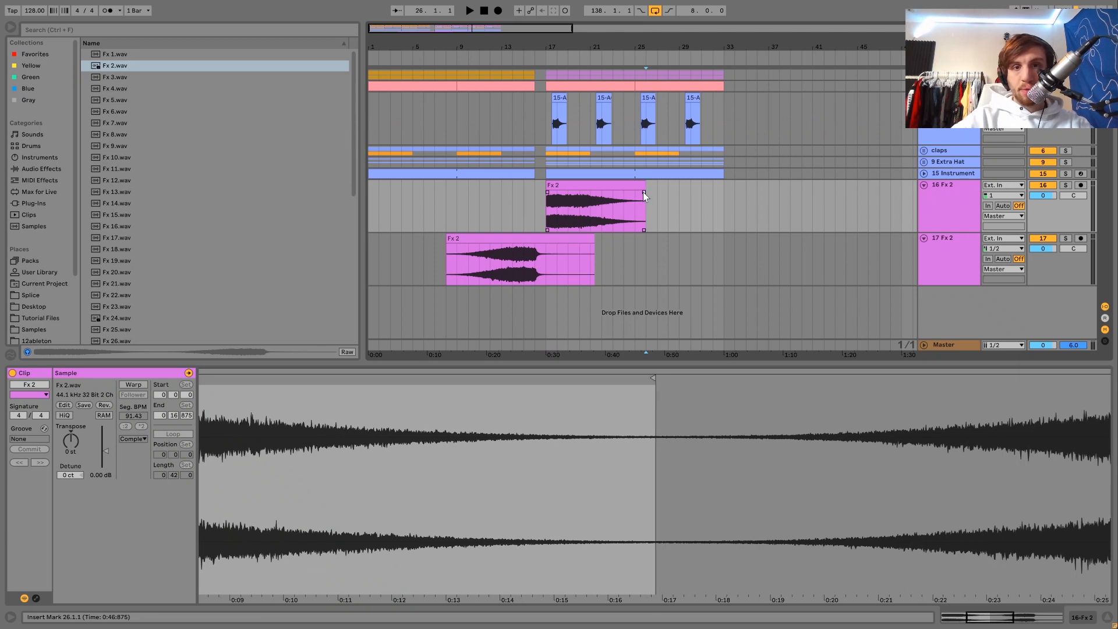
click(449, 246)
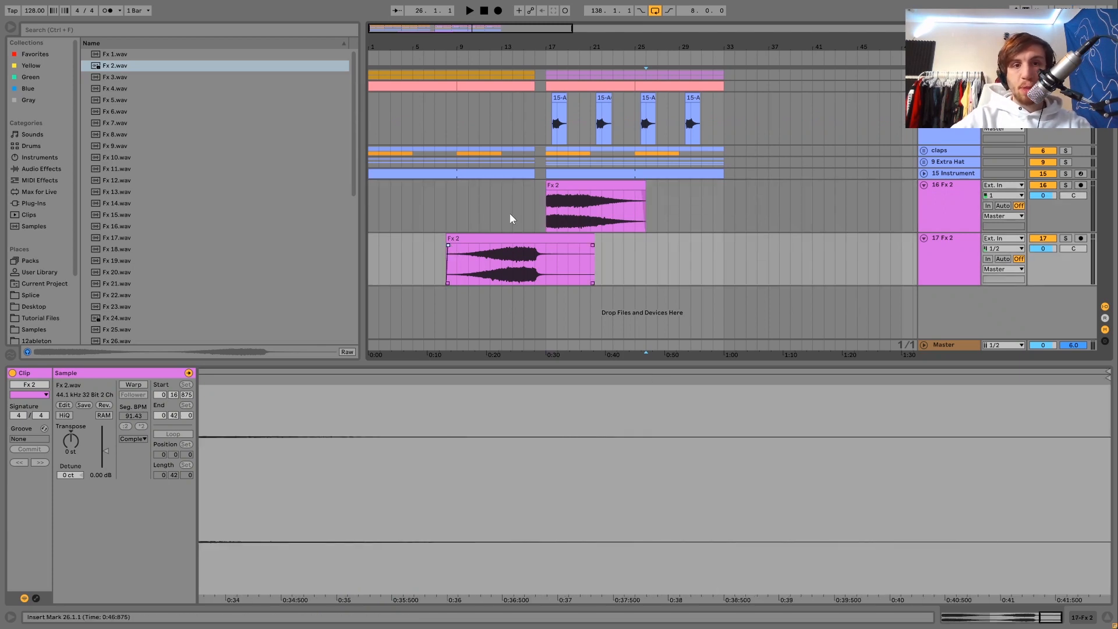
Balance the Fx 2 tracks while playing the transition, setting track 17 to -14.3 dB and track 16 to -10.0 dB.
click(480, 210)
drag(1052, 249, 1053, 274)
key(space)
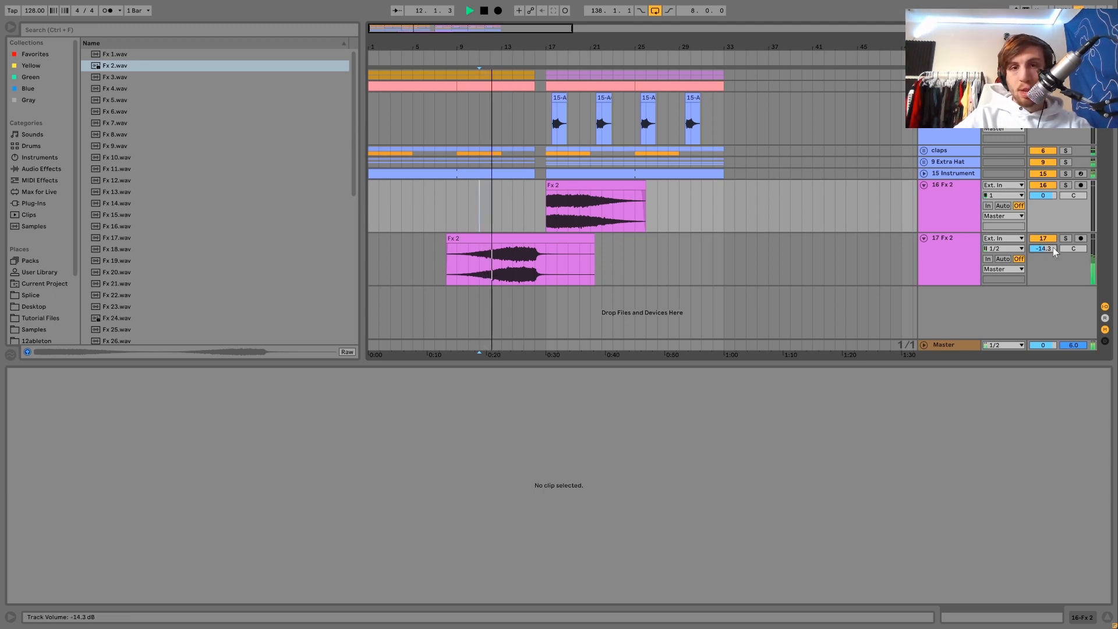
drag(1042, 196, 1042, 210)
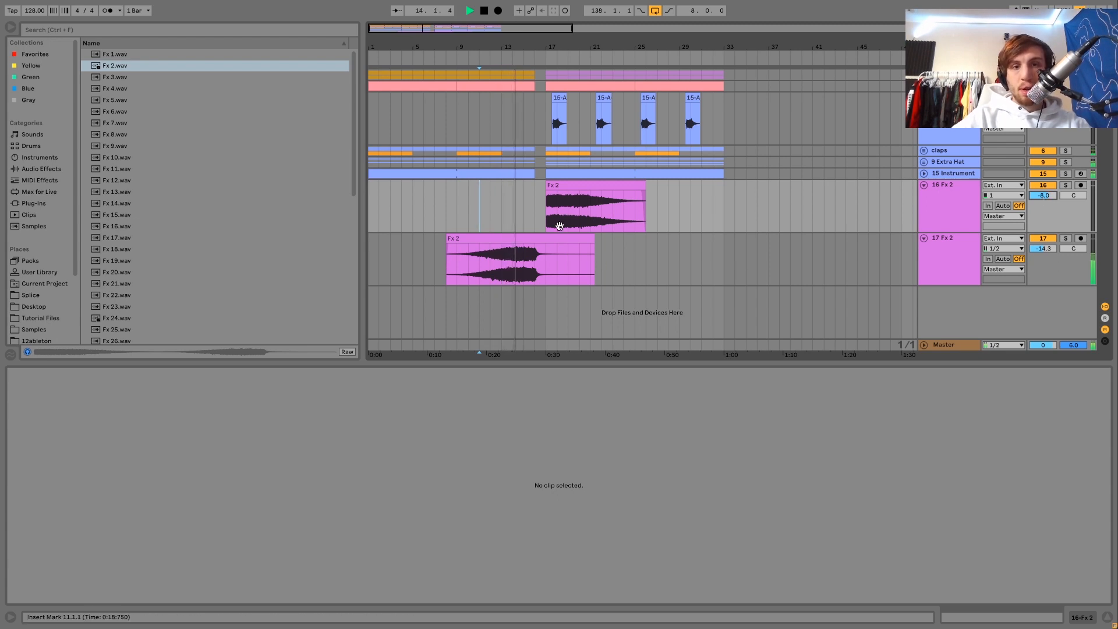
click(536, 218)
key(space)
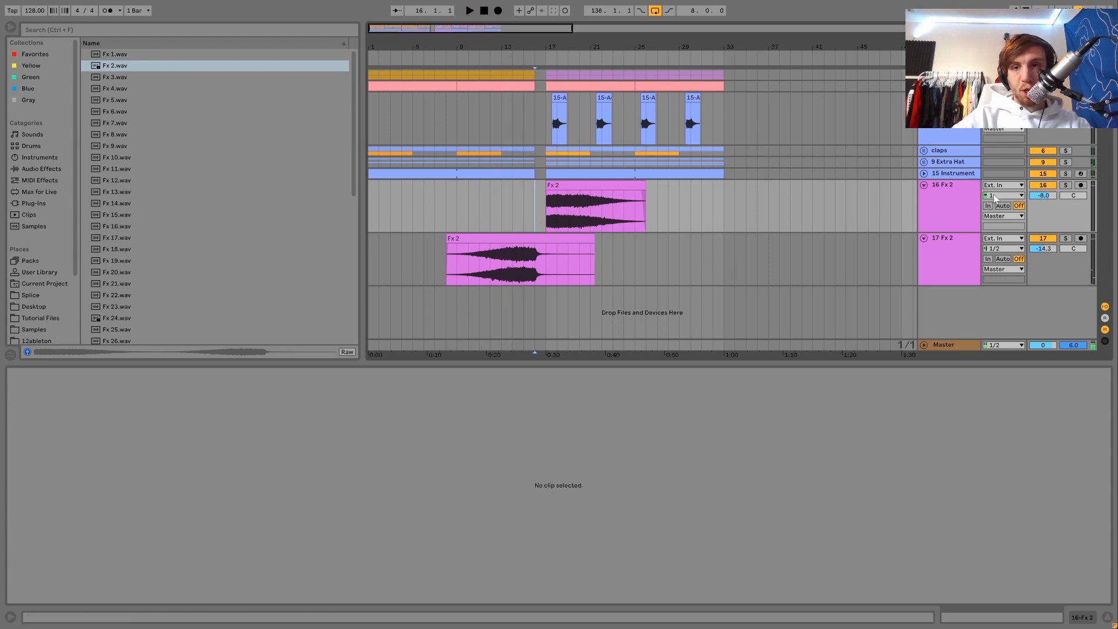
key(space)
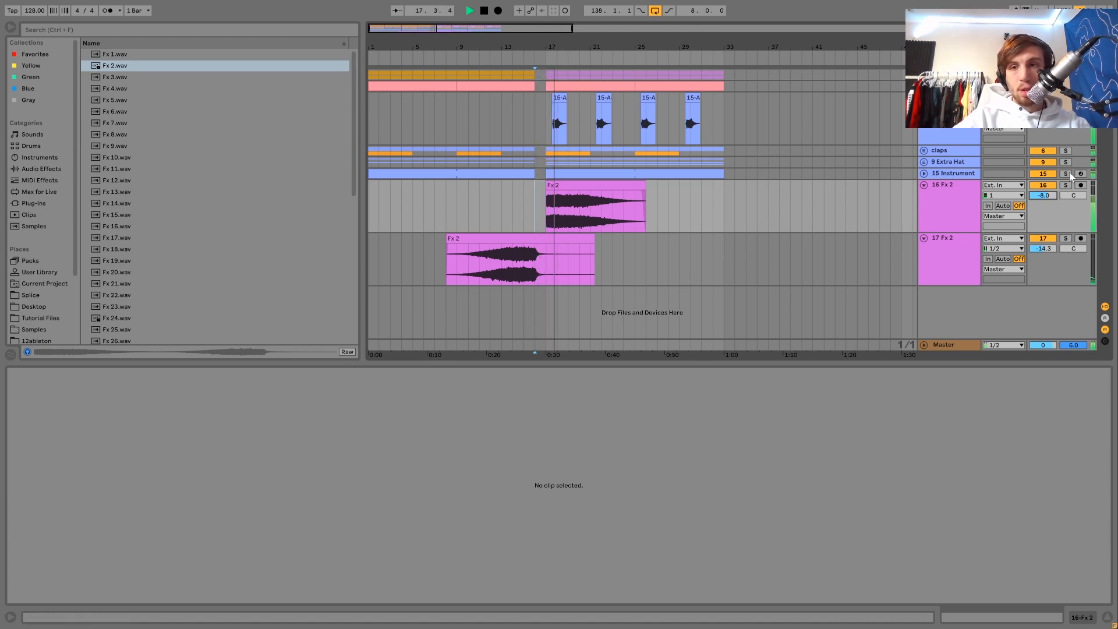
Add a Compressor to the track 16 Fx 2 and sidechain it from the 3-Instrument track.
click(952, 208)
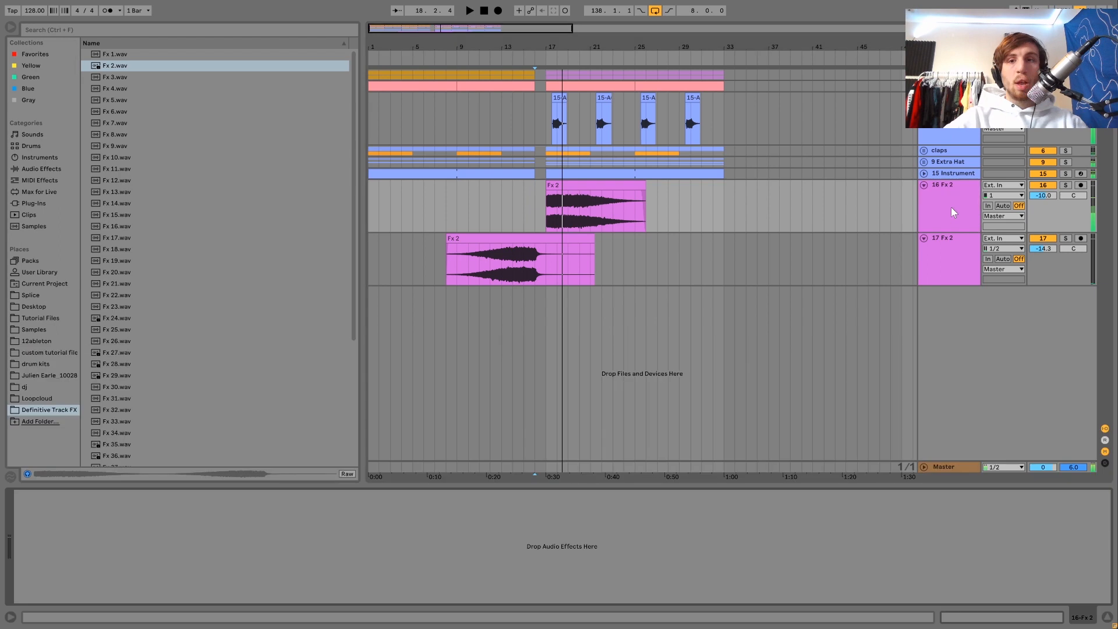
click(43, 169)
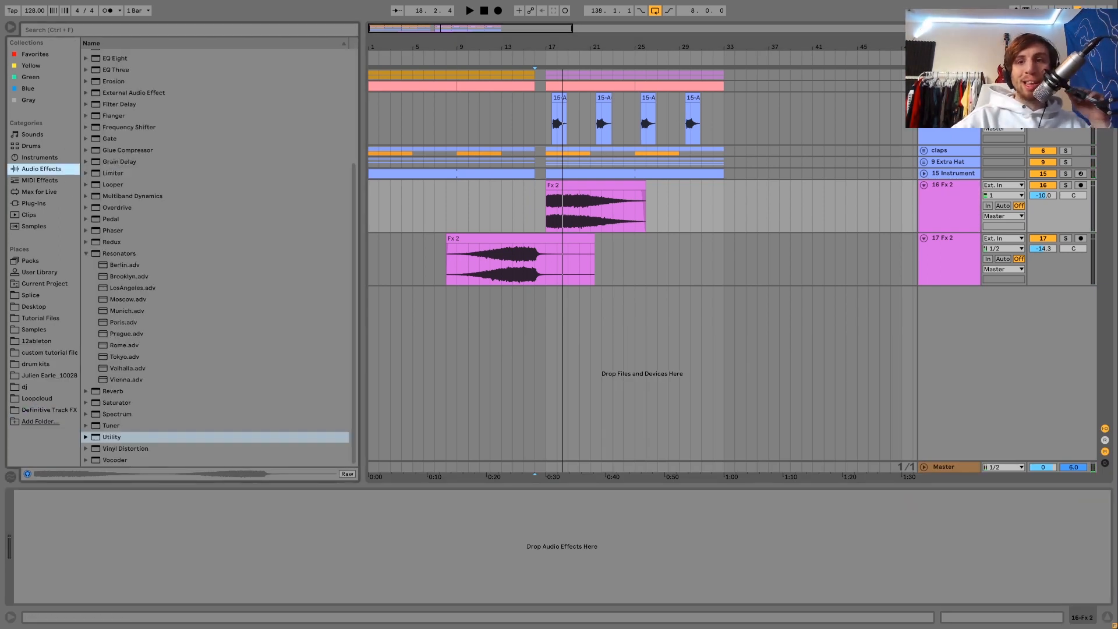
scroll(959, 184, up, 3)
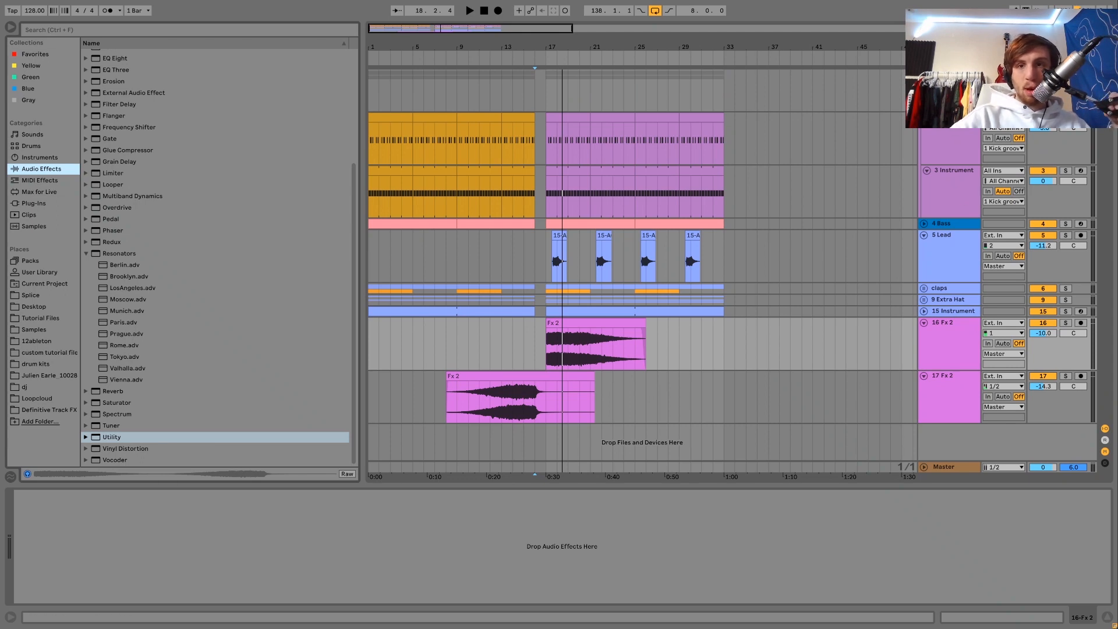
scroll(945, 199, down, 3)
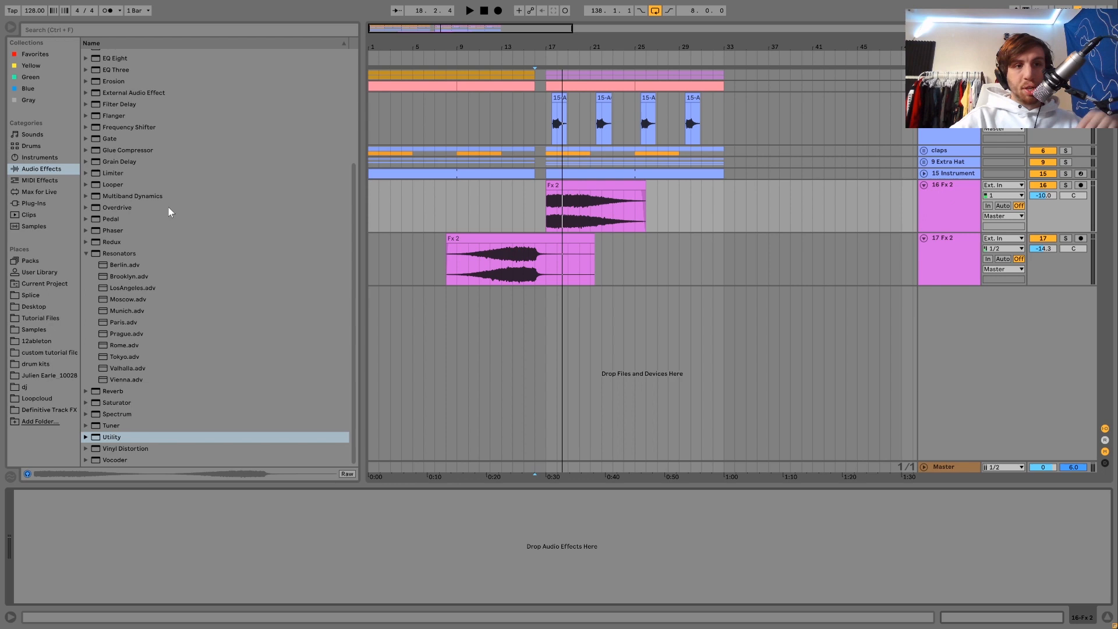
scroll(120, 84, up, 3)
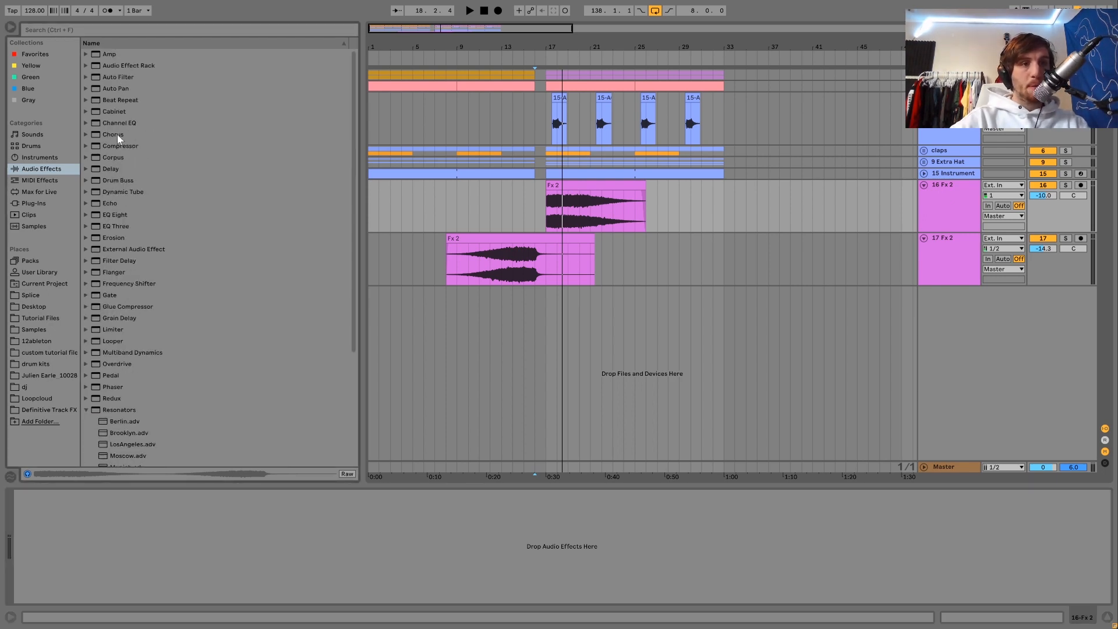
drag(118, 147, 44, 529)
click(29, 494)
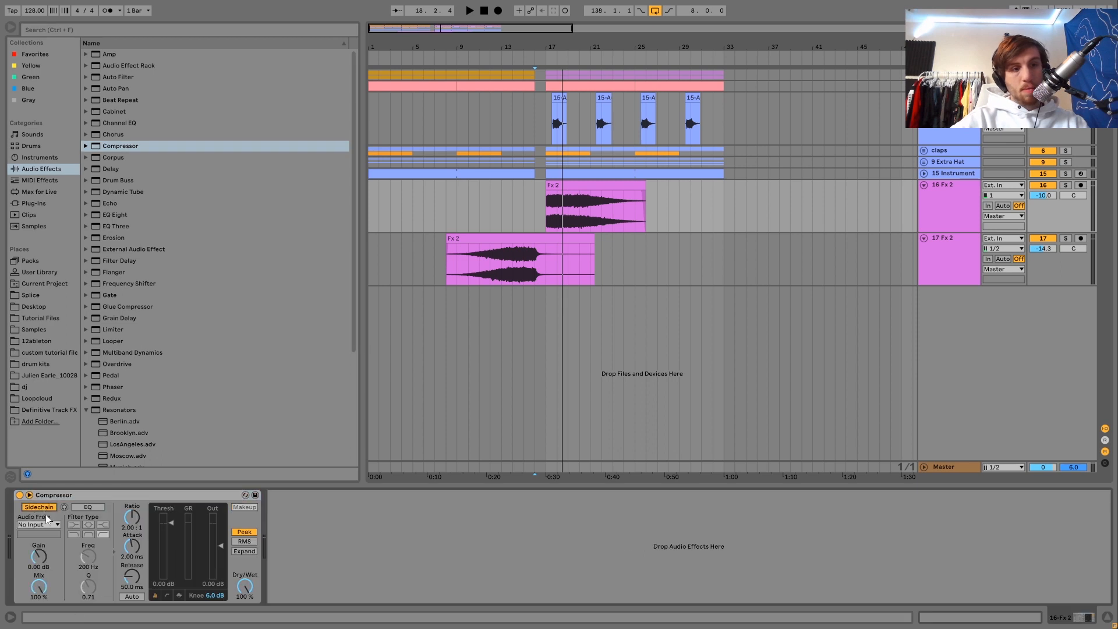
click(52, 367)
Lower the Compressor's threshold to -19.1 dB while playing the transition into bar 17.
key(space)
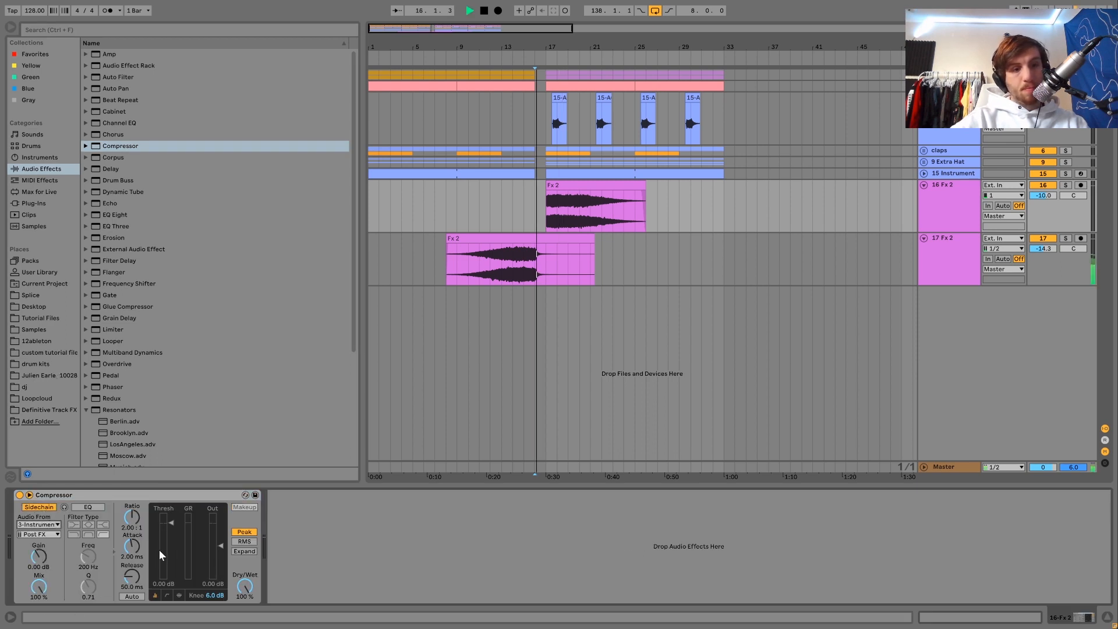
drag(171, 523, 171, 554)
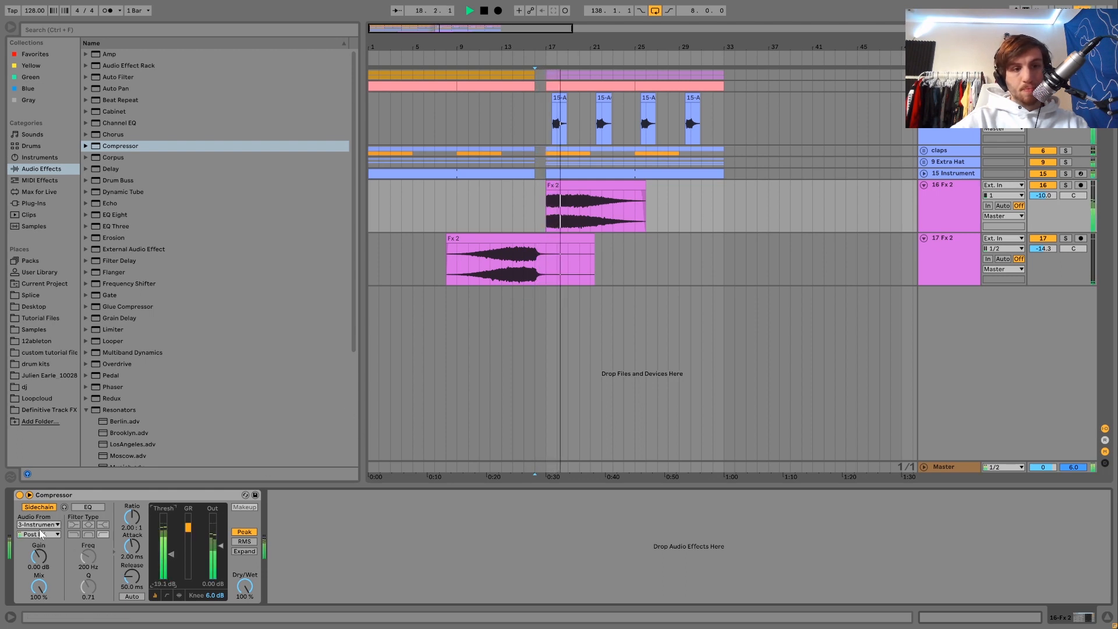
click(578, 186)
key(space)
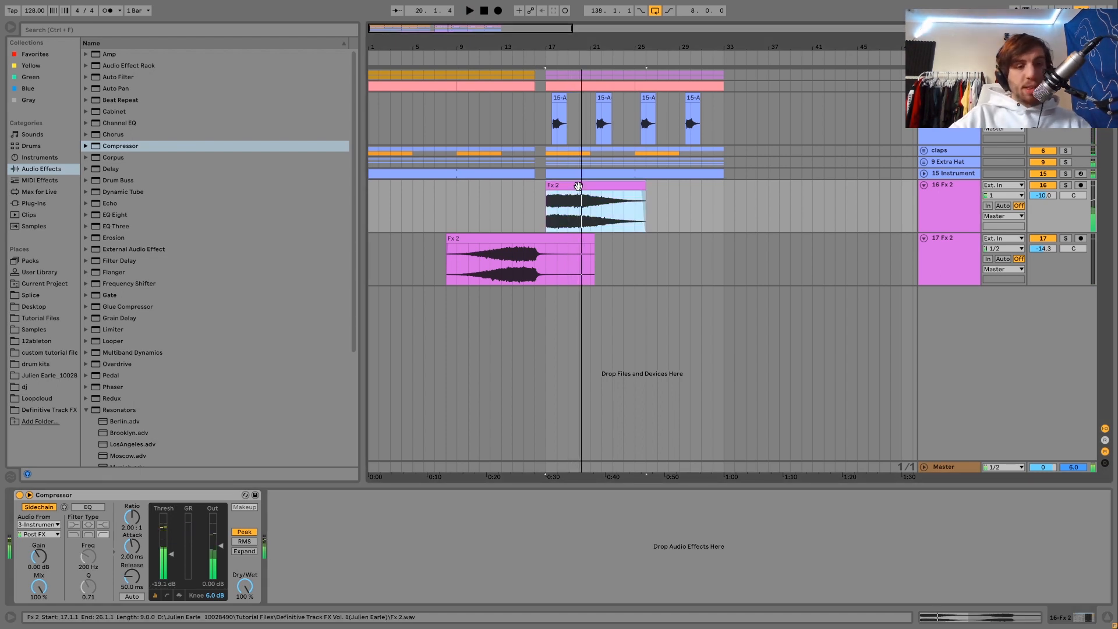
Add a Reverb ahead of the Compressor on track 16.
scroll(170, 386, down, 3)
scroll(170, 387, down, 1)
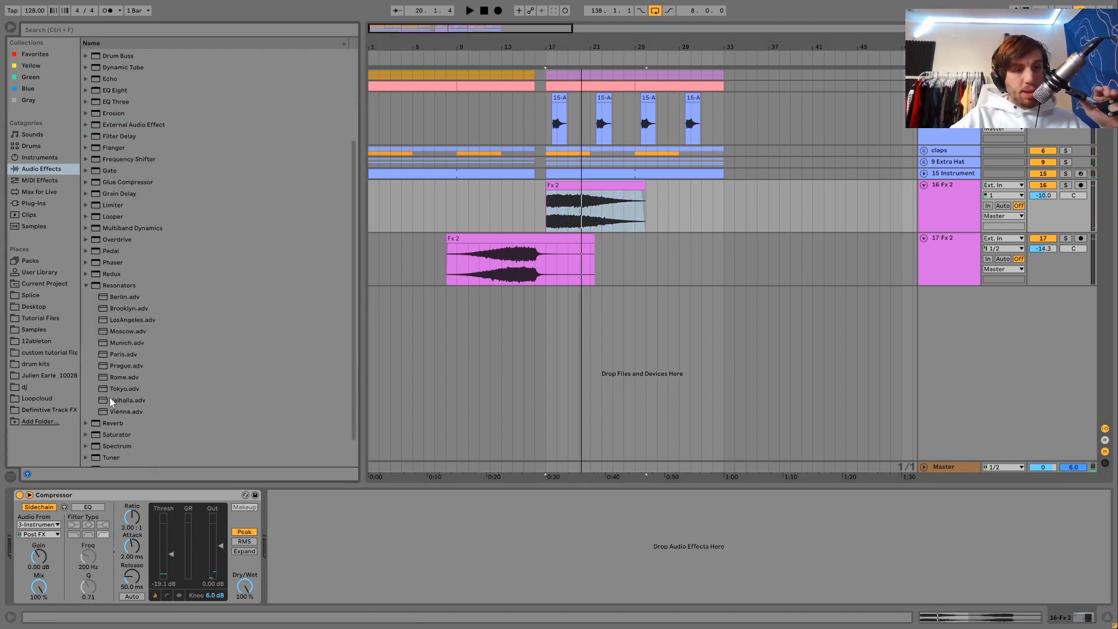
click(113, 424)
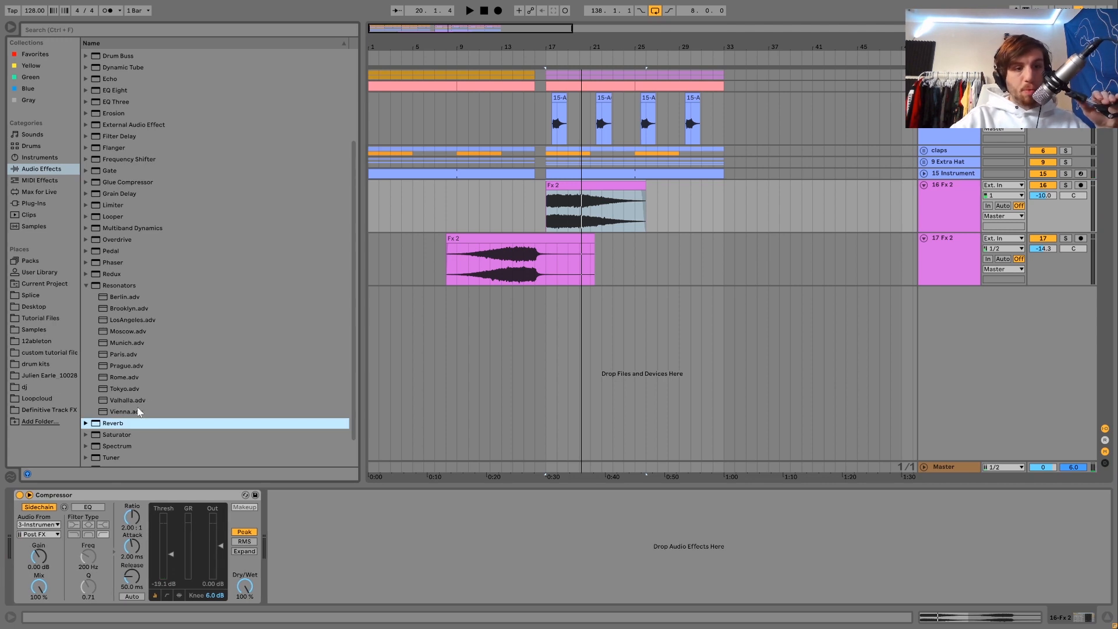
drag(114, 430, 39, 567)
Set track 16's volume to -9.7 dB while playing the transition, and select track 17.
key(space)
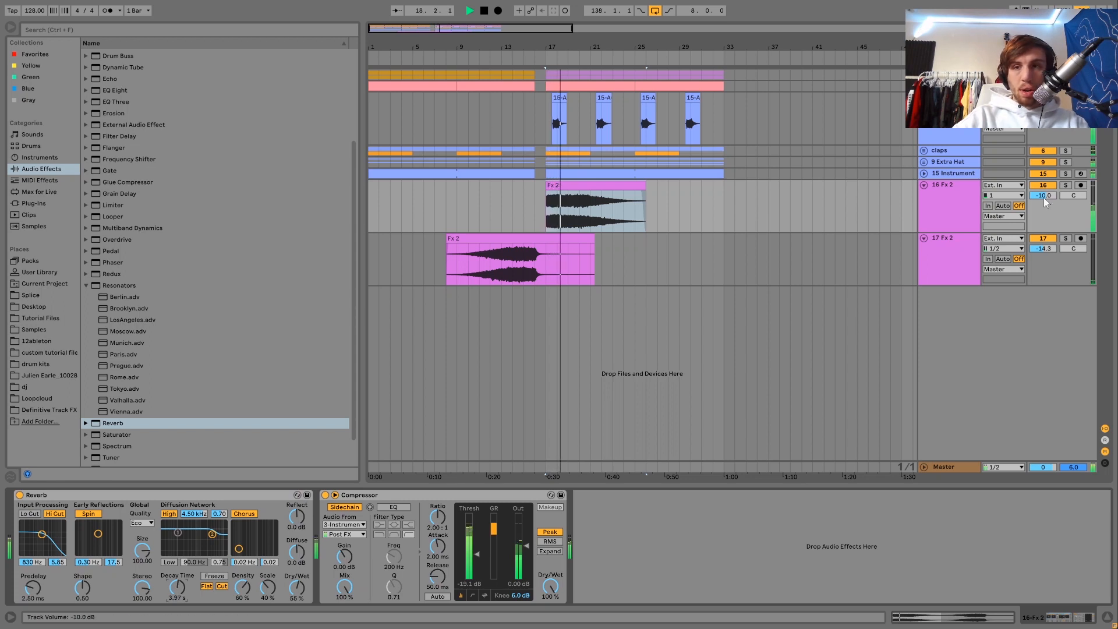
click(514, 216)
key(space)
key(space)
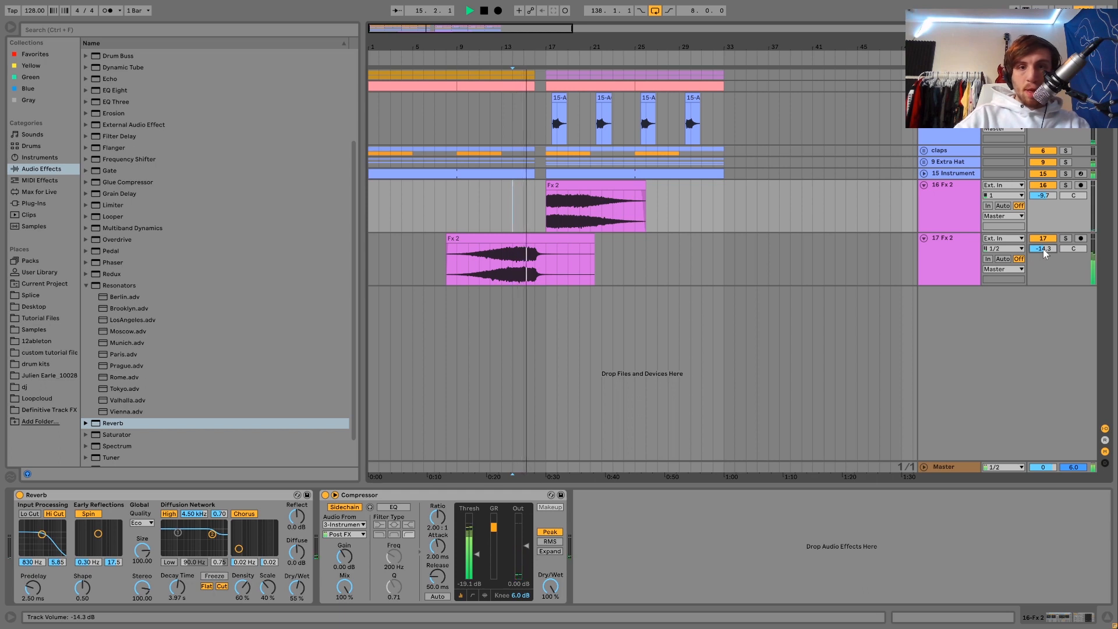
click(935, 263)
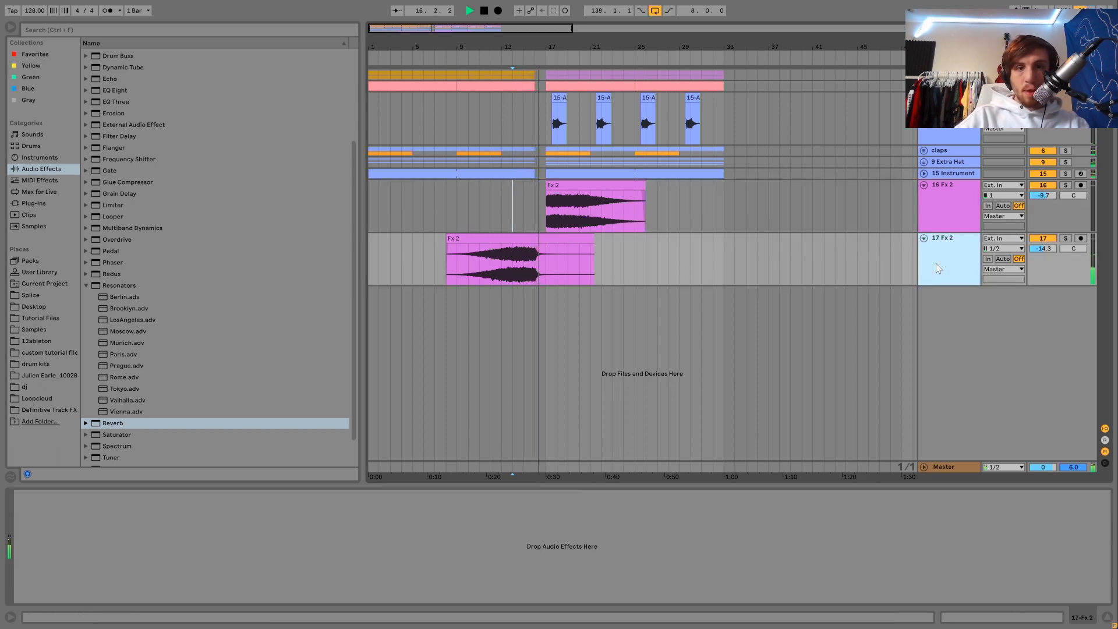
key(space)
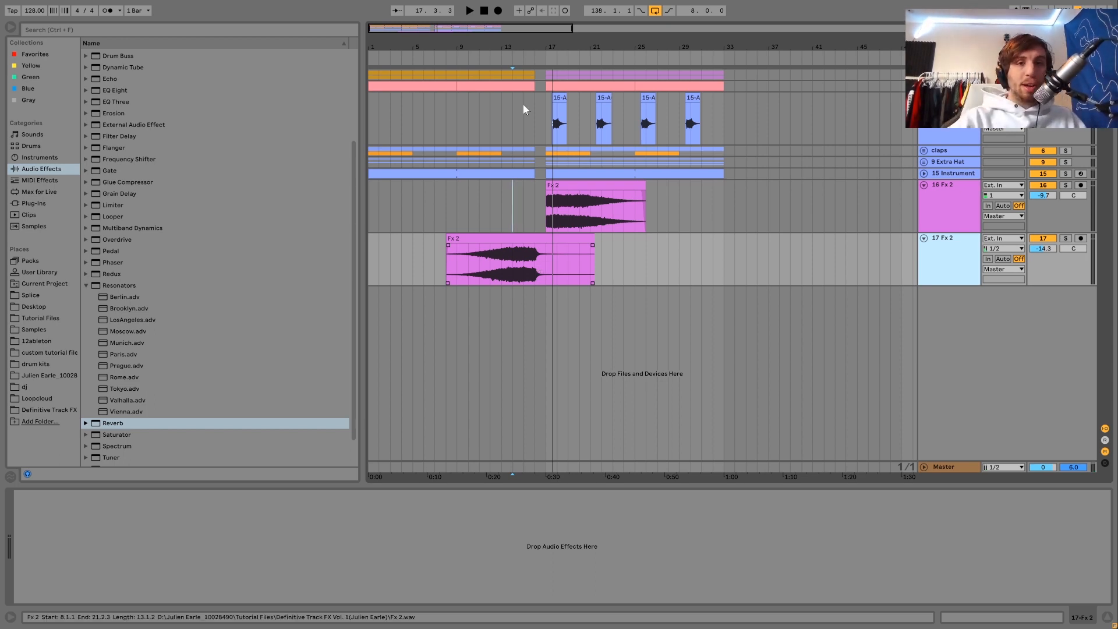
Examine the one-bar gap before bar 17, playing the transition from bar 14 and the drop from bar 17.
drag(535, 66, 534, 40)
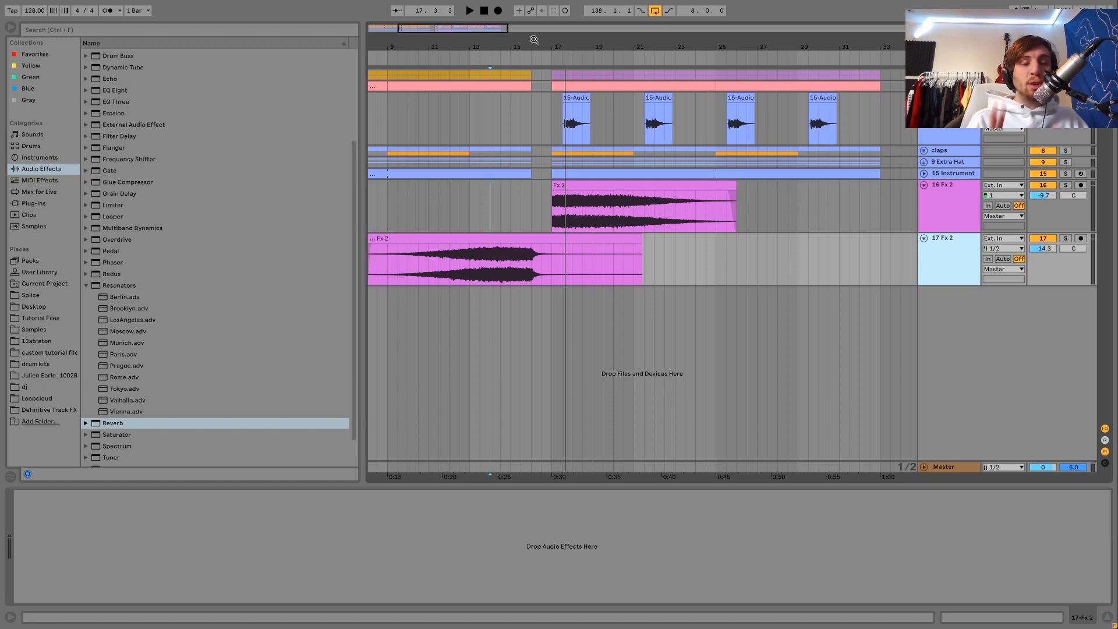
drag(529, 186, 551, 186)
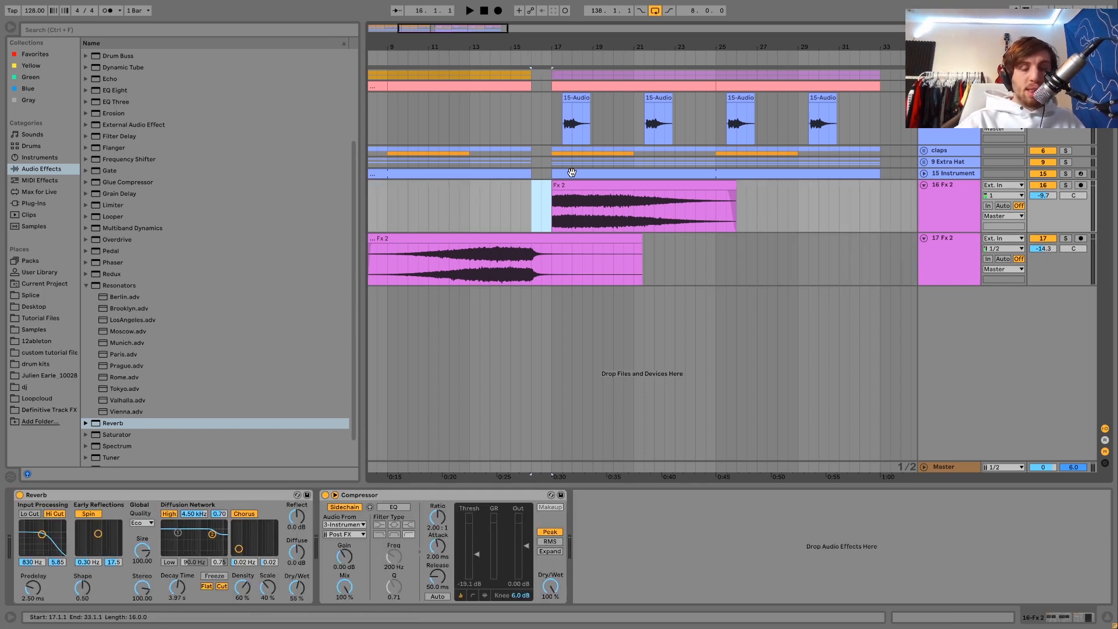
click(489, 208)
key(space)
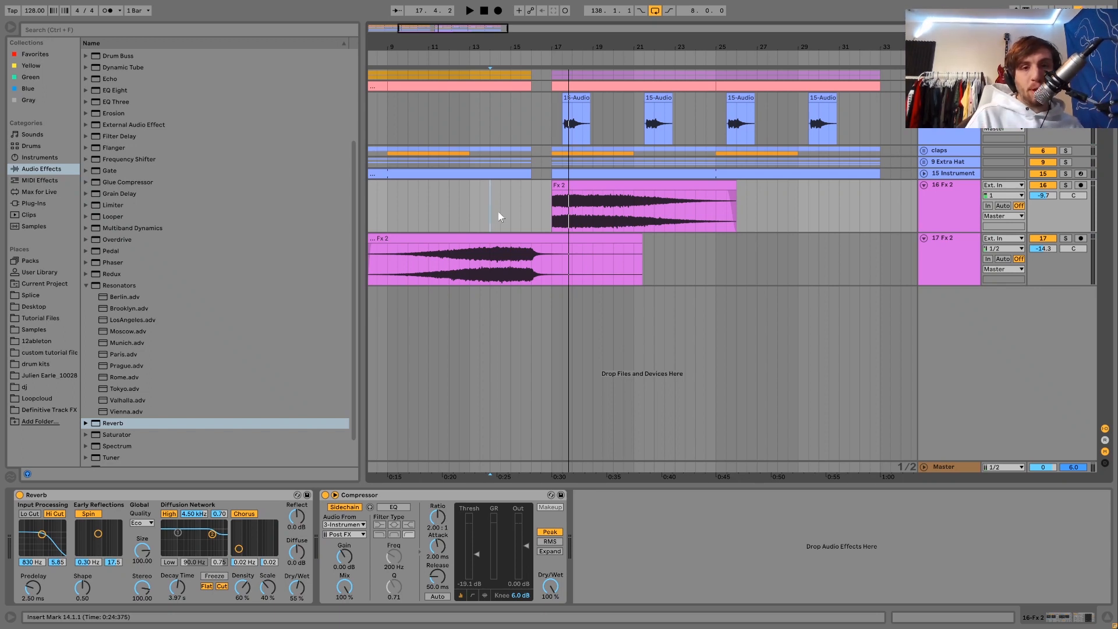
click(521, 209)
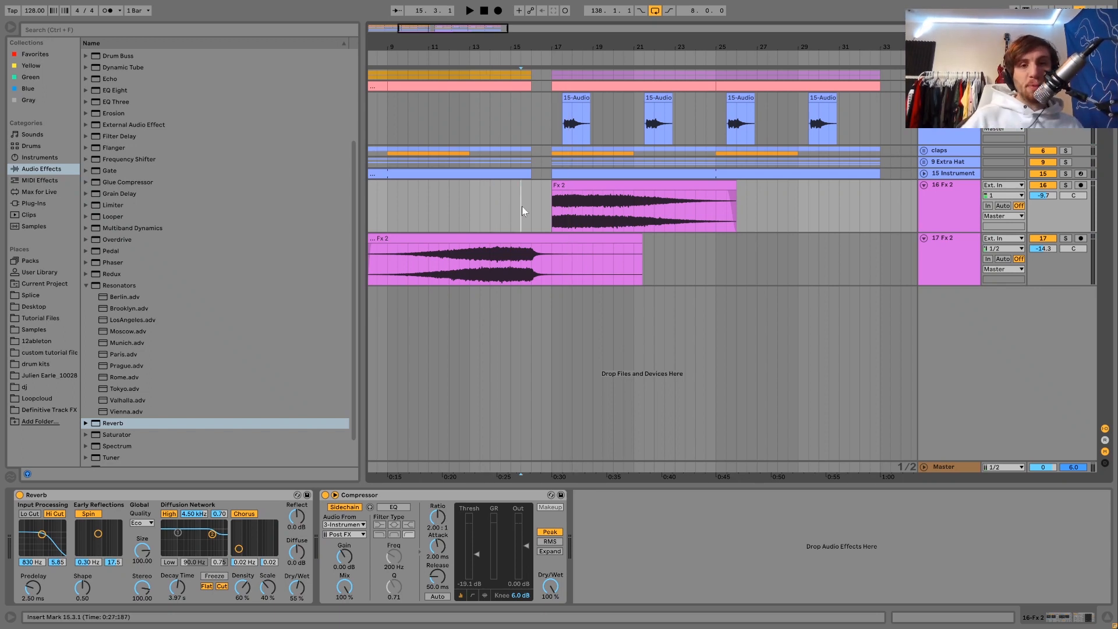
click(547, 213)
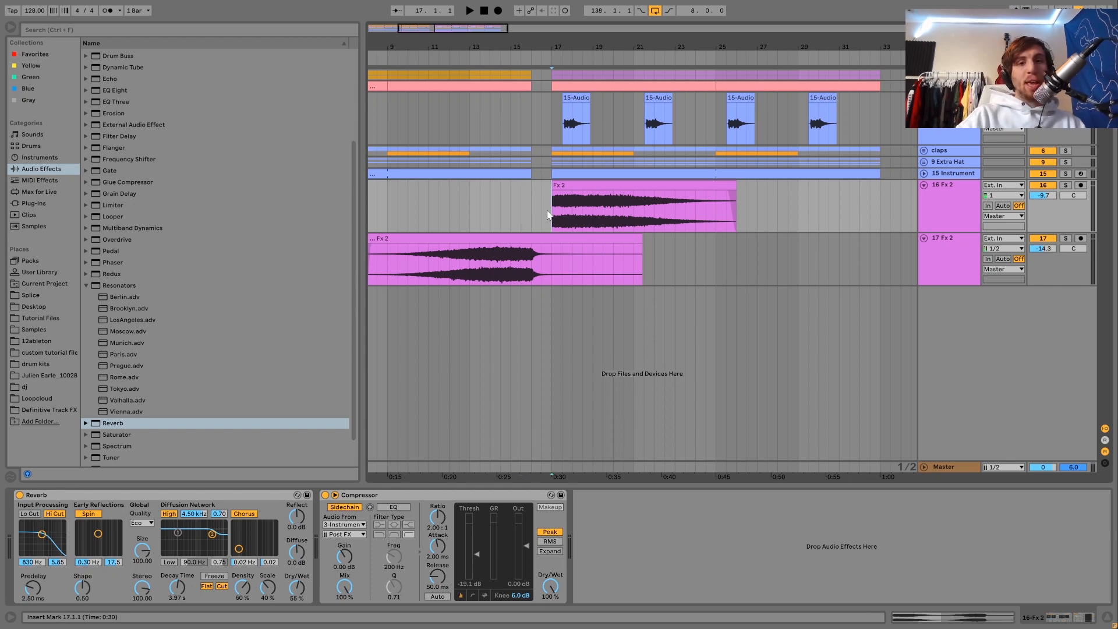
key(space)
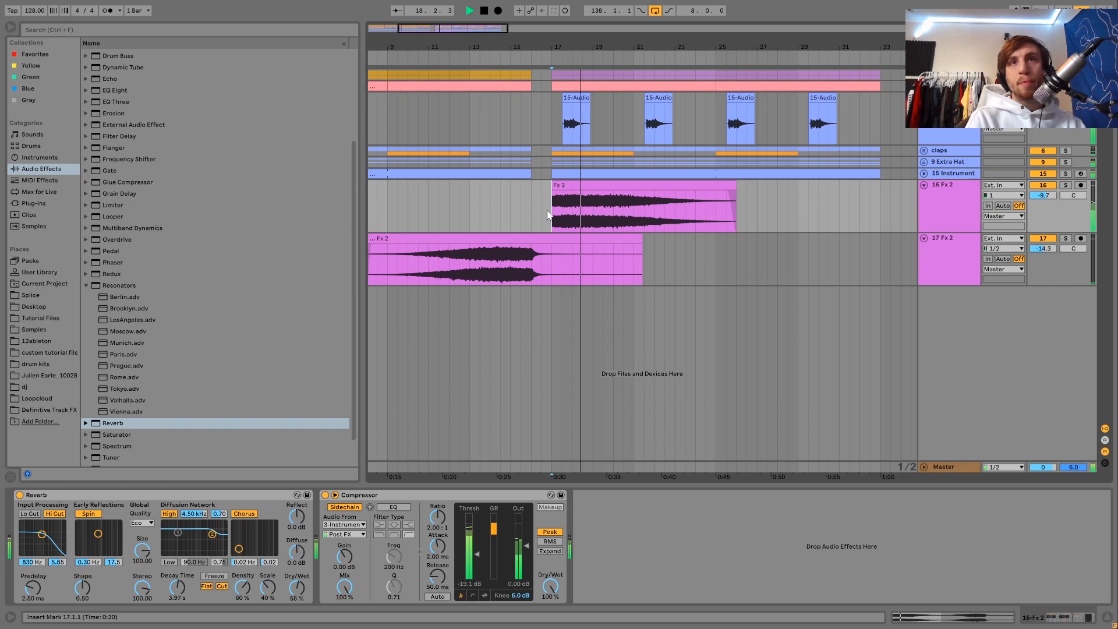
key(space)
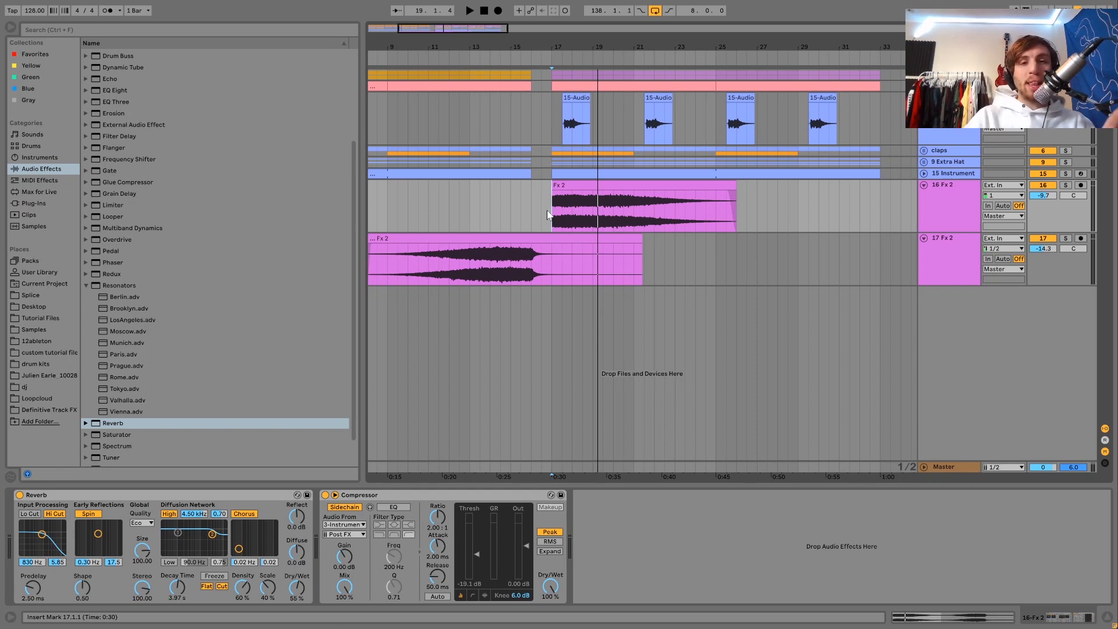
Play the transition from bar 15 to hear how both Fx 2 clips work together.
click(541, 211)
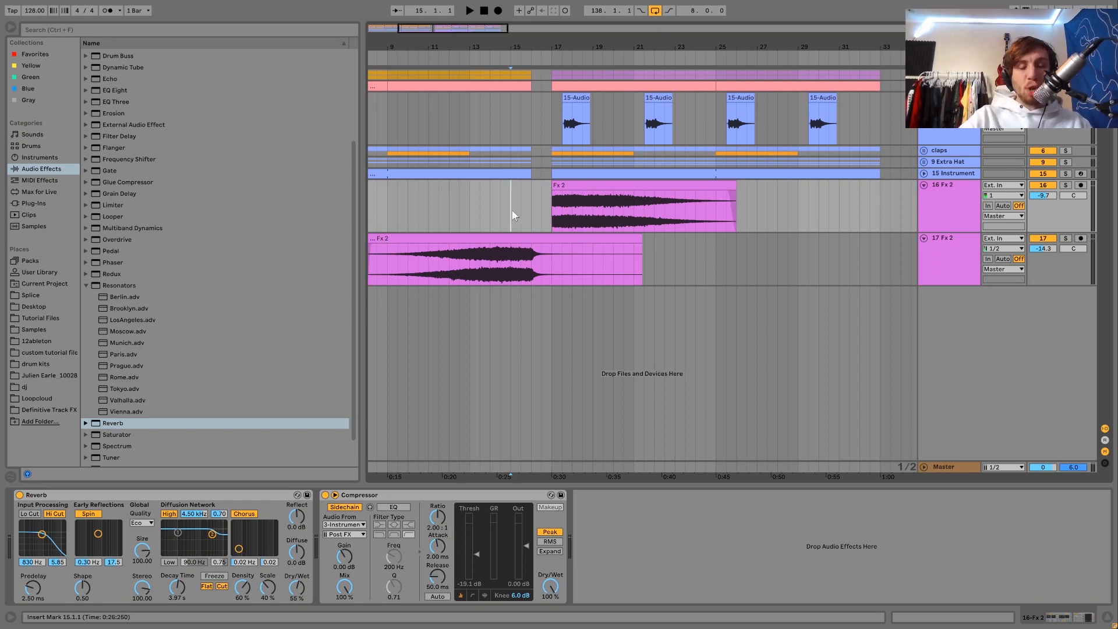
key(space)
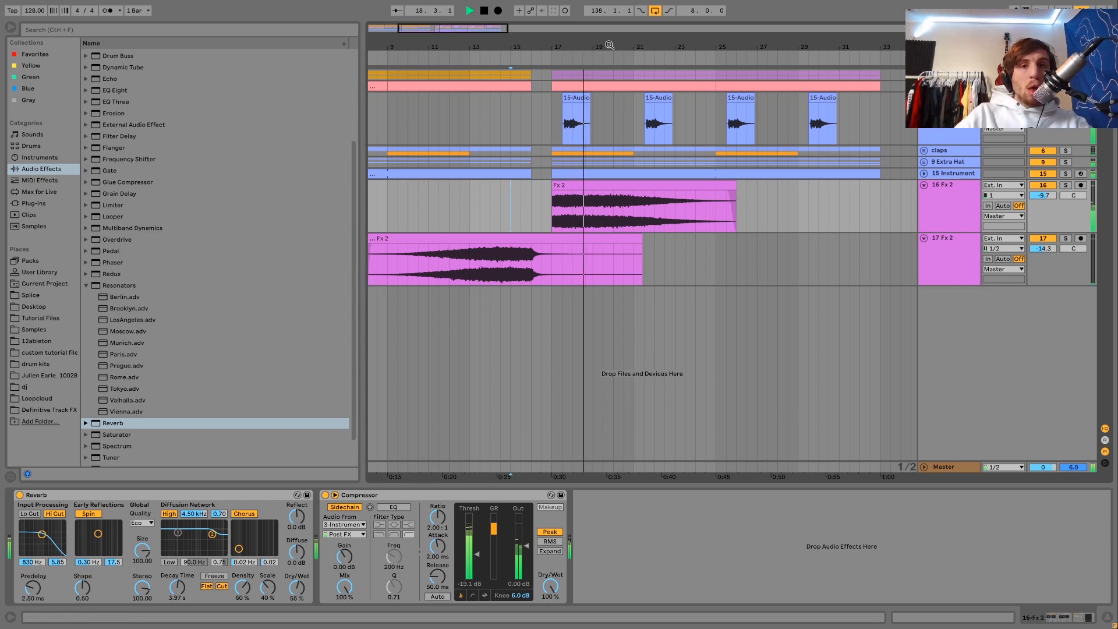
drag(603, 46, 571, 35)
key(space)
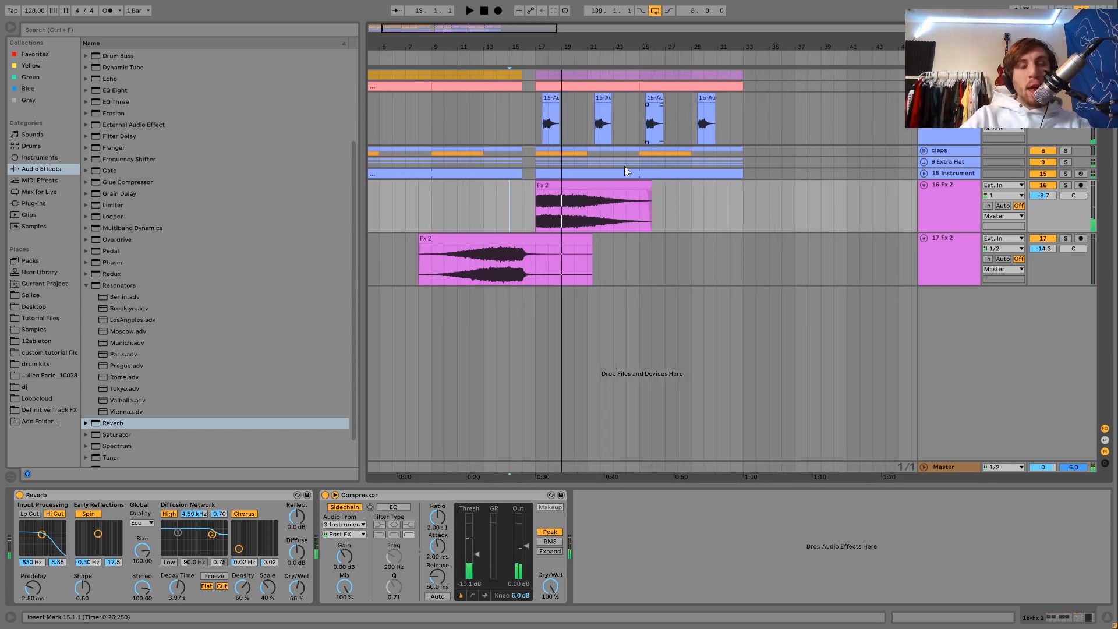
click(496, 246)
scroll(717, 276, left, 3)
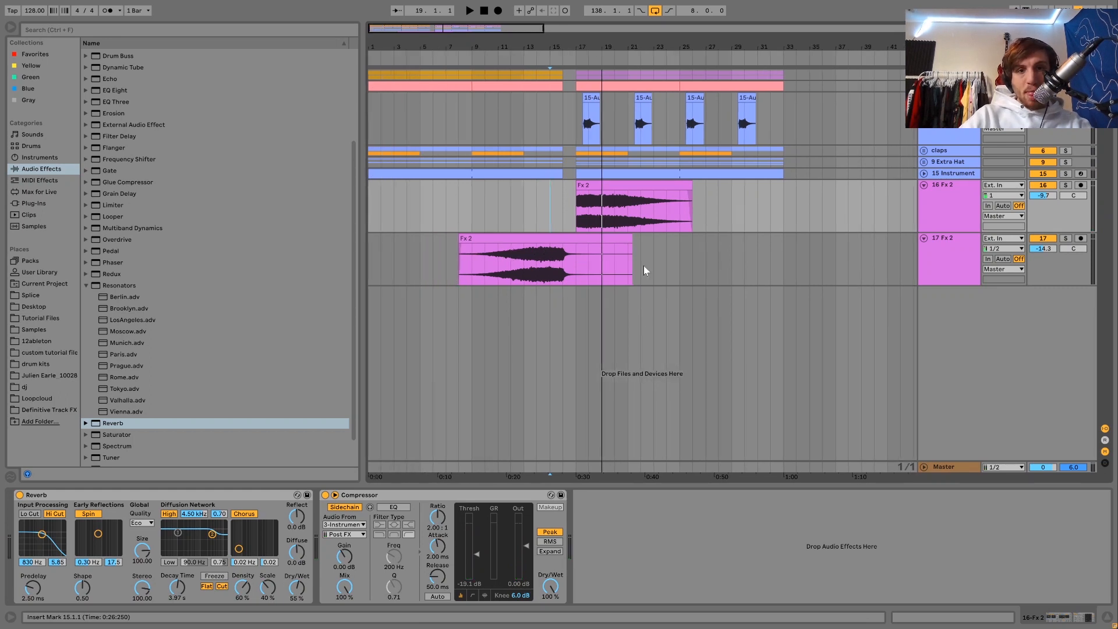
key(space)
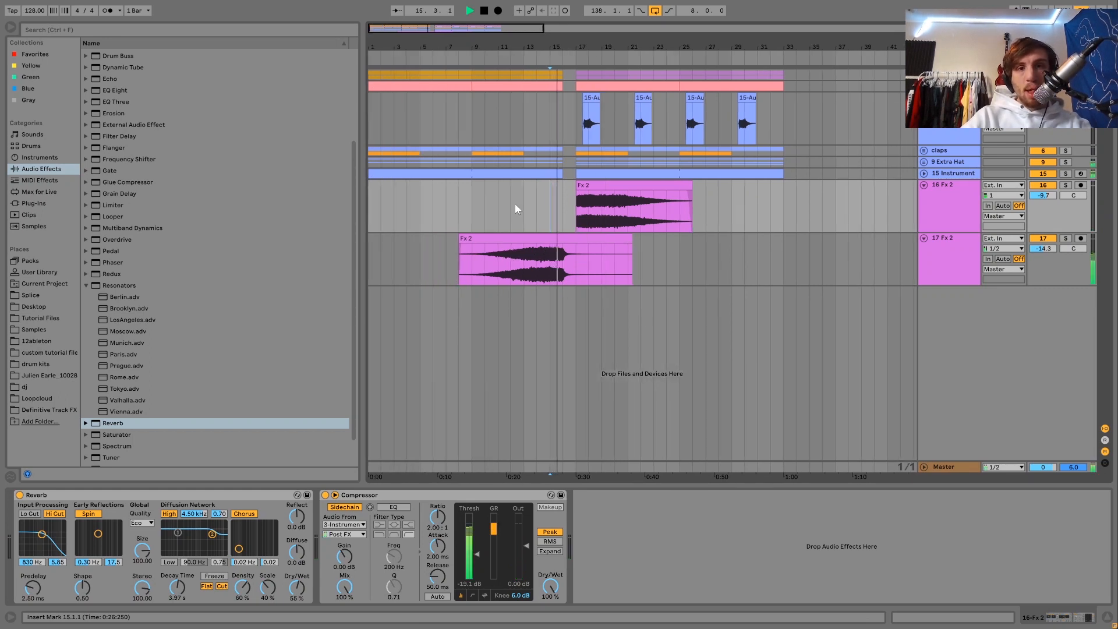
Insert a new audio track below track 16 and place Fx 19.wav from the Definitive Track FX folder on it at bar 31.
click(372, 219)
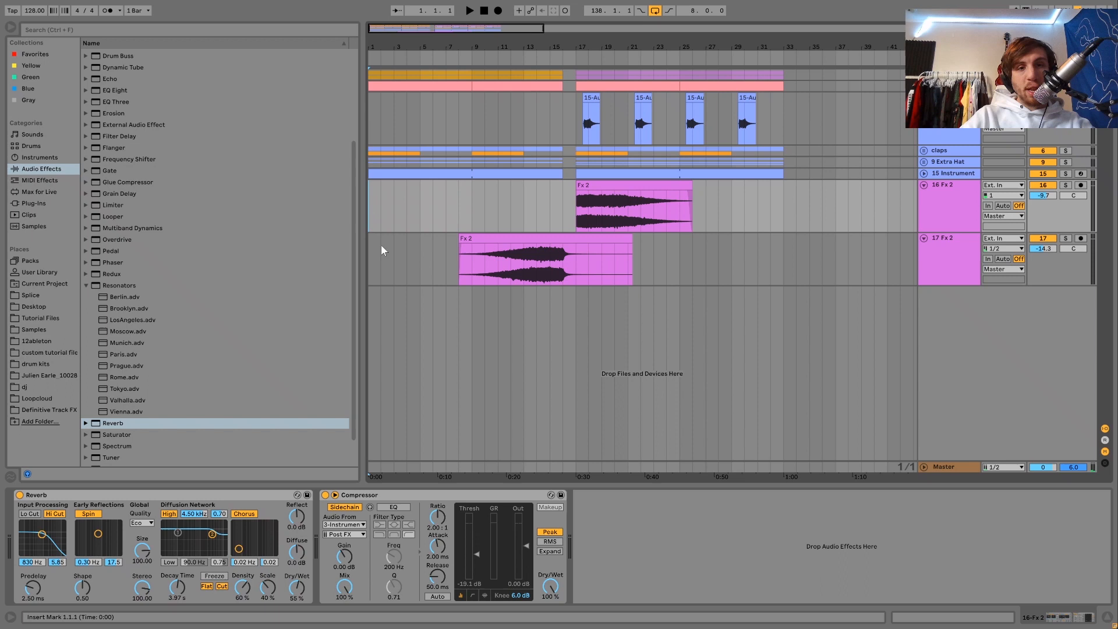
key(ctrl+t)
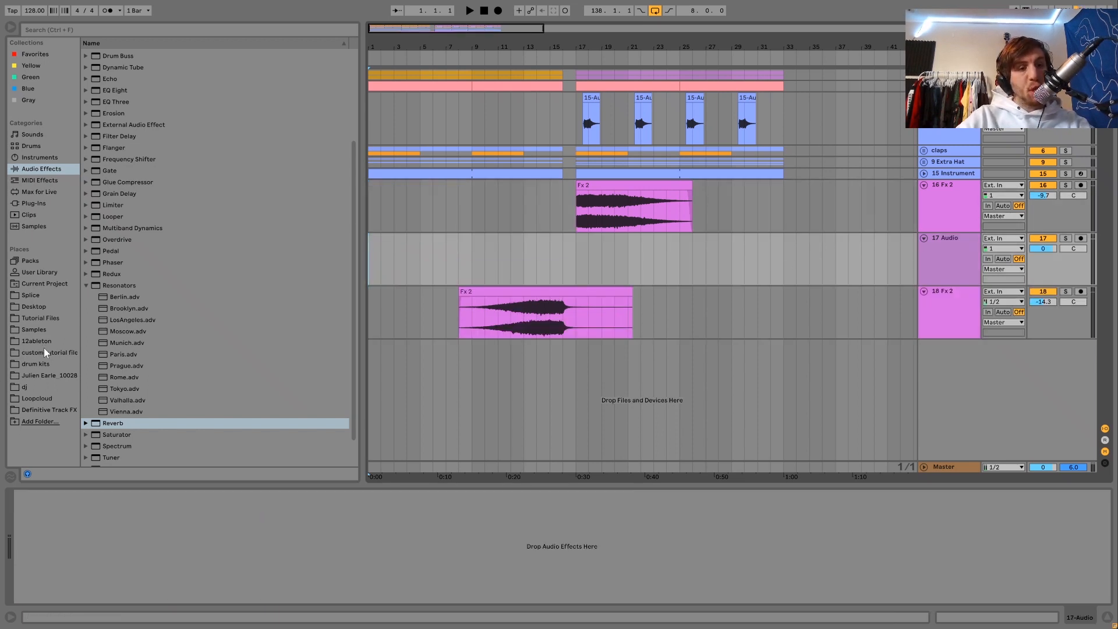
click(47, 410)
click(112, 260)
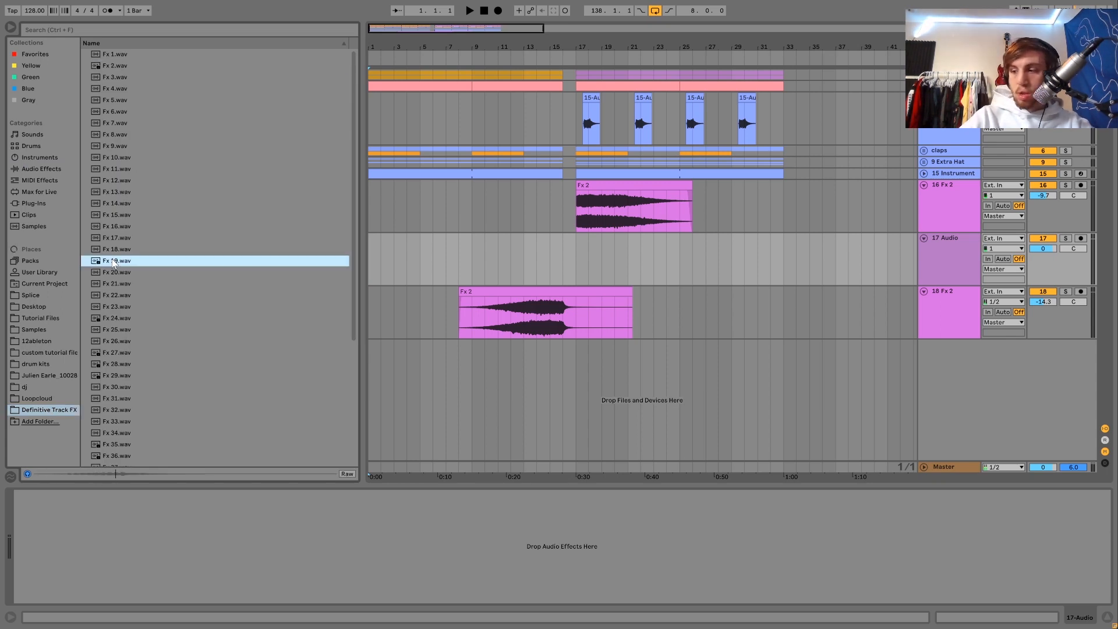
drag(114, 263, 756, 272)
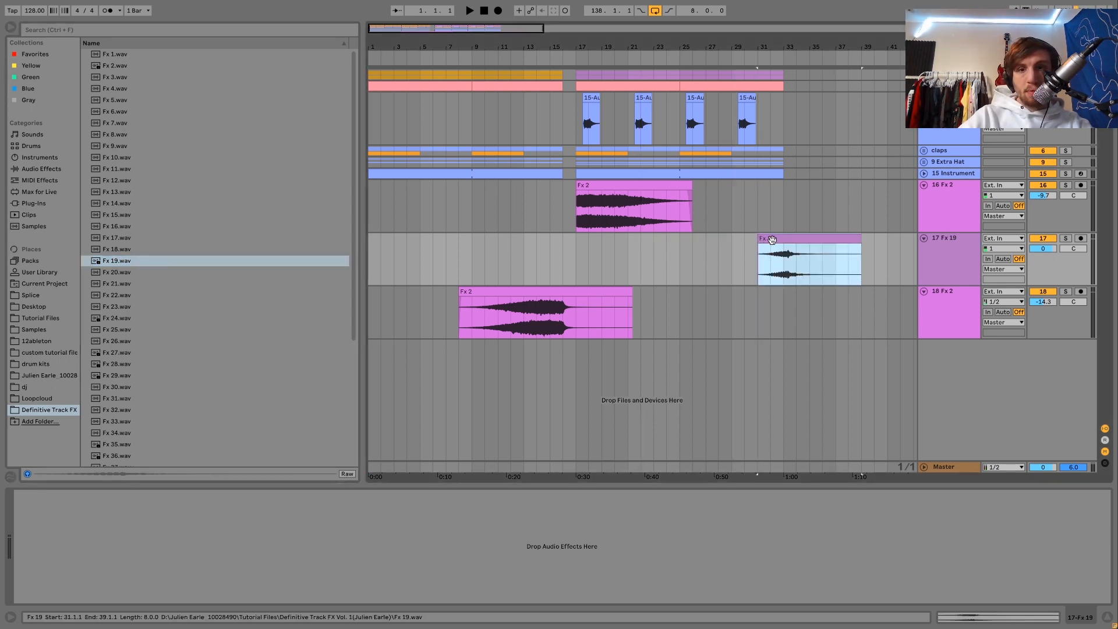
Turn off warping for the Fx 19 clip and move it to start halfway through bar 30.
double_click(770, 240)
click(133, 385)
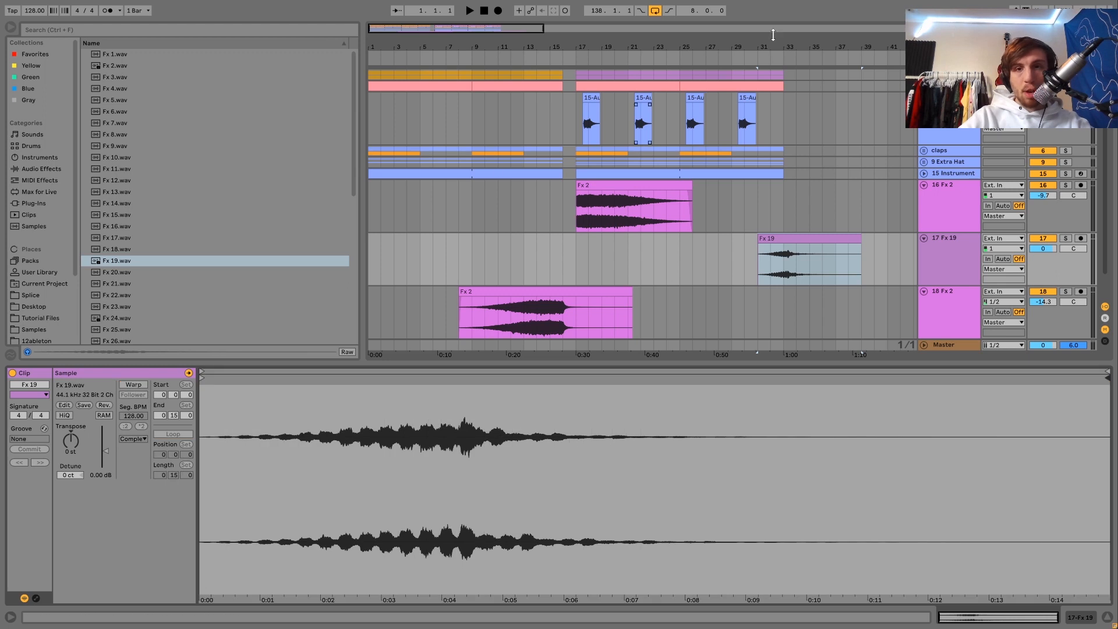
drag(784, 42, 783, 44)
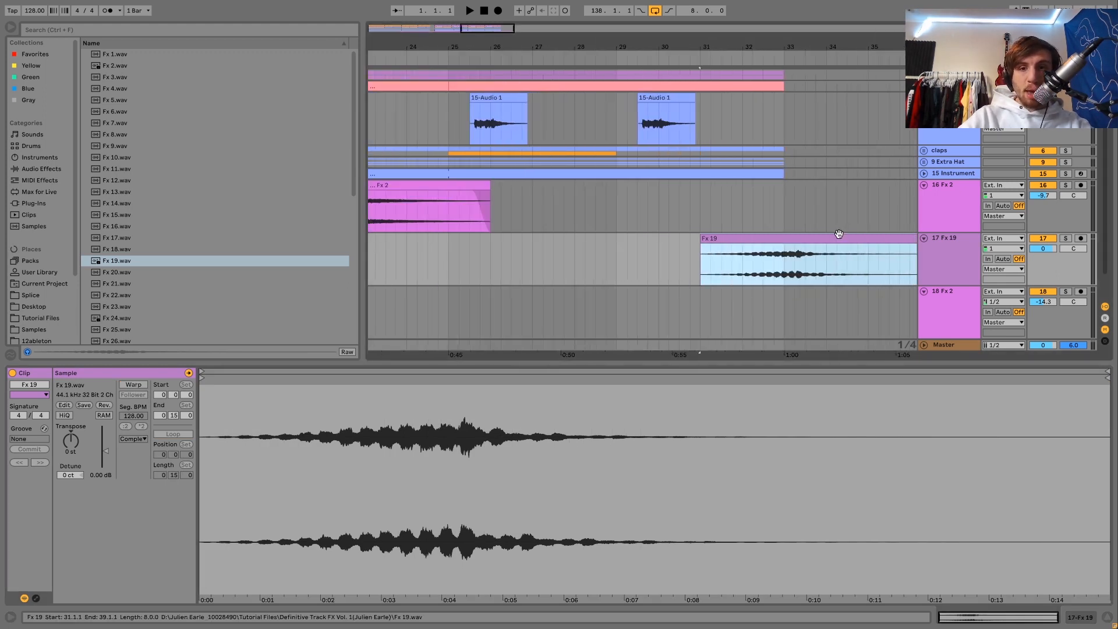
mouse_move(840, 238)
mouse_down()
mouse_move(794, 234)
mouse_move(802, 237)
mouse_up()
Set the Fx 19 track's volume to -4.0 dB while playing the clip in the mix.
key(space)
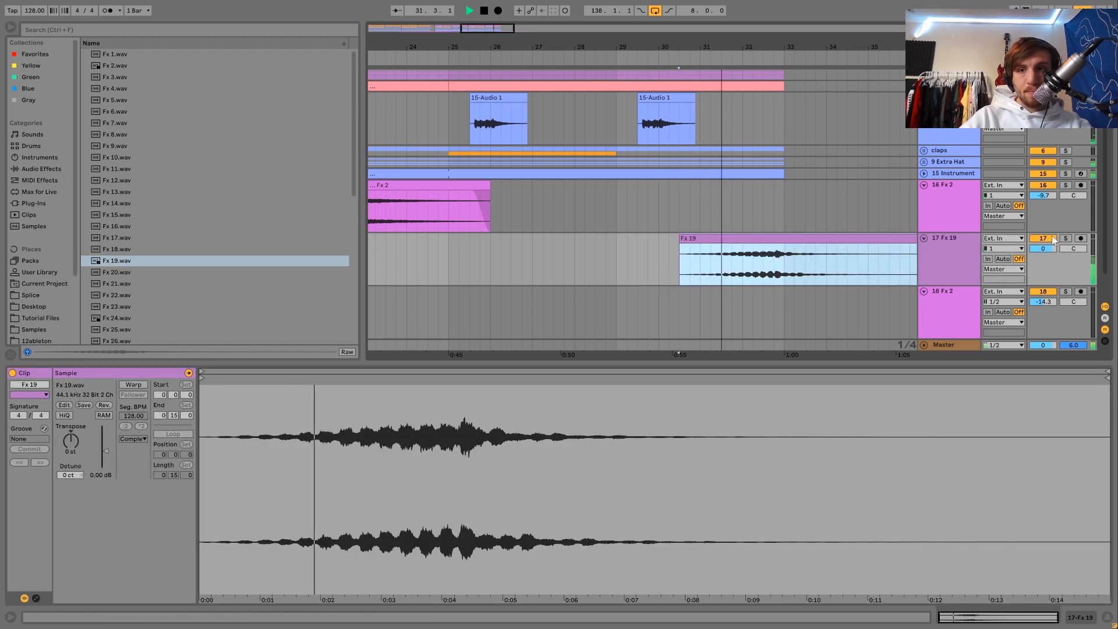
drag(1047, 247, 1047, 249)
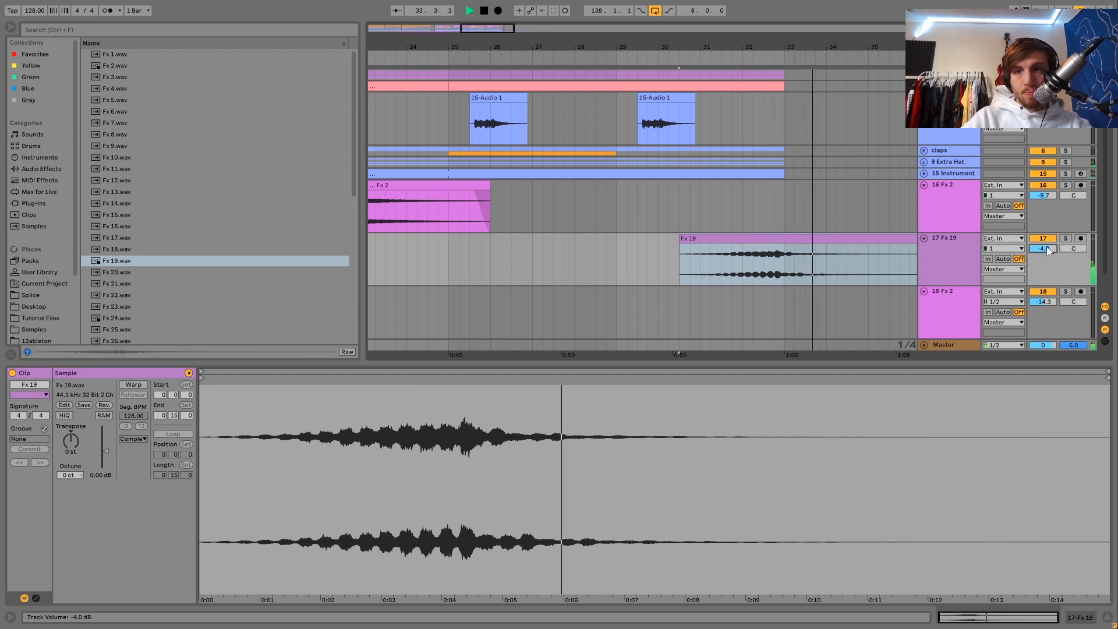
Insert a new audio track directly below the Fx 2 track 16.
click(945, 241)
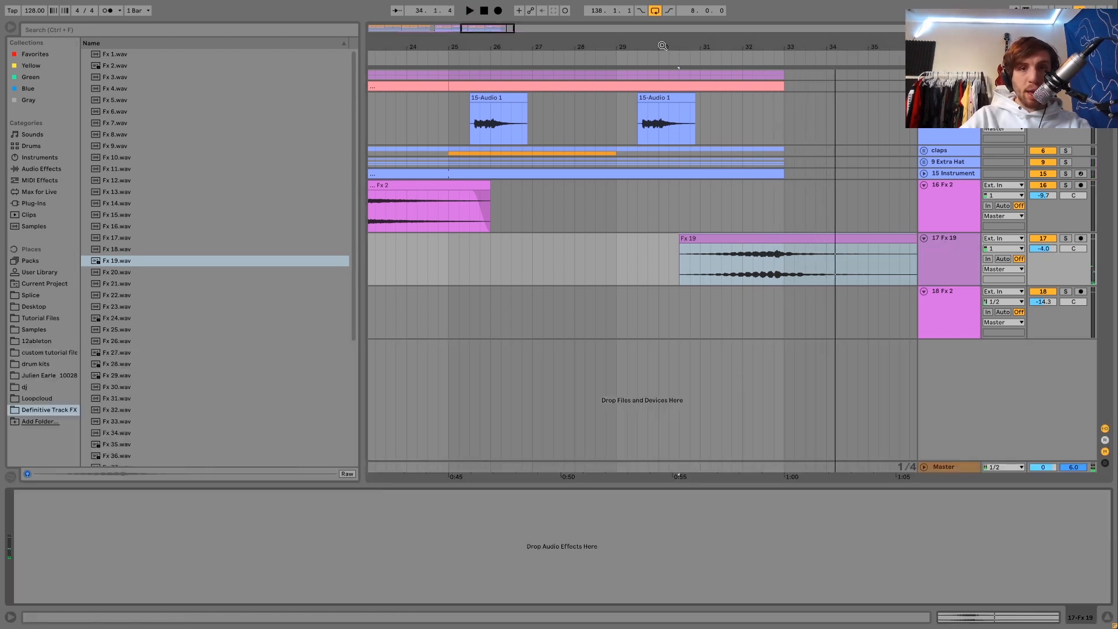
drag(716, 47, 700, 12)
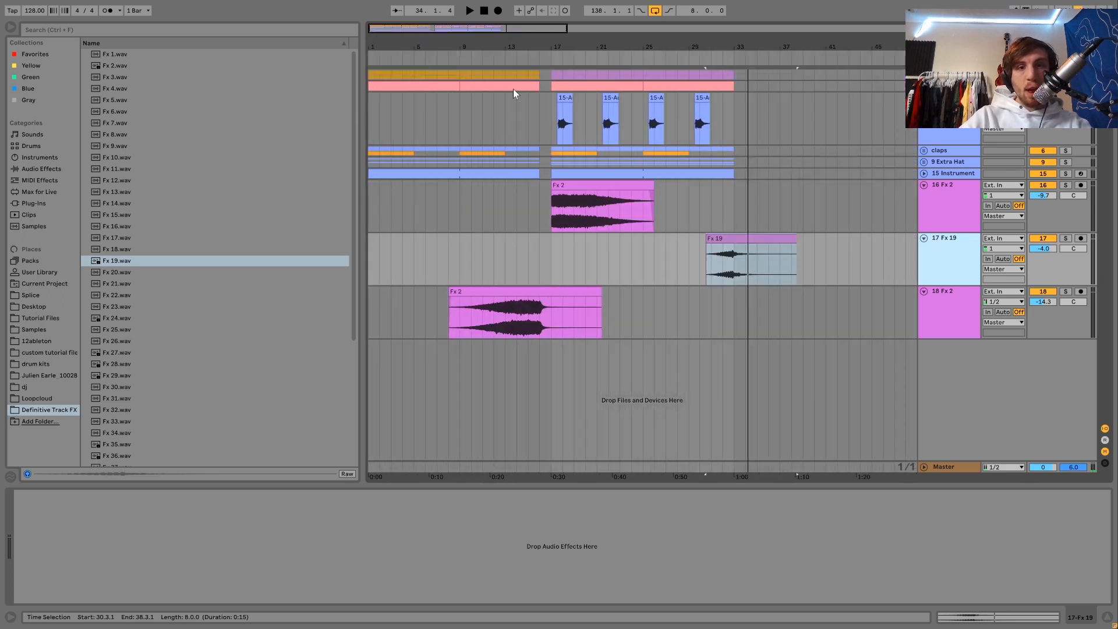
click(369, 209)
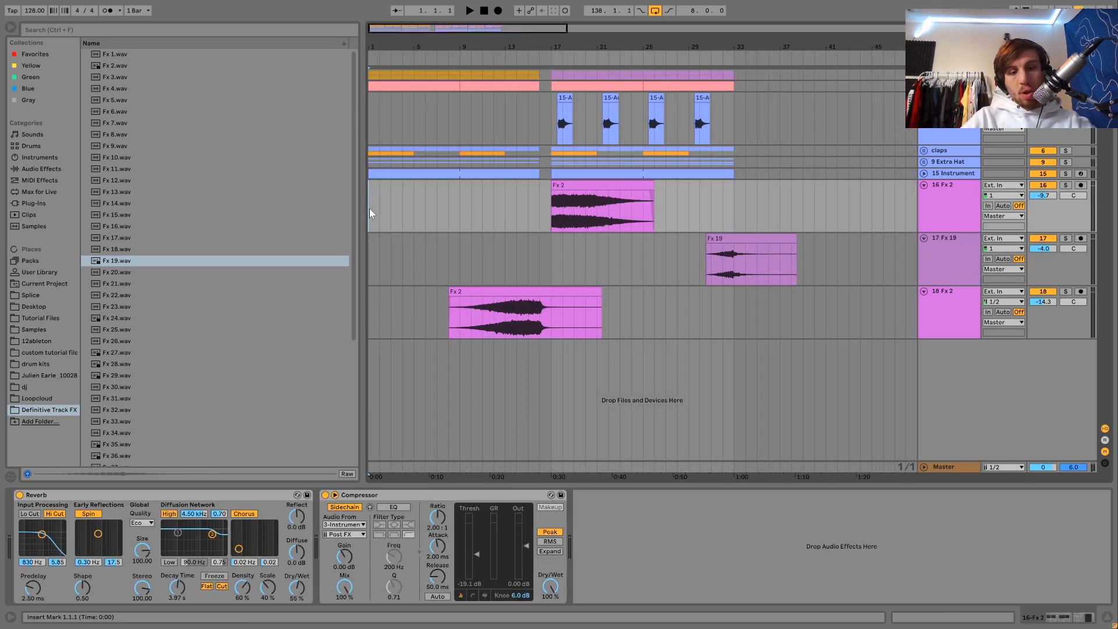
key(ctrl+t)
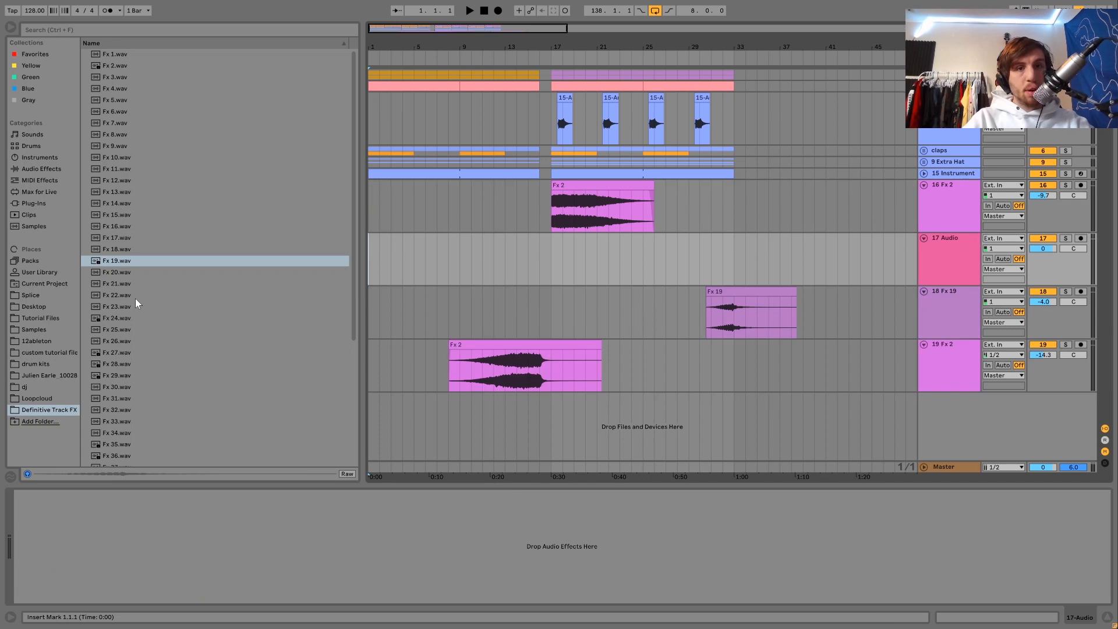
Audition the samples from Fx 22.wav onward and place Fx 25.wav at bar 1 on the new track 17.
click(136, 297)
key(Down)
key(Down)
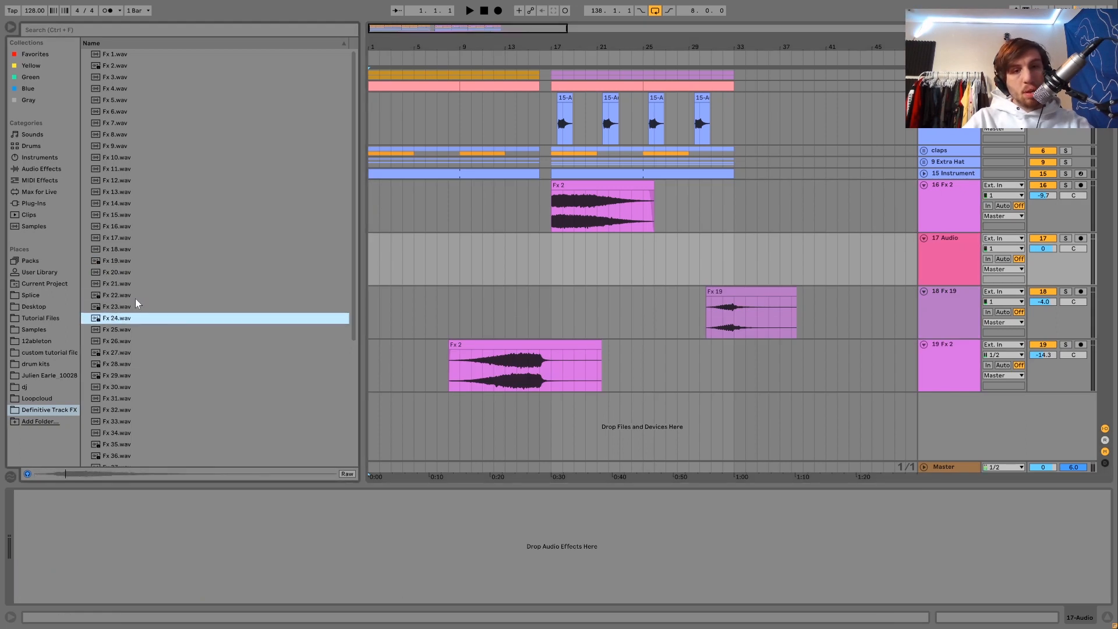
key(Down)
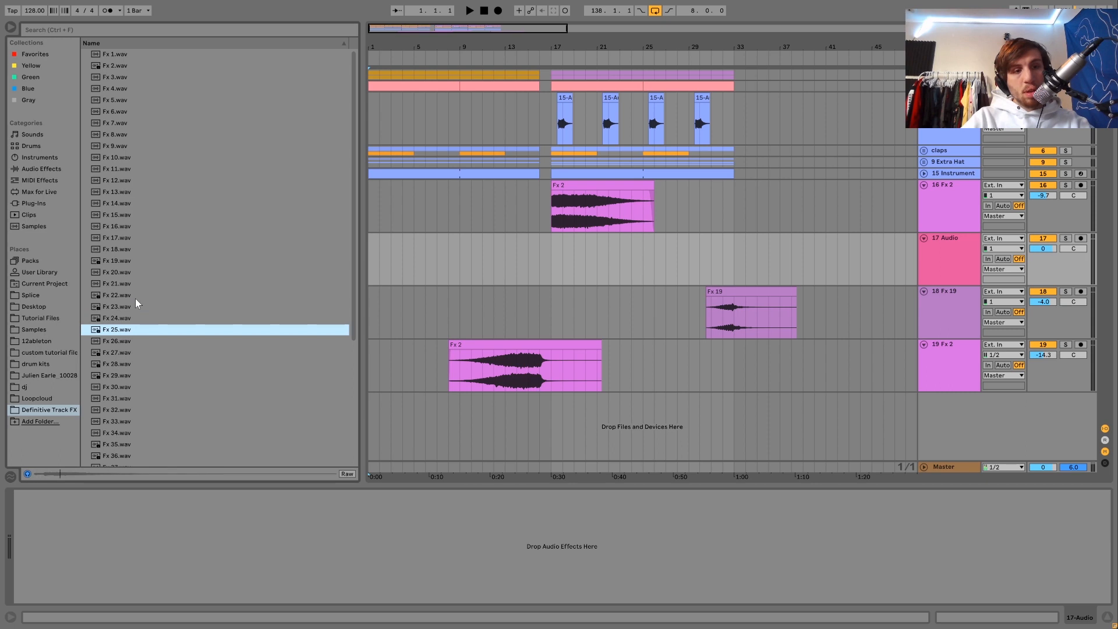
key(Down)
key(Up)
drag(114, 331, 386, 237)
Turn off warping for the Fx 25 clip and set its track's volume to -4.6 dB while playing from bar 1.
double_click(386, 236)
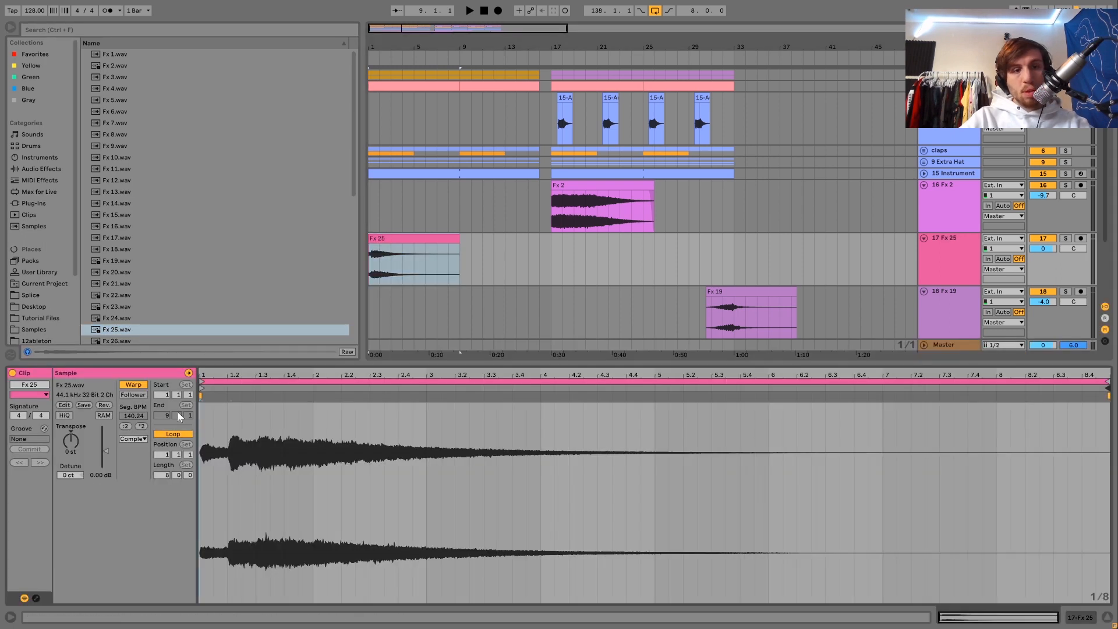
click(133, 385)
key(space)
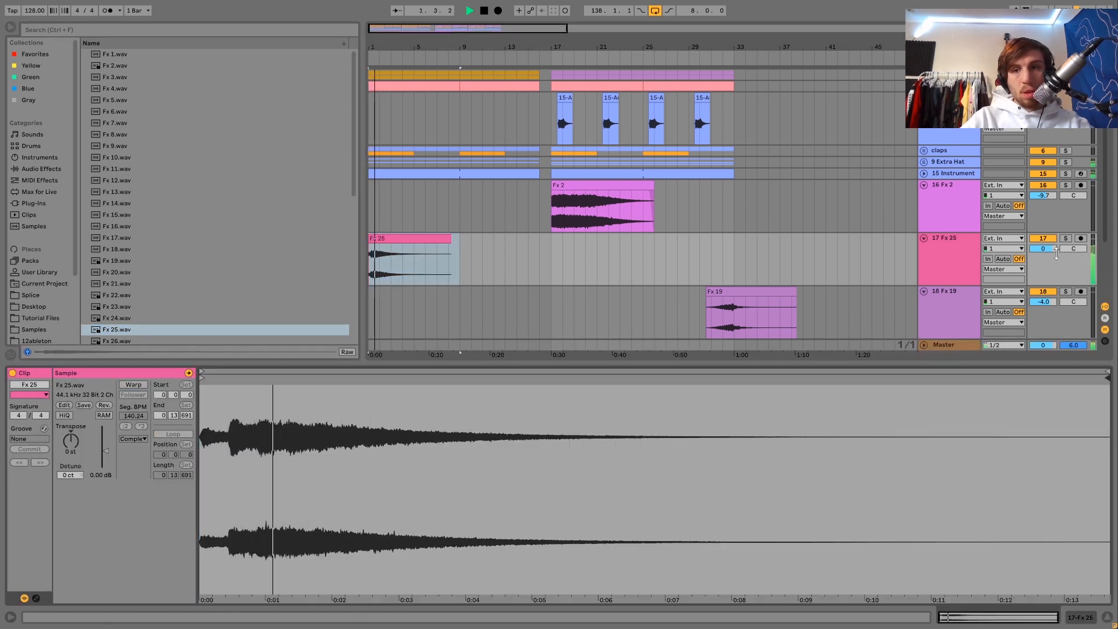
drag(1047, 247, 1046, 257)
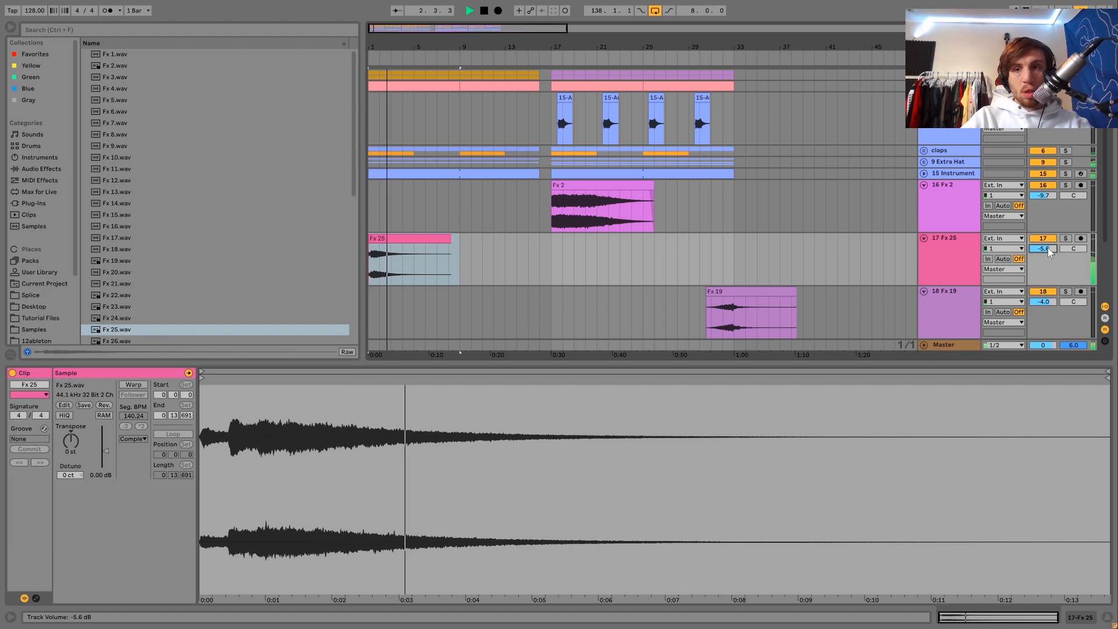
click(948, 265)
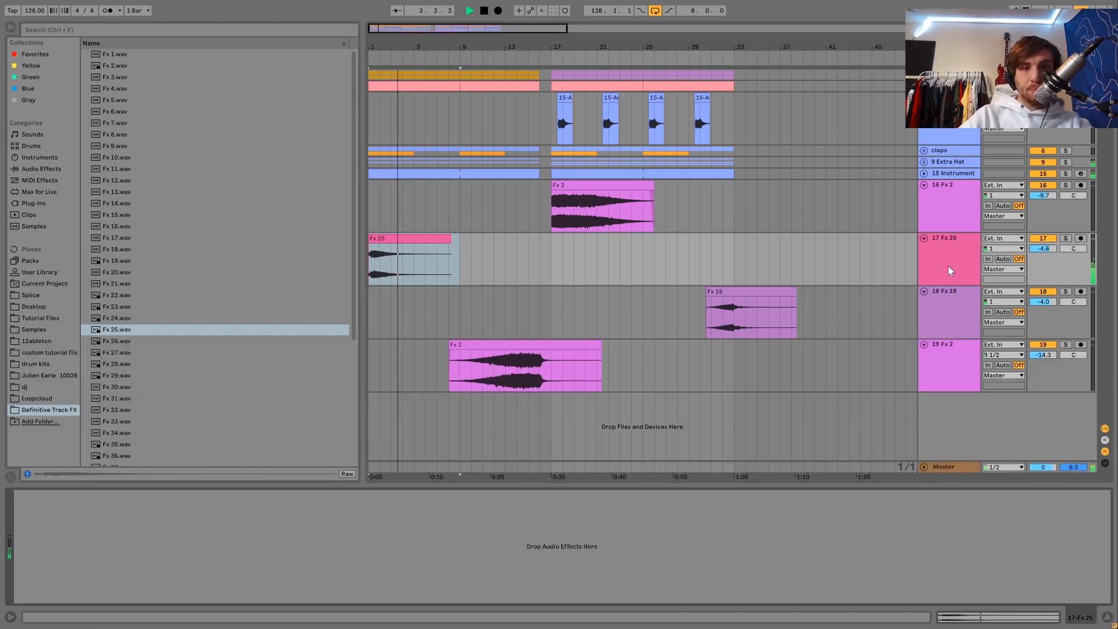
click(938, 225)
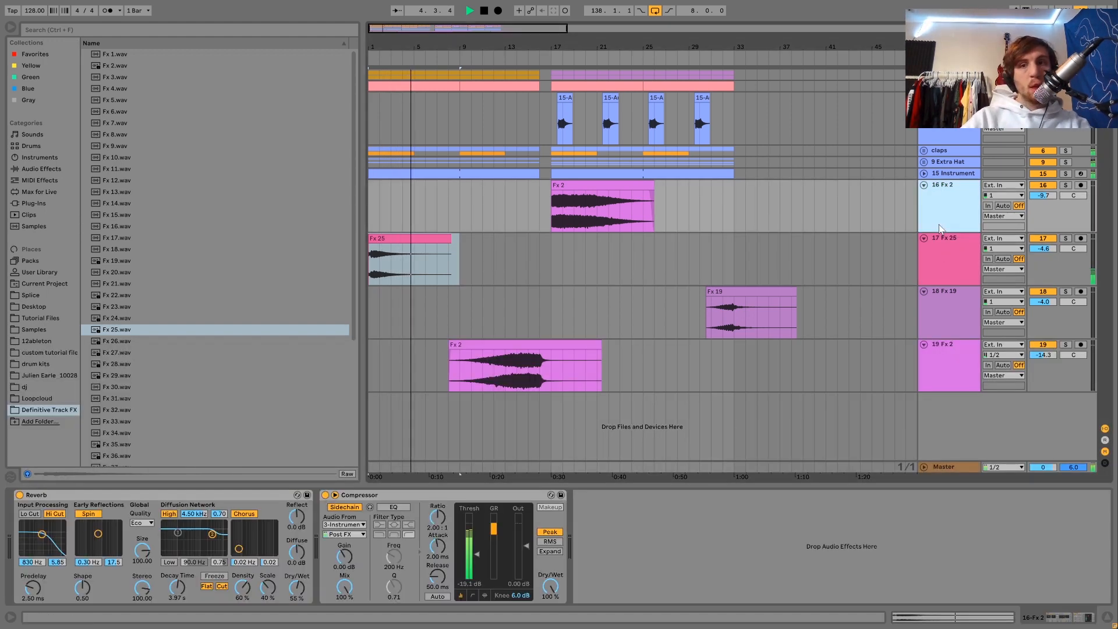
key(space)
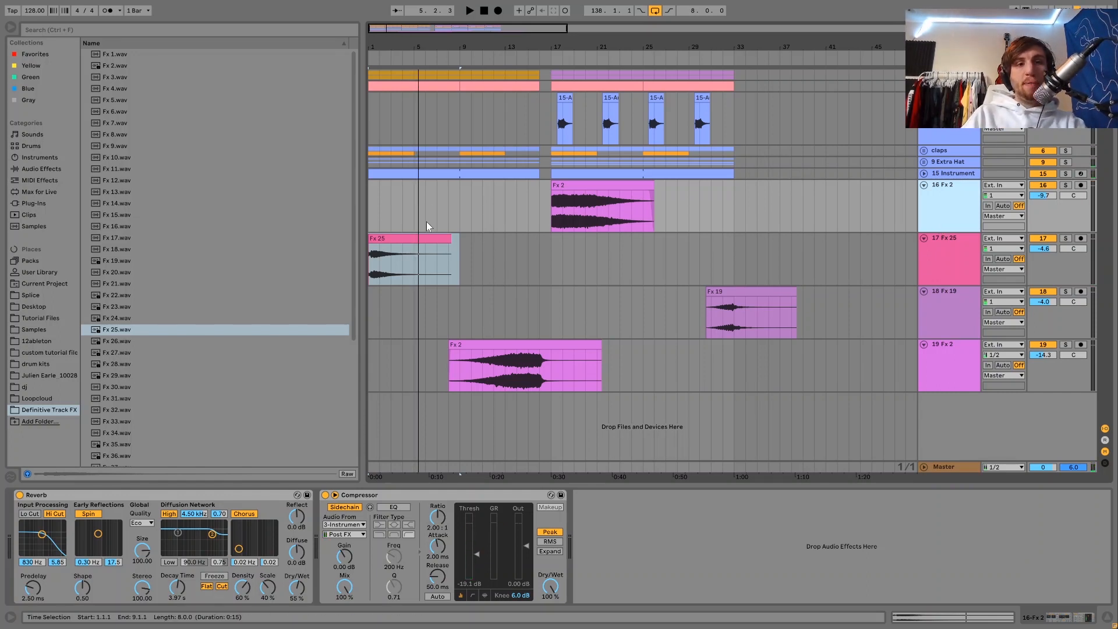
Replay the Fx 25 clip from its start and set its track's volume to -8.6 dB.
click(420, 238)
key(space)
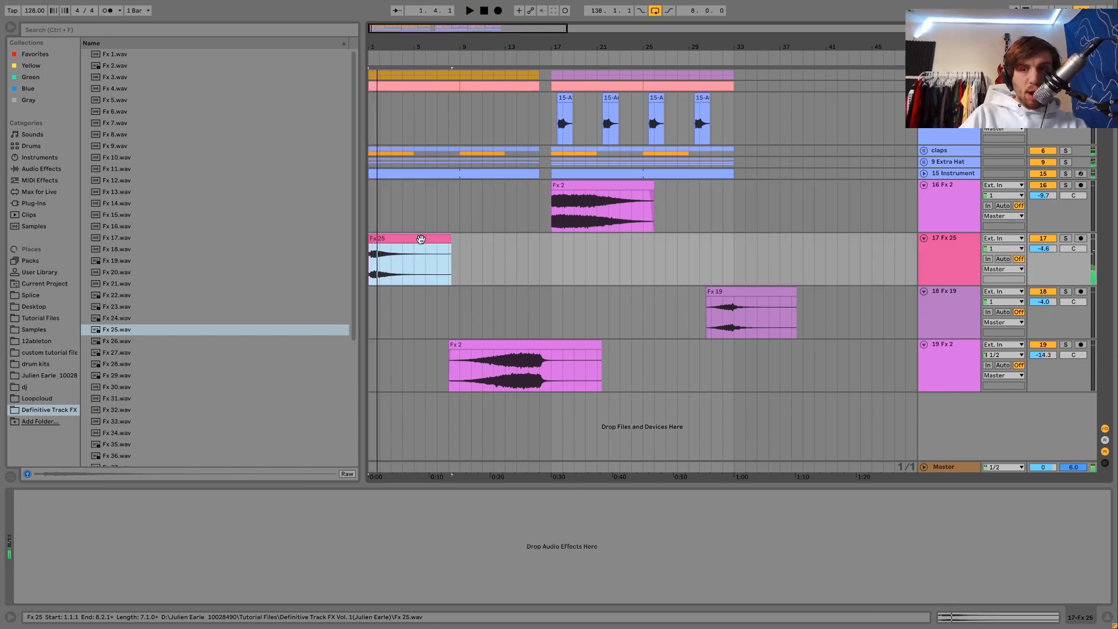
click(1046, 250)
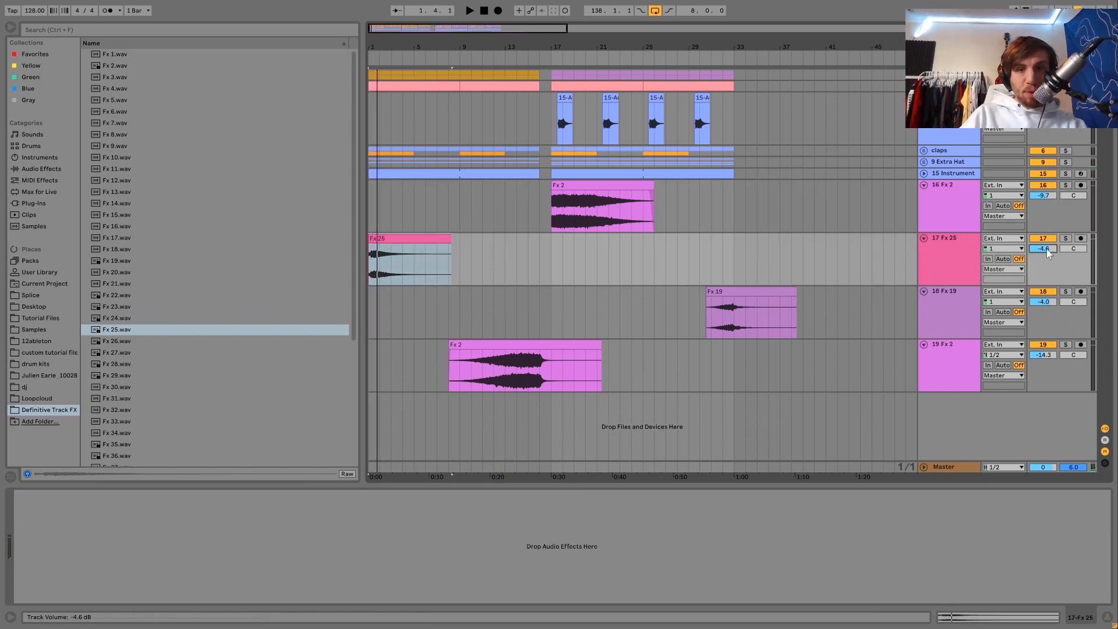
Play the arrangement from bar 17 to hear the start of the Fx 2 downlifter.
click(552, 224)
key(space)
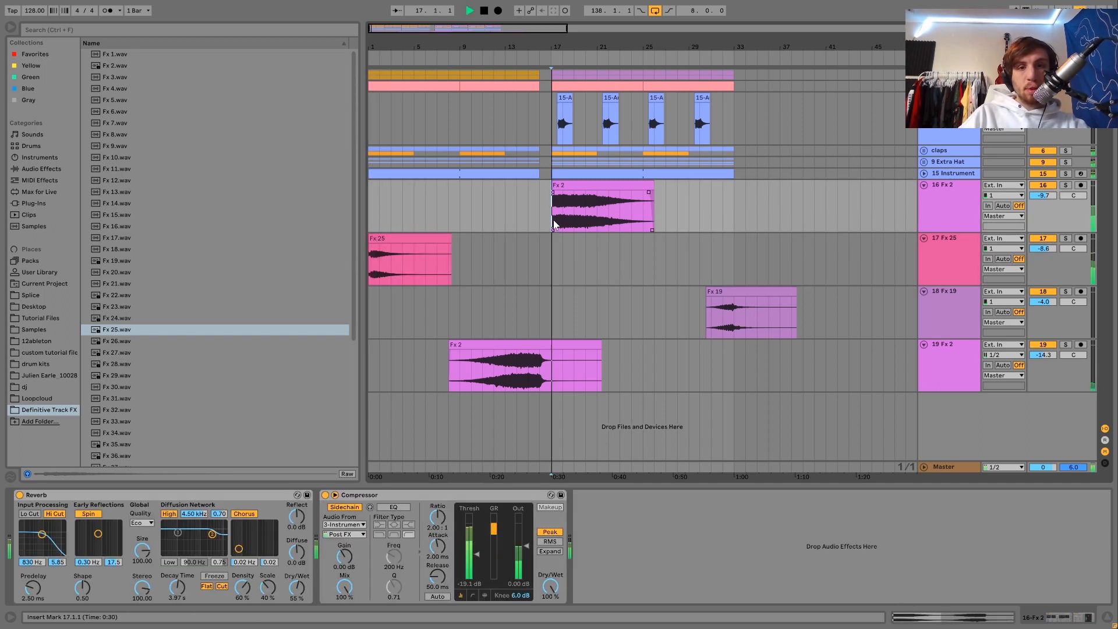
key(space)
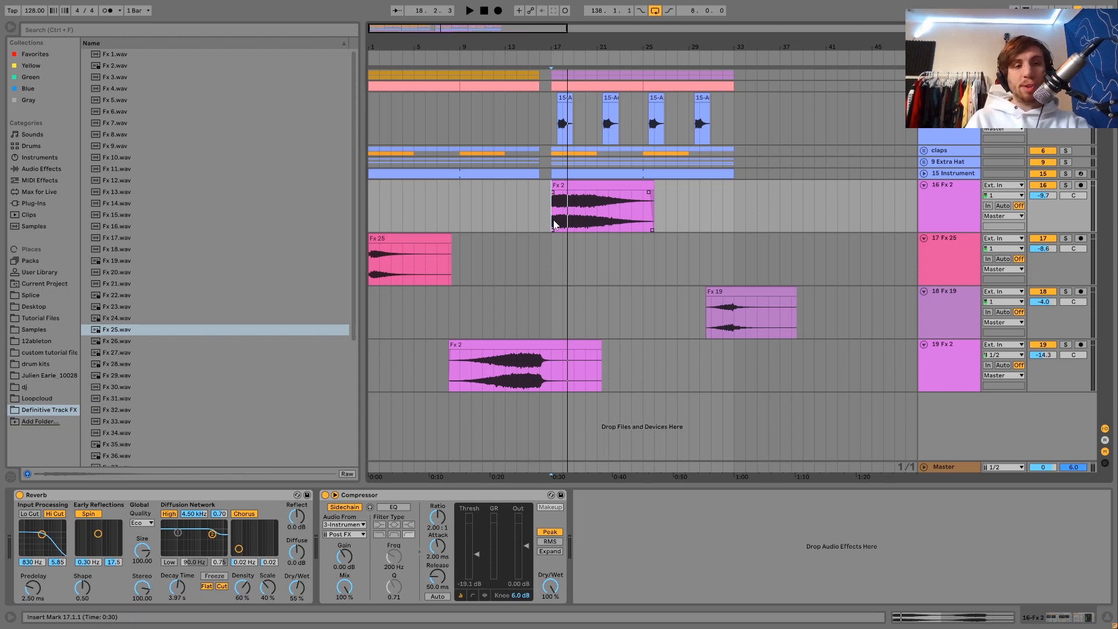
Insert another audio track below track 16 and set the insert position at bar 8 on it.
key(ctrl+t)
click(449, 241)
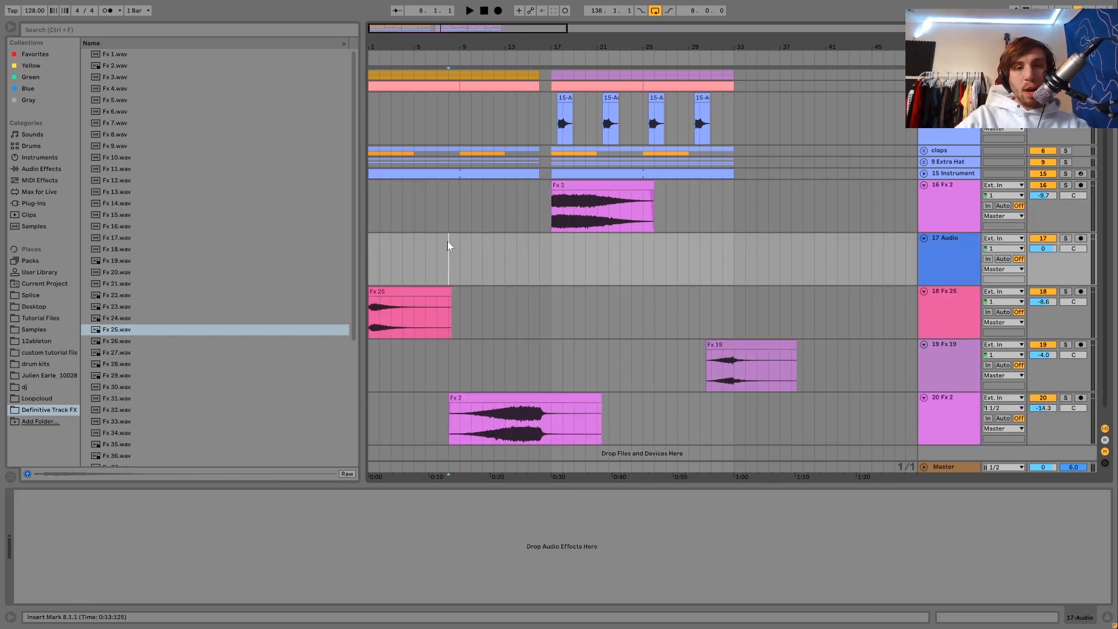
drag(466, 31, 515, 44)
Audition the samples from Fx 27.wav to Fx 36.wav and place Fx 36.wav at bar 8 on the new track 17.
click(134, 355)
key(Down)
key(Down)
key(Down)
key(Down)
key(Down)
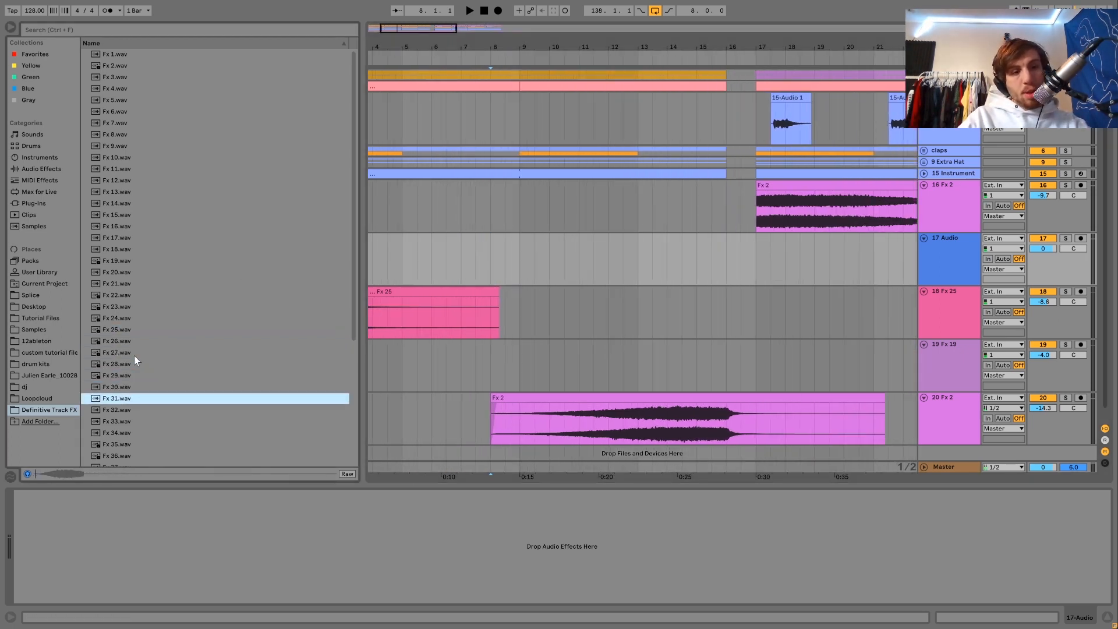
key(Down)
key(Down)
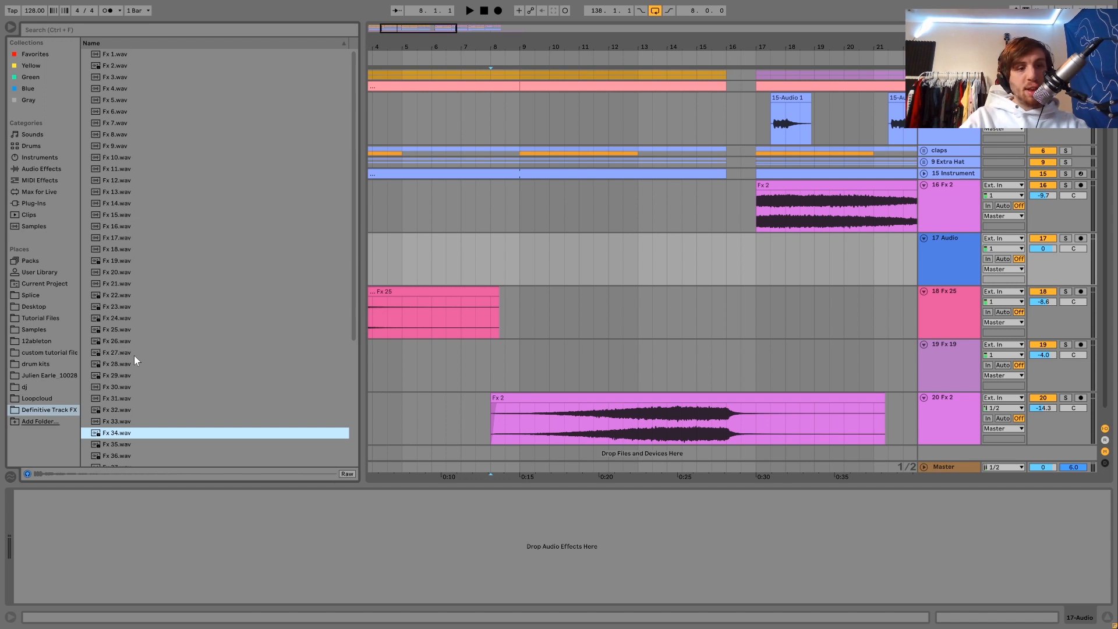
key(Down)
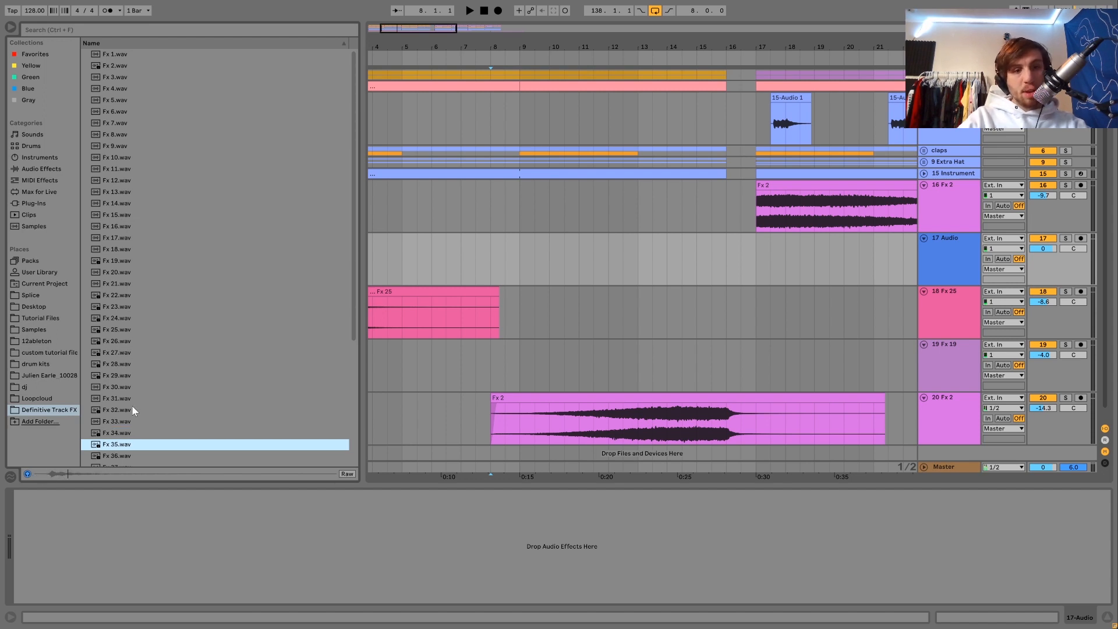
key(Down)
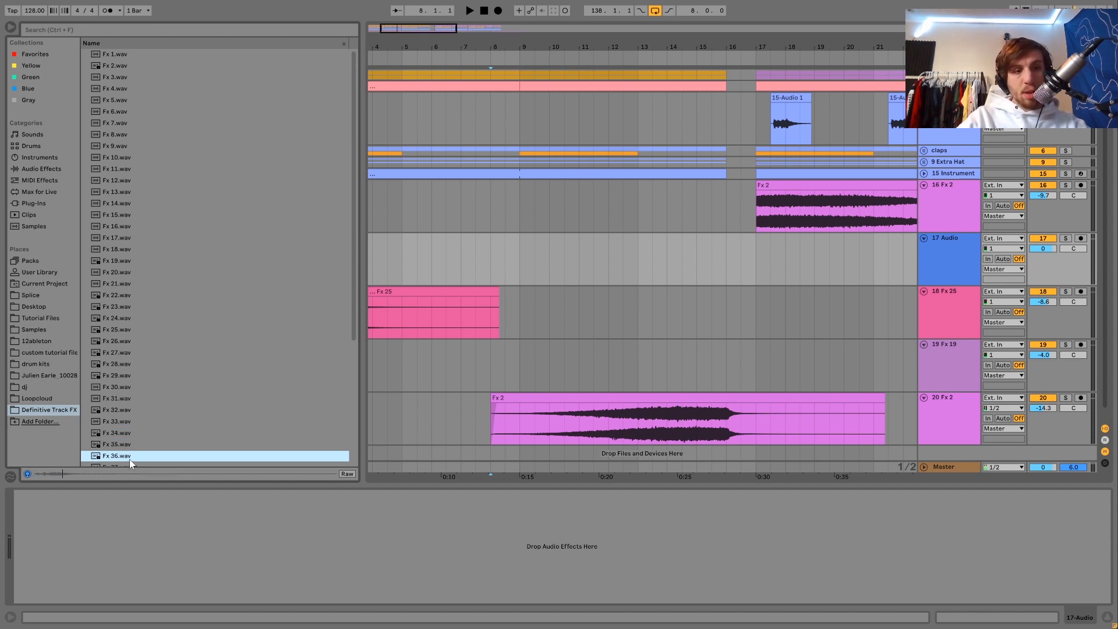
drag(130, 457, 485, 278)
Open the sample settings of the Fx 36 clip and turn off its warping.
double_click(502, 239)
drag(202, 488, 202, 365)
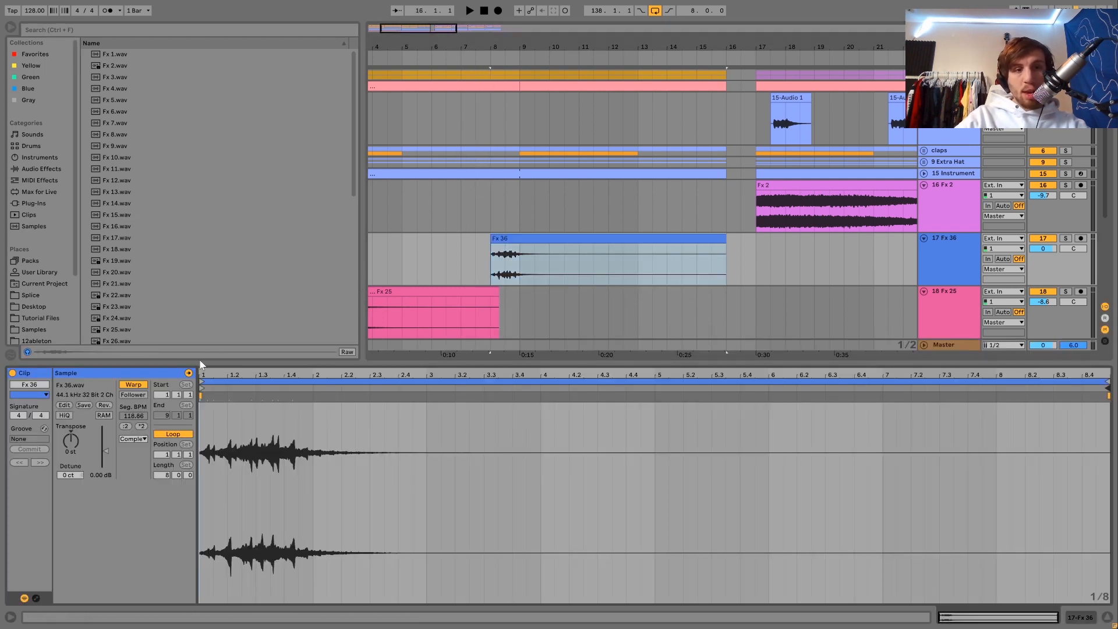
click(138, 387)
Split the Fx 36 clip at bar 9, delete the second part and extend the first part's end to 14.3.1.
click(518, 271)
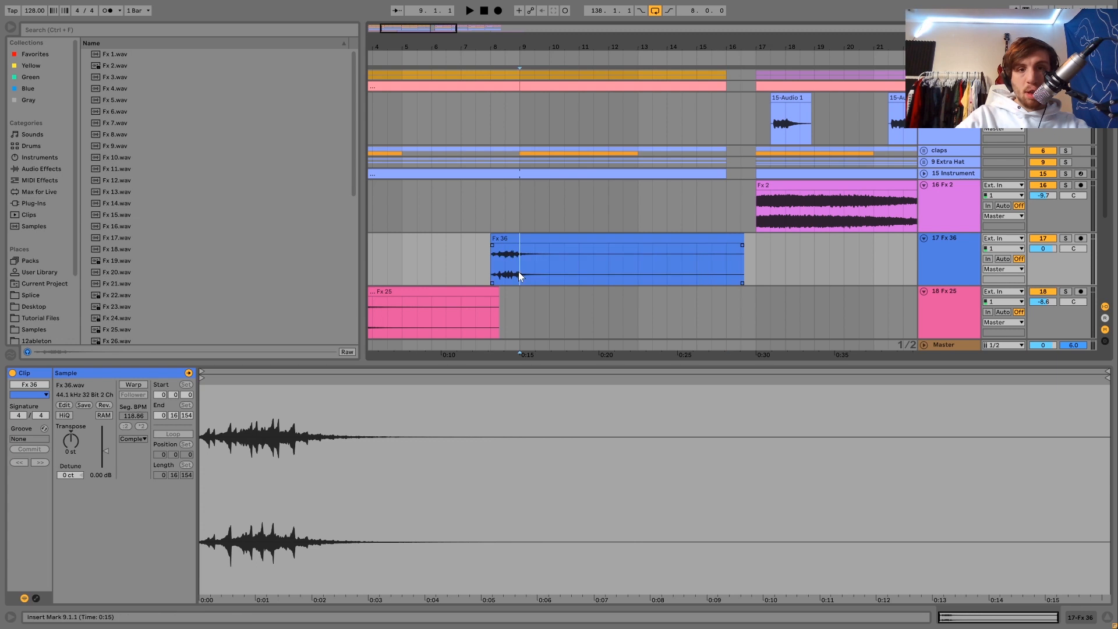
key(ctrl+e)
key(Delete)
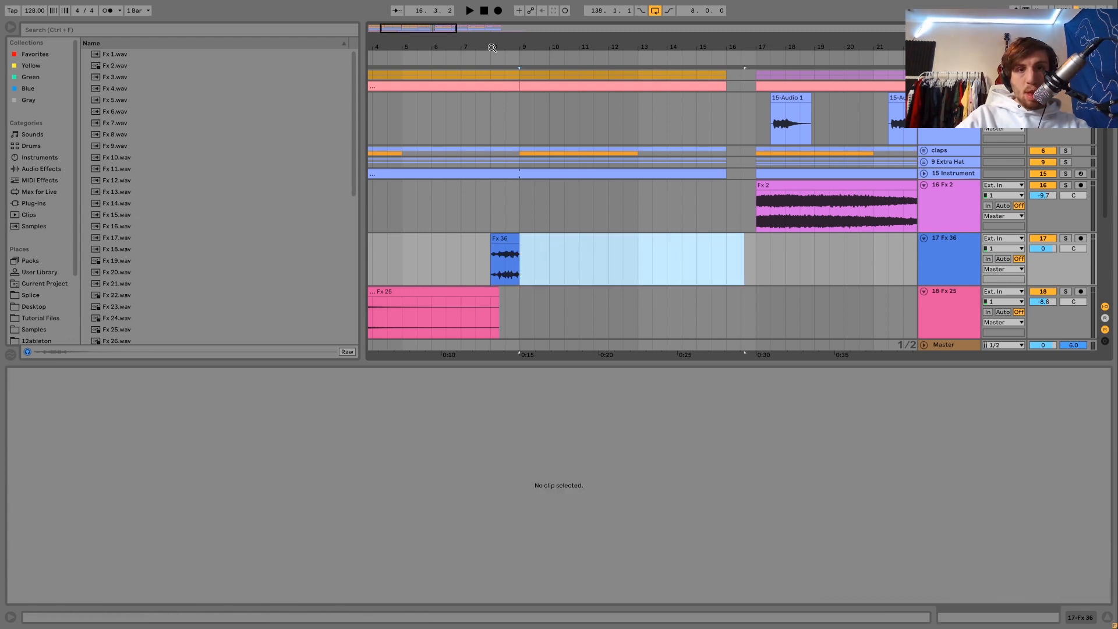
drag(491, 55, 491, 46)
drag(509, 239, 622, 245)
Duplicate the 16-bar range from bar 7 to bar 23 on the Fx 36 track to repeat the clip at bar 24.
drag(483, 265, 673, 253)
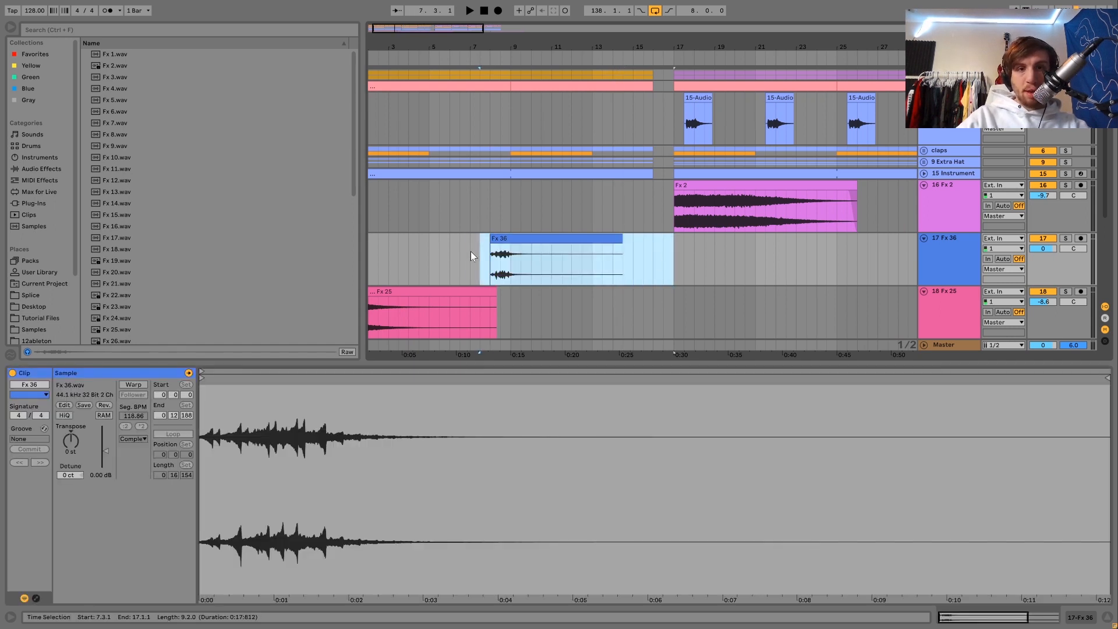
shift+click(471, 251)
shift+click(794, 239)
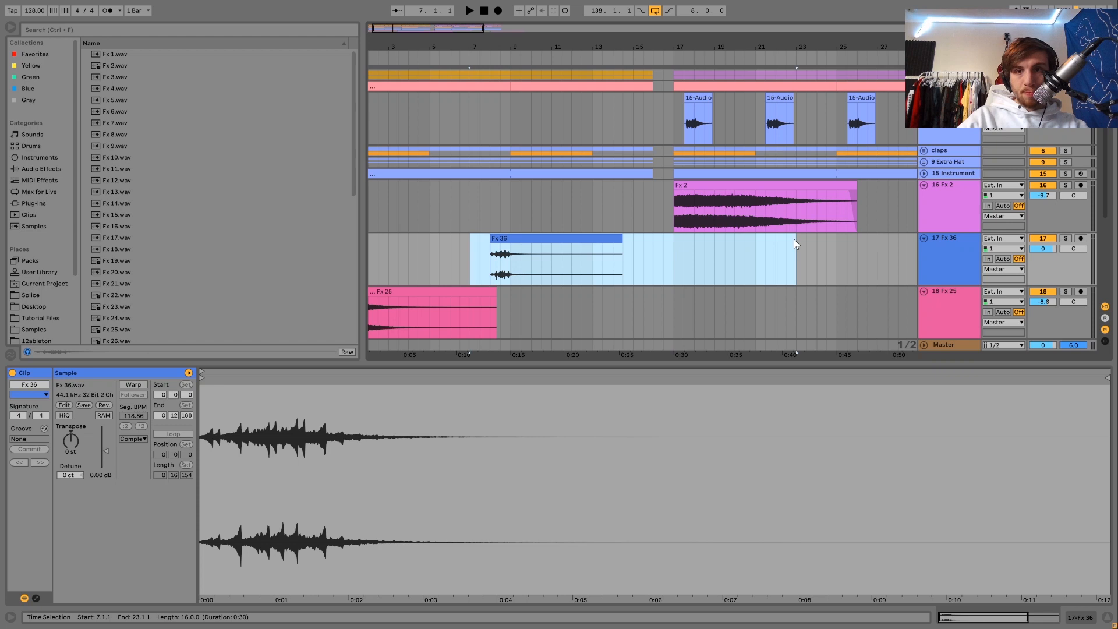
key(ctrl+d)
Set the Fx 36 track's volume to -1.0 dB while playing the duplicated clip in the mix.
key(space)
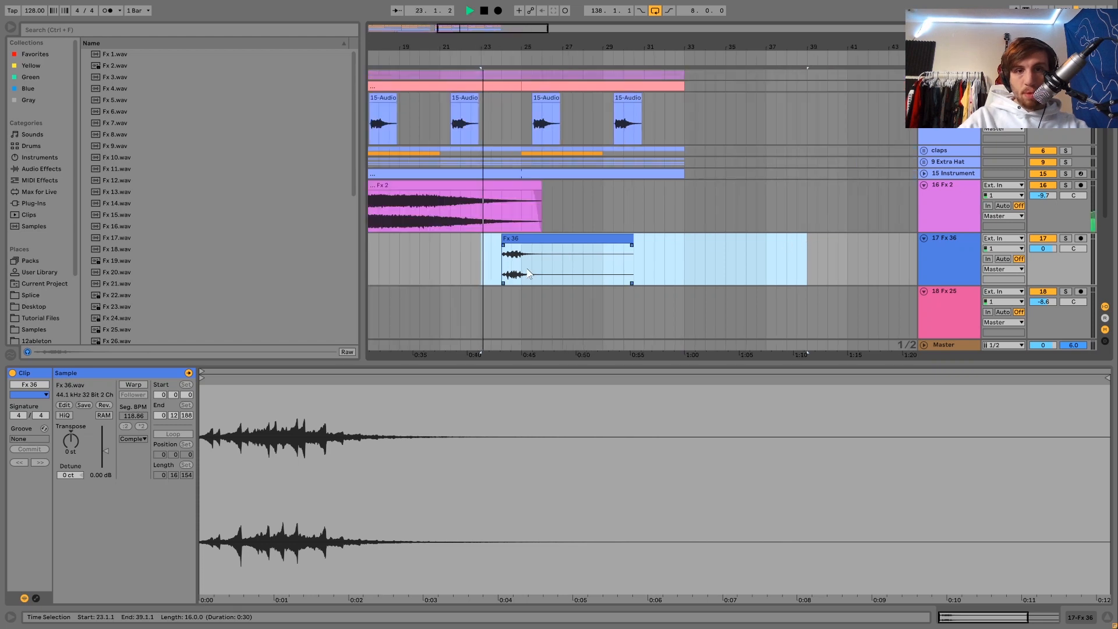
click(962, 242)
drag(738, 249, 772, 241)
drag(1045, 240, 1046, 244)
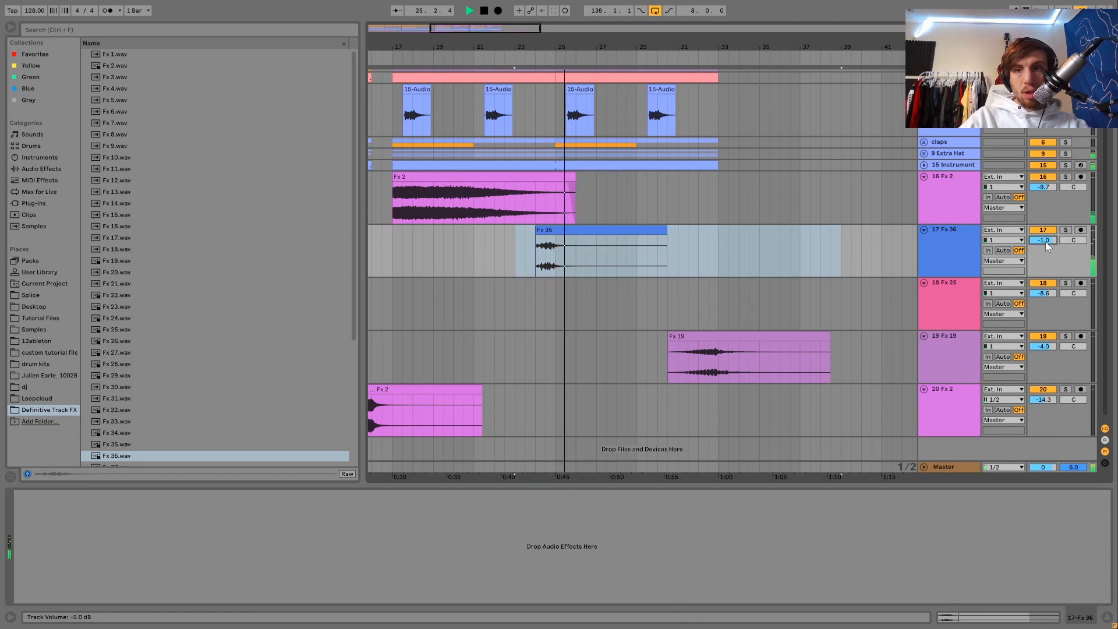
key(space)
Select both Fx 36 clips and transpose them to 3 st during playback from bar 8.
click(645, 229)
scroll(644, 230, left, 9)
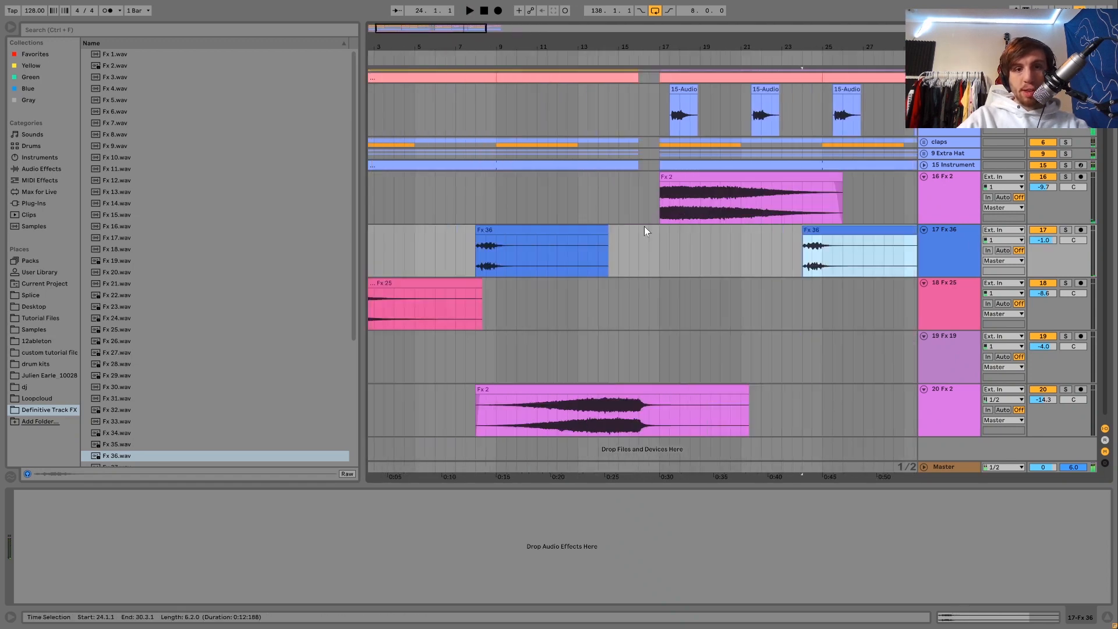
shift+click(594, 230)
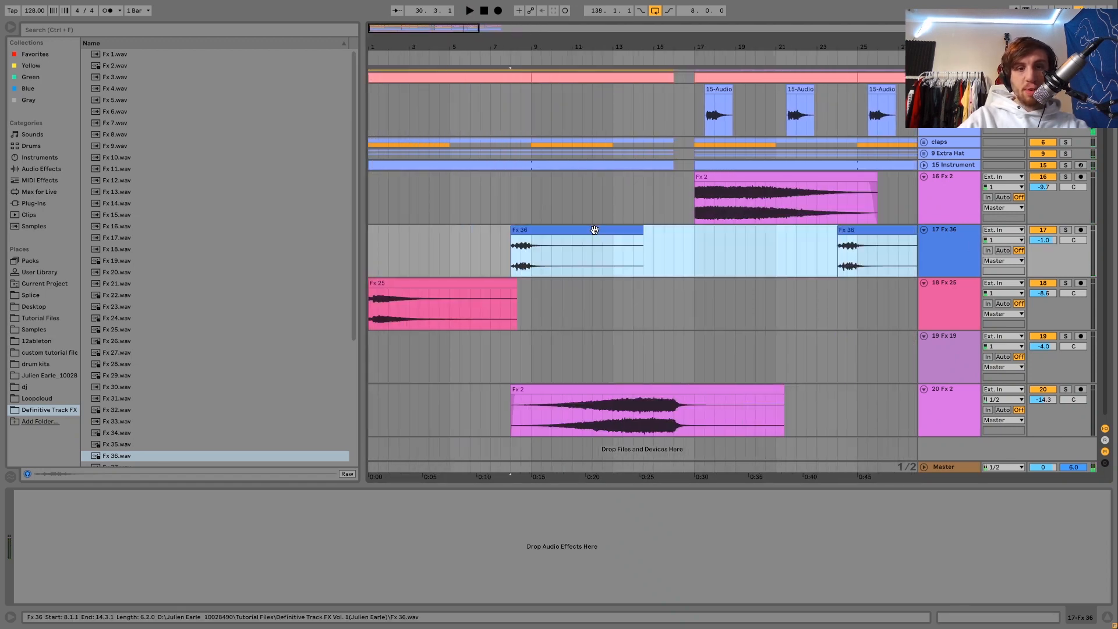
click(959, 616)
key(space)
scroll(79, 441, up, 2)
scroll(79, 442, up, 1)
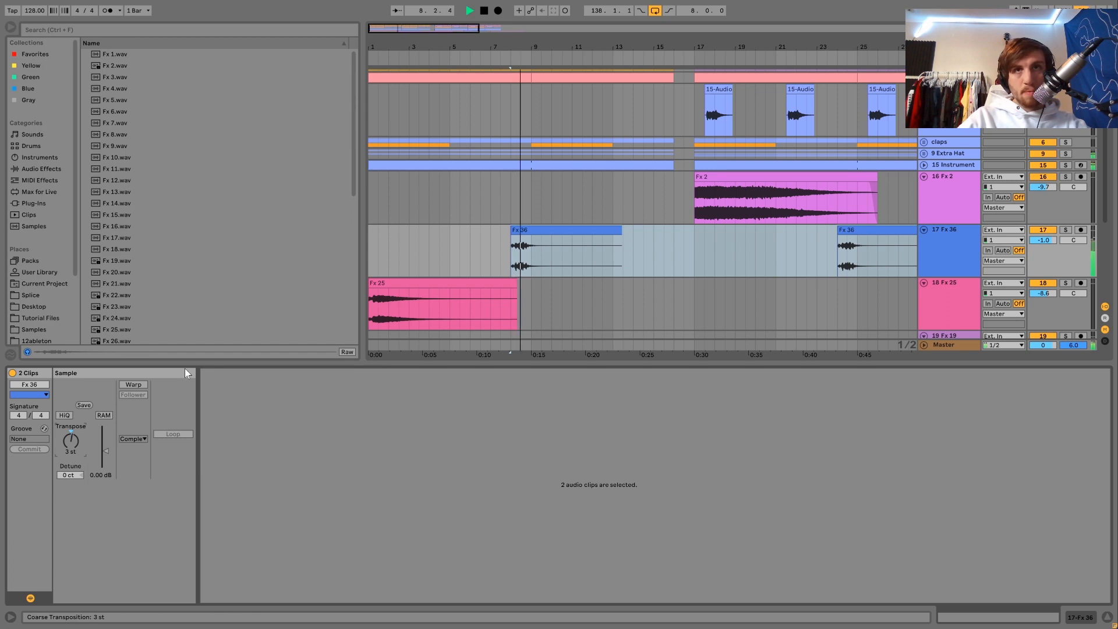
Set the Fx 36 track's volume to -2.0 dB while listening to the transposed clip.
double_click(963, 247)
drag(1050, 244, 1049, 247)
key(space)
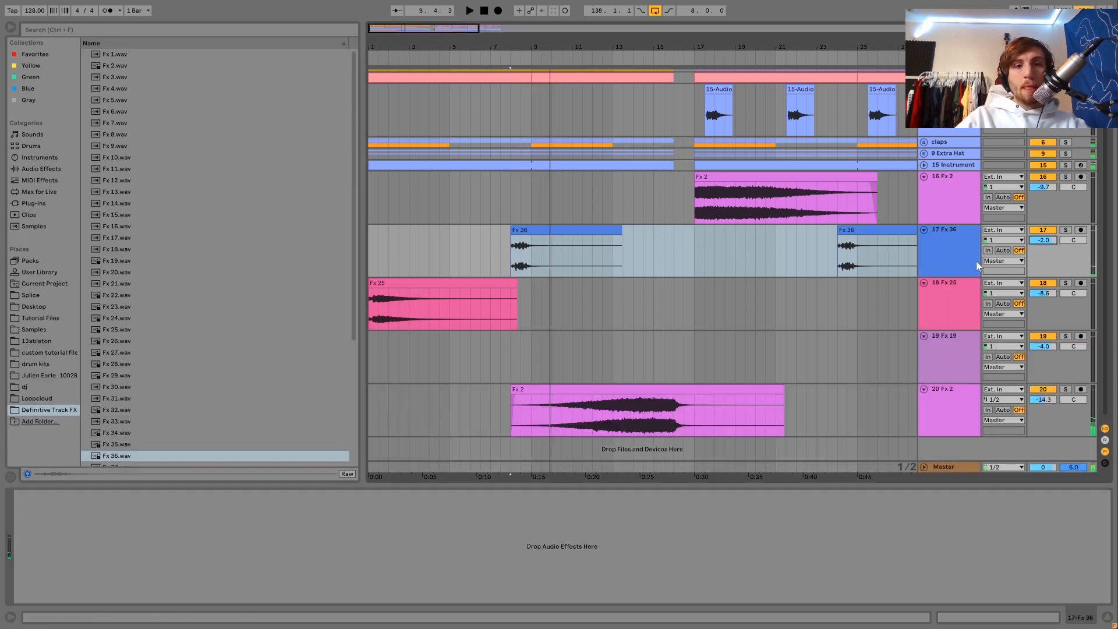
Add an Echo effect to the Fx 36 track and set its Feedback to 69% and Dry/Wet to 57% during playback.
click(58, 170)
drag(115, 84, 325, 585)
key(space)
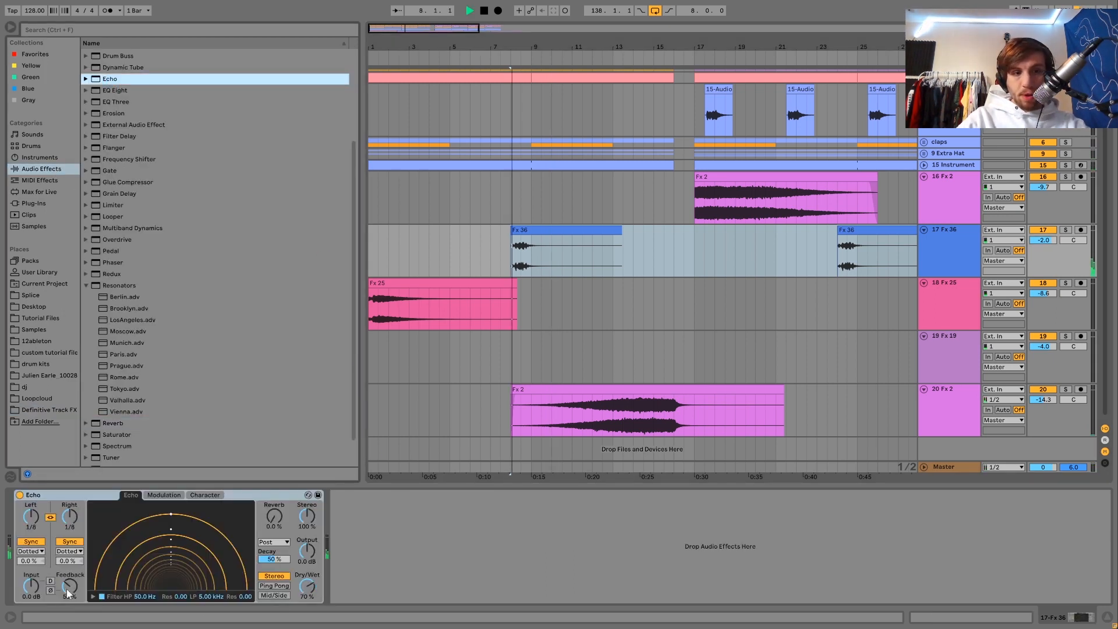
drag(72, 588, 71, 577)
drag(306, 584, 307, 591)
key(space)
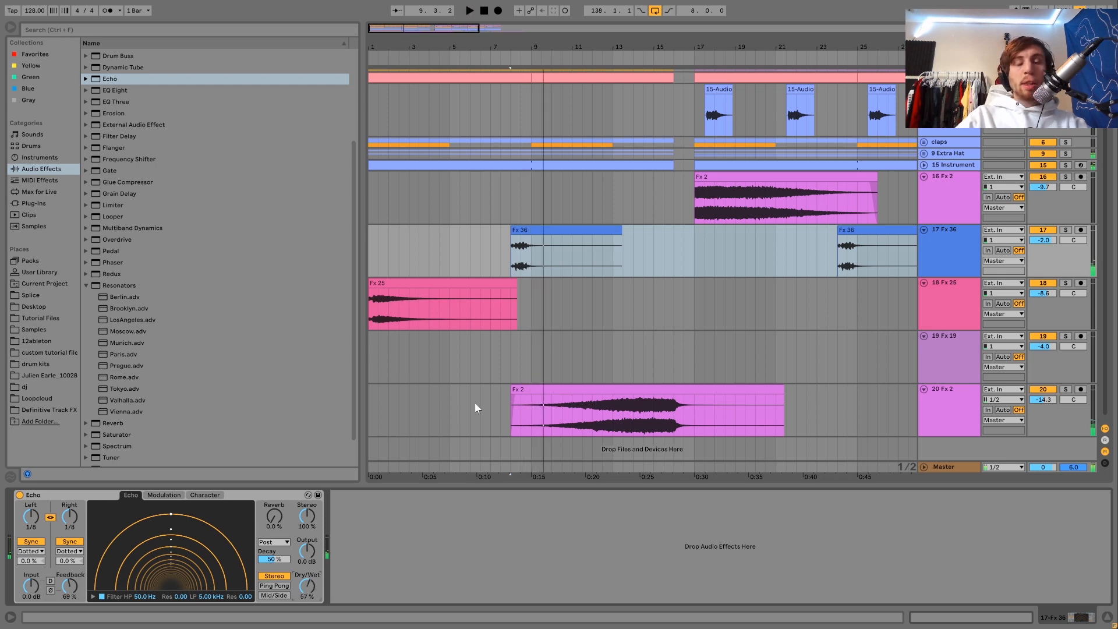
click(480, 250)
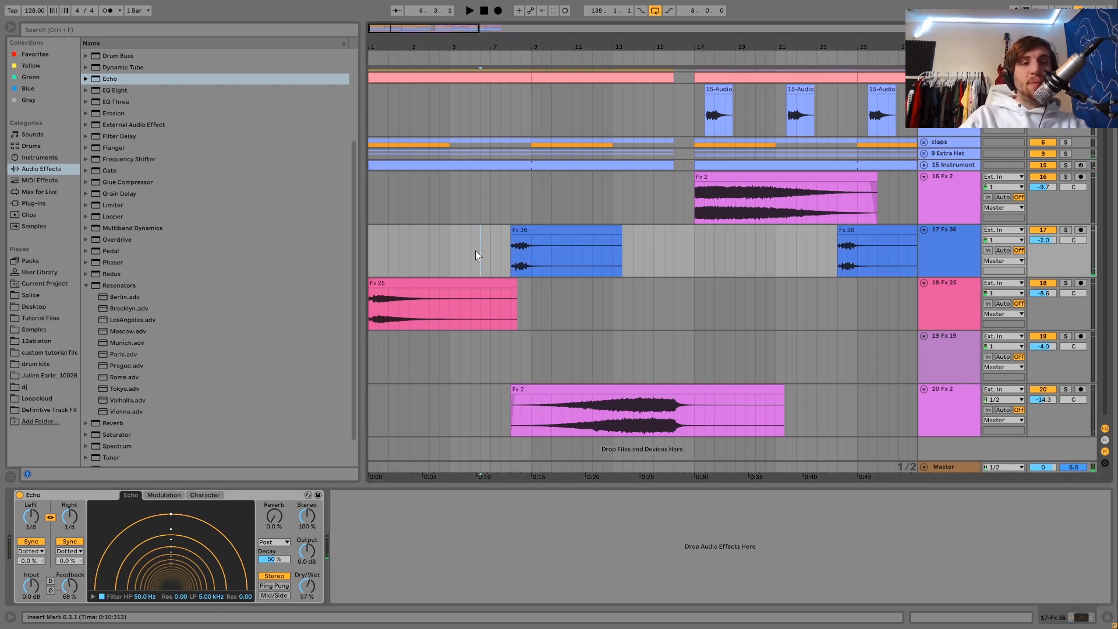
Set the Fx 36 track's volume to -3.0 dB while playing the mix from just before its first clip.
click(389, 283)
key(space)
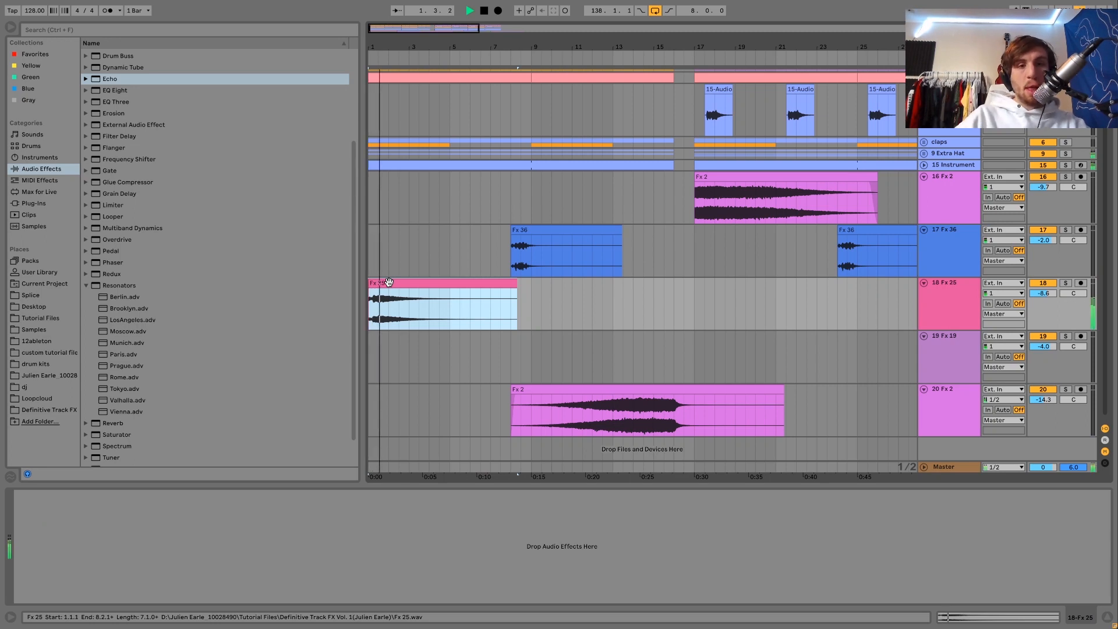
click(495, 267)
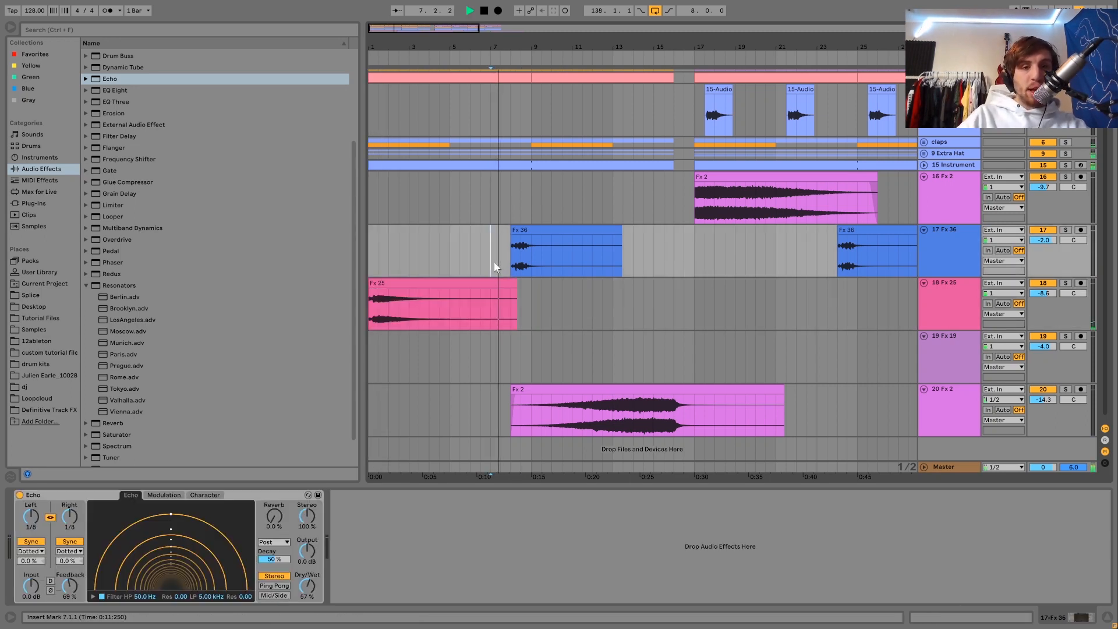
drag(1045, 240, 1046, 243)
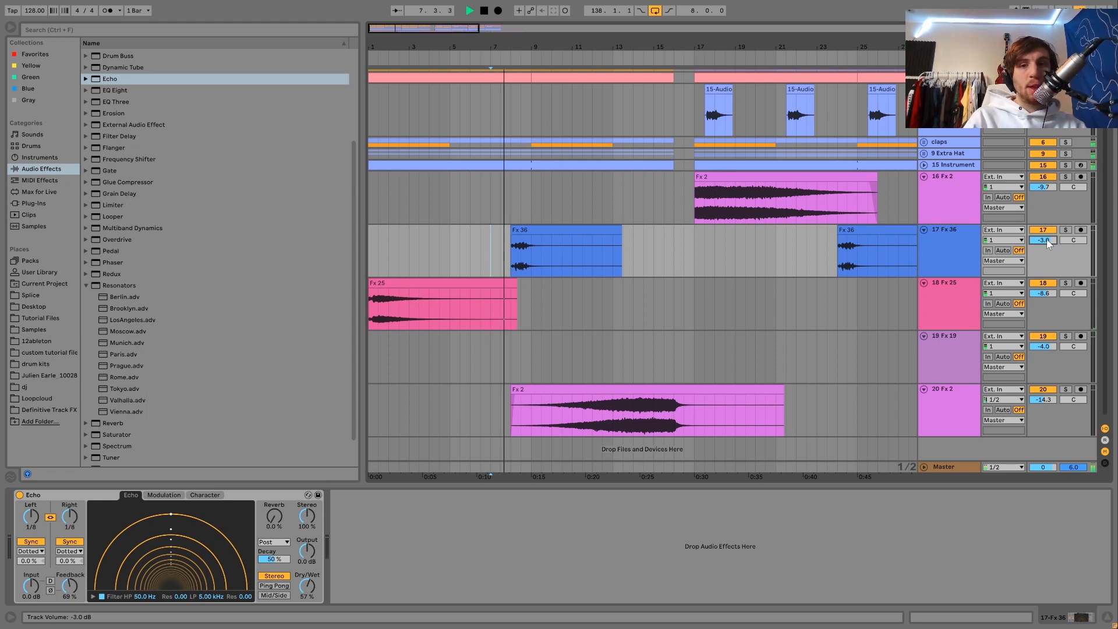
key(space)
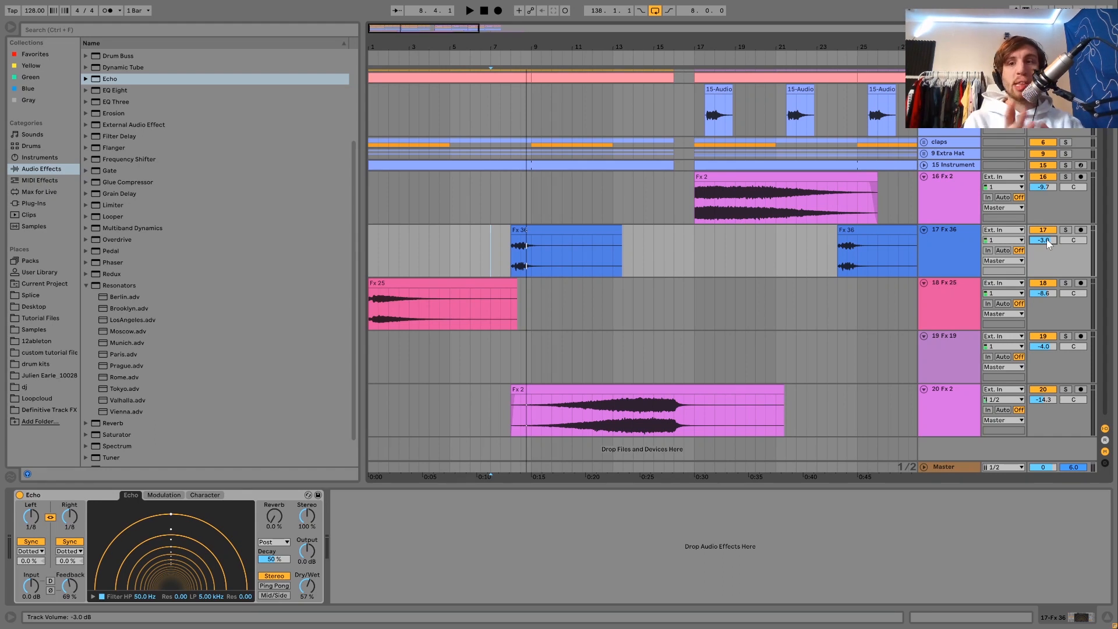
Insert an audio track below Fx 36 and audition samples Fx 27 and Fx 43 to Fx 46 from the Definitive Track FX folder.
click(962, 247)
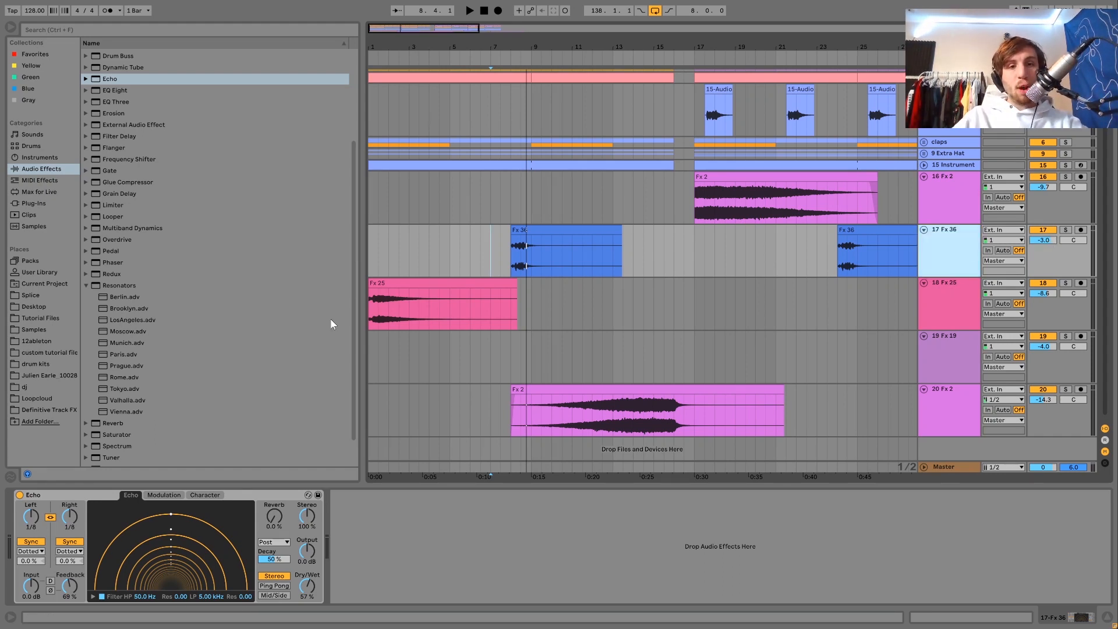
key(ctrl+t)
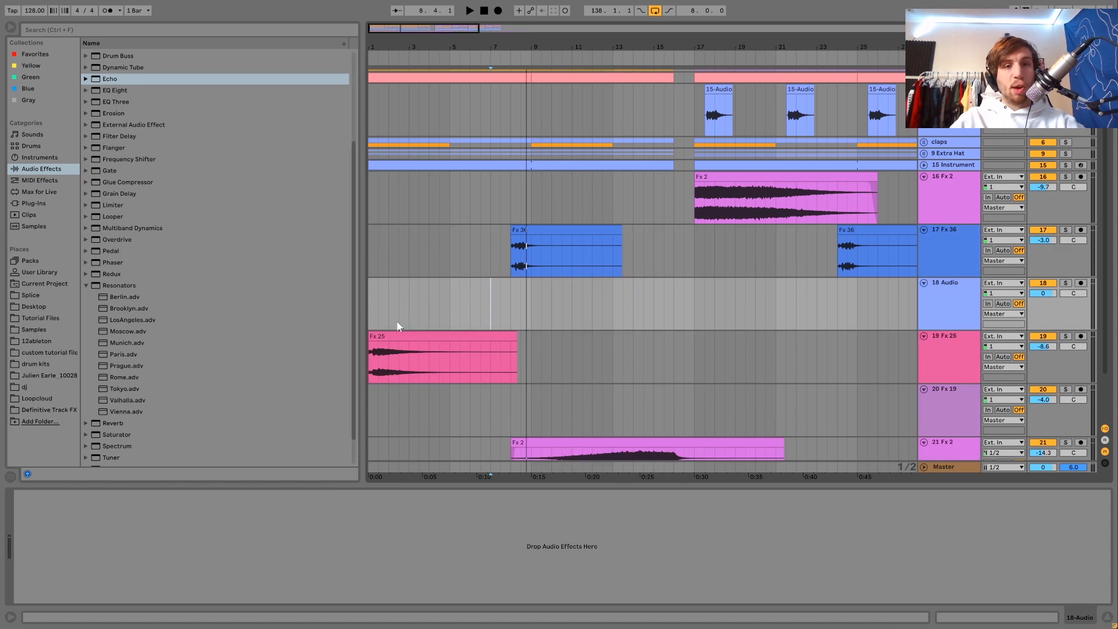
click(55, 410)
click(138, 357)
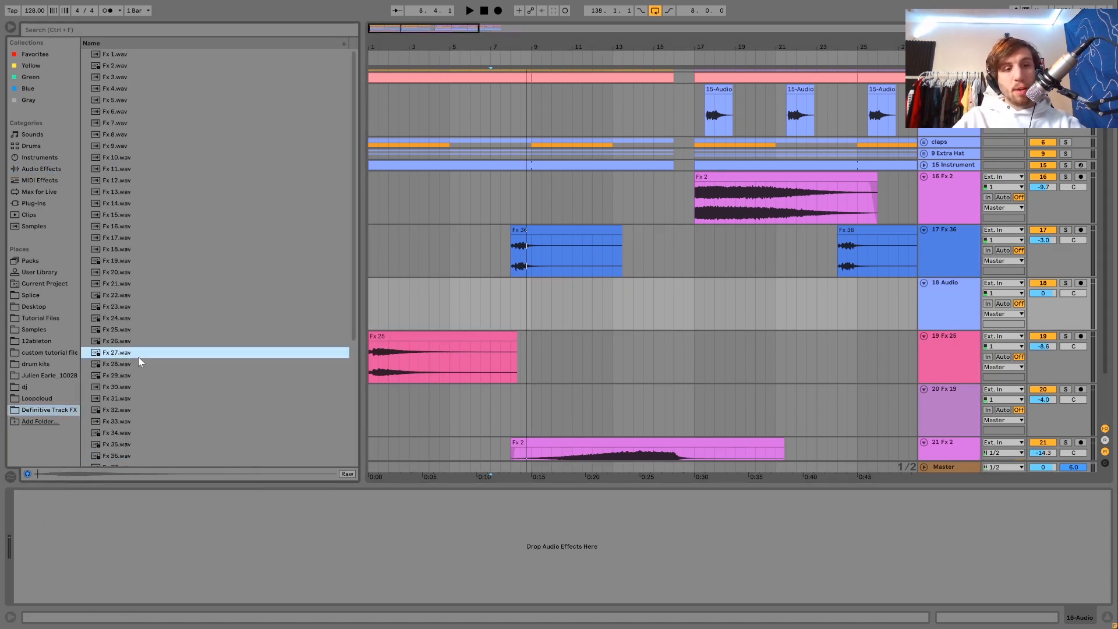
scroll(138, 357, down, 5)
click(138, 356)
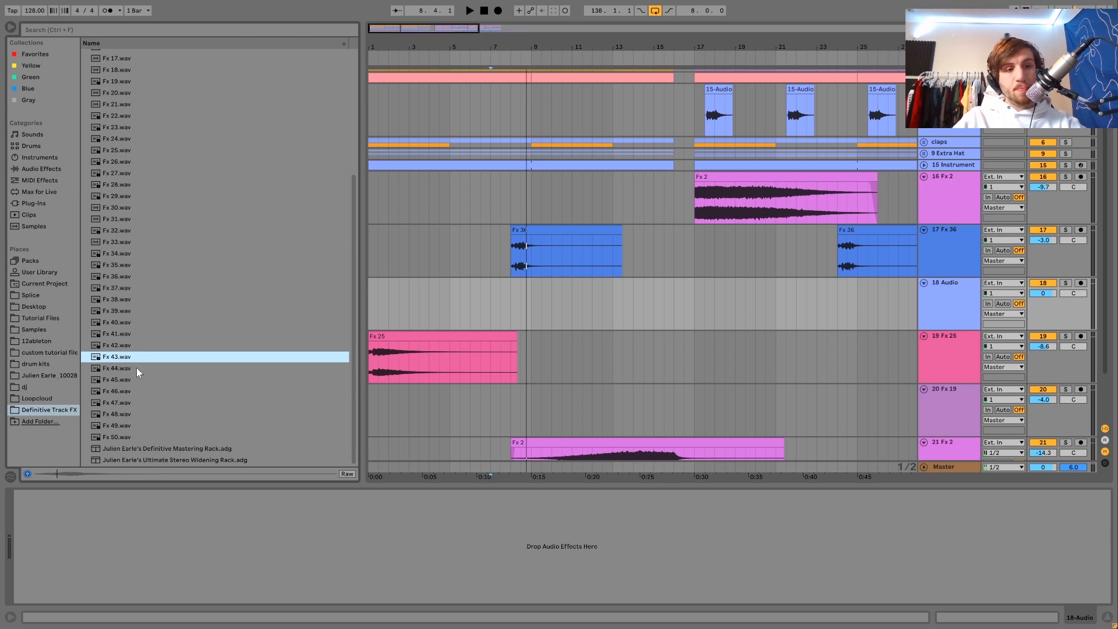
click(136, 368)
click(122, 380)
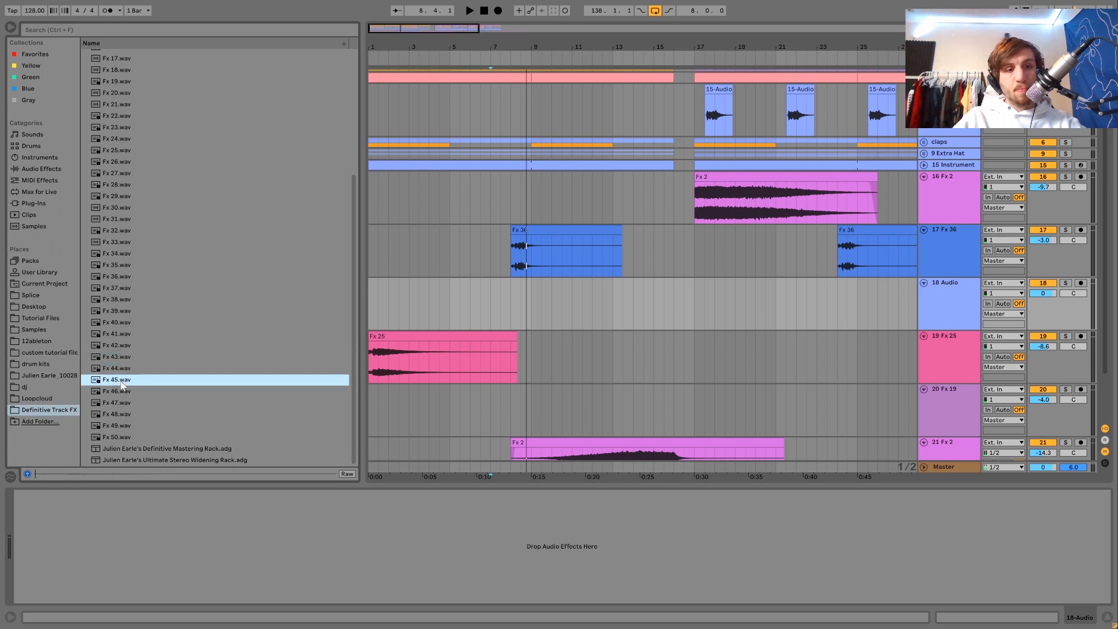
click(116, 393)
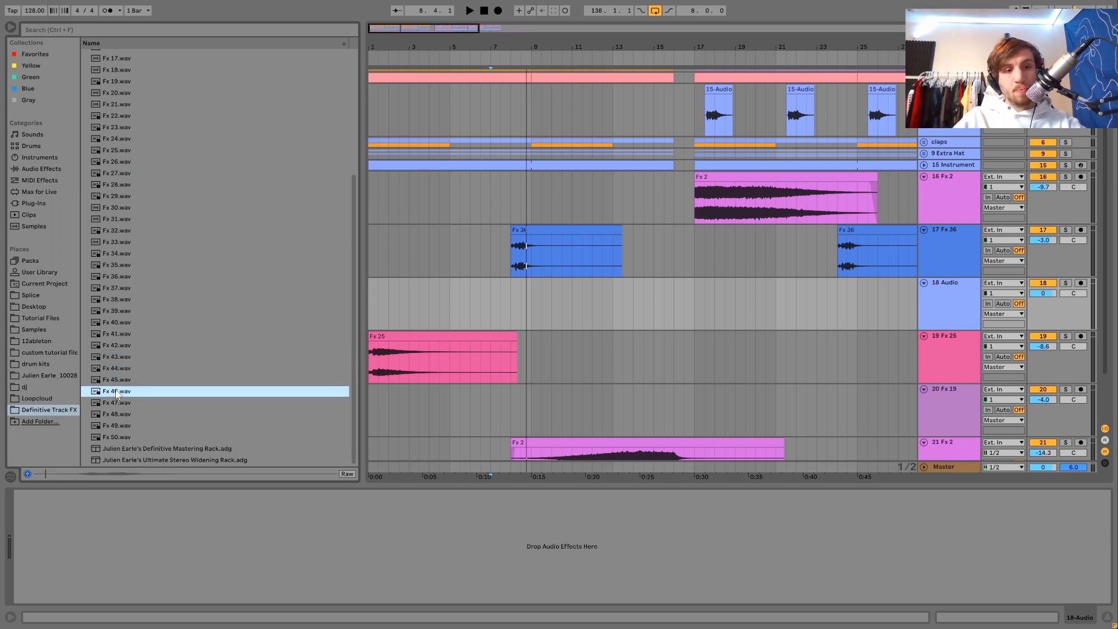
Try Fx 45 at bar 4 of the new track with 11.3 dB clip gain, a trimmed start and 8 st transposition, and delete it.
drag(102, 382, 430, 314)
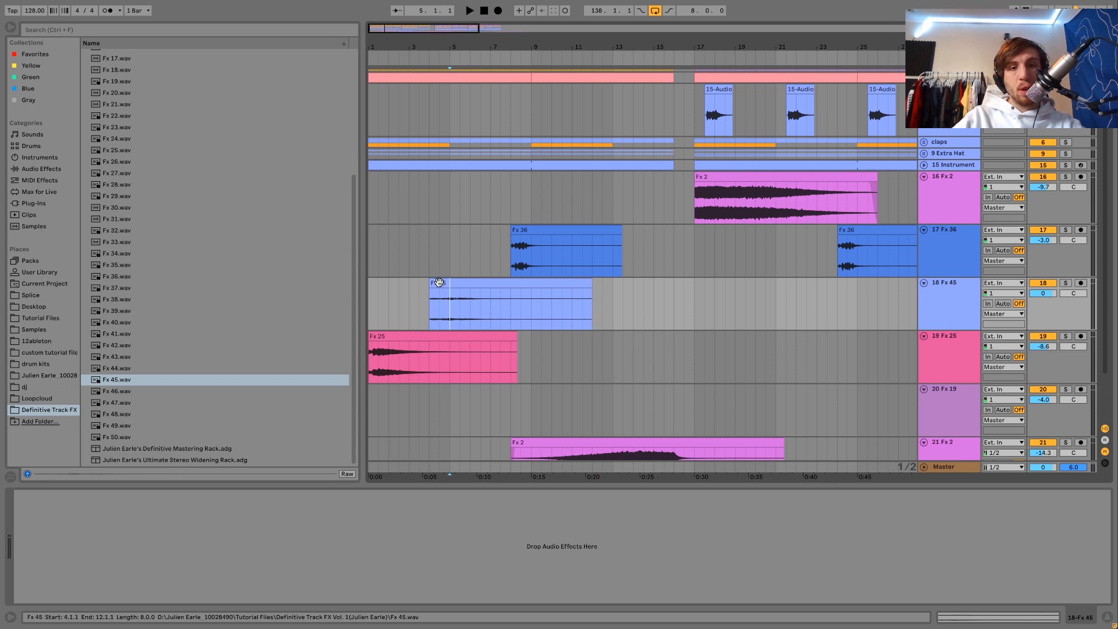
double_click(439, 283)
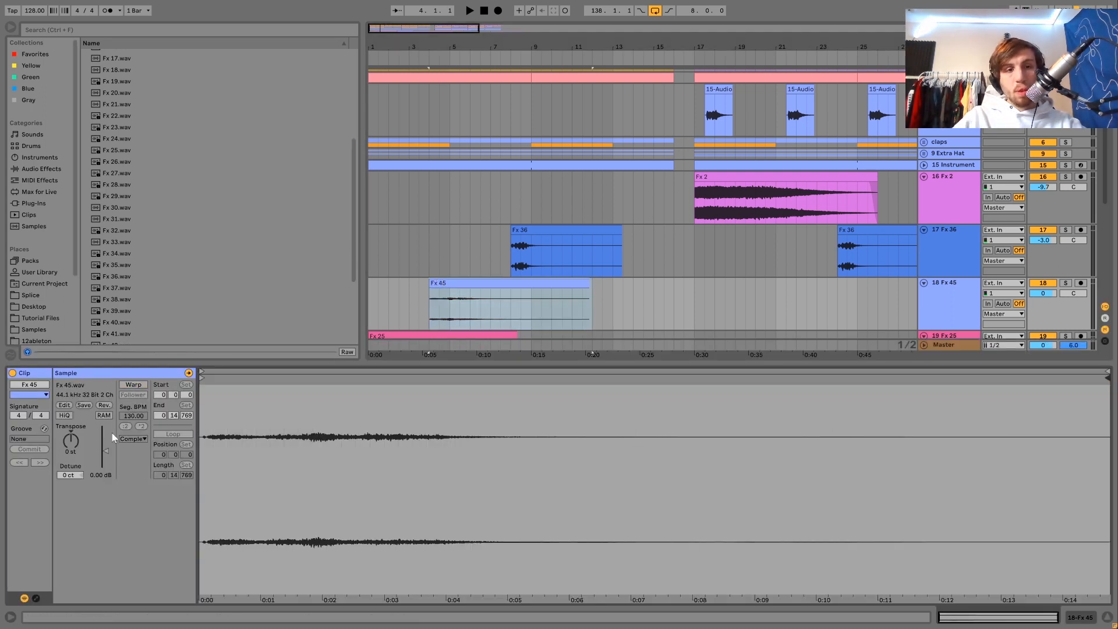
drag(103, 443, 104, 444)
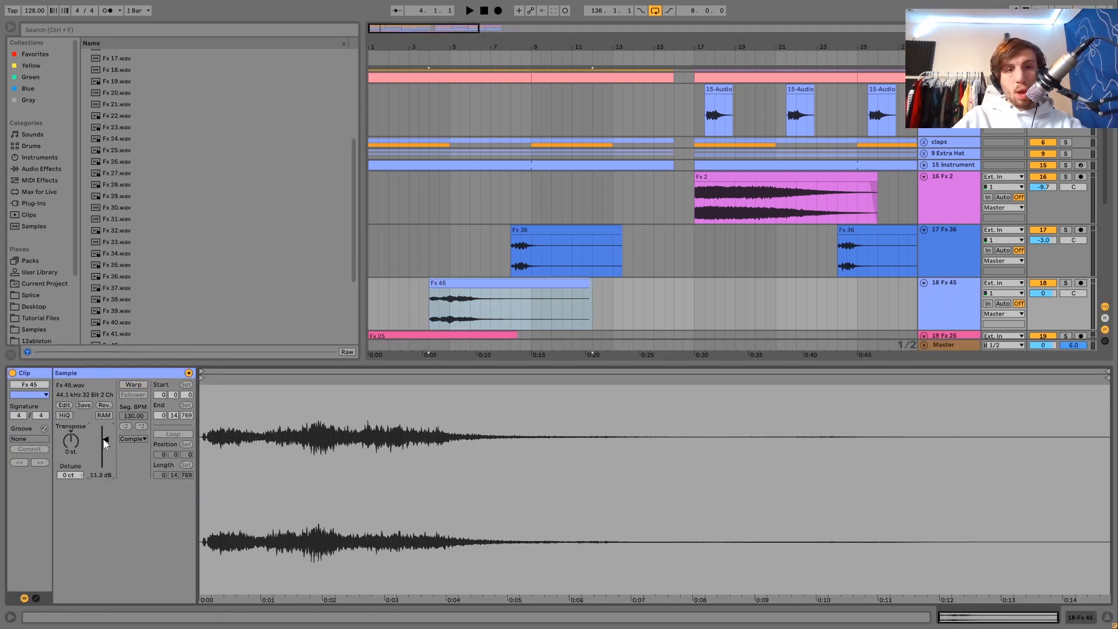
drag(202, 378, 271, 377)
key(space)
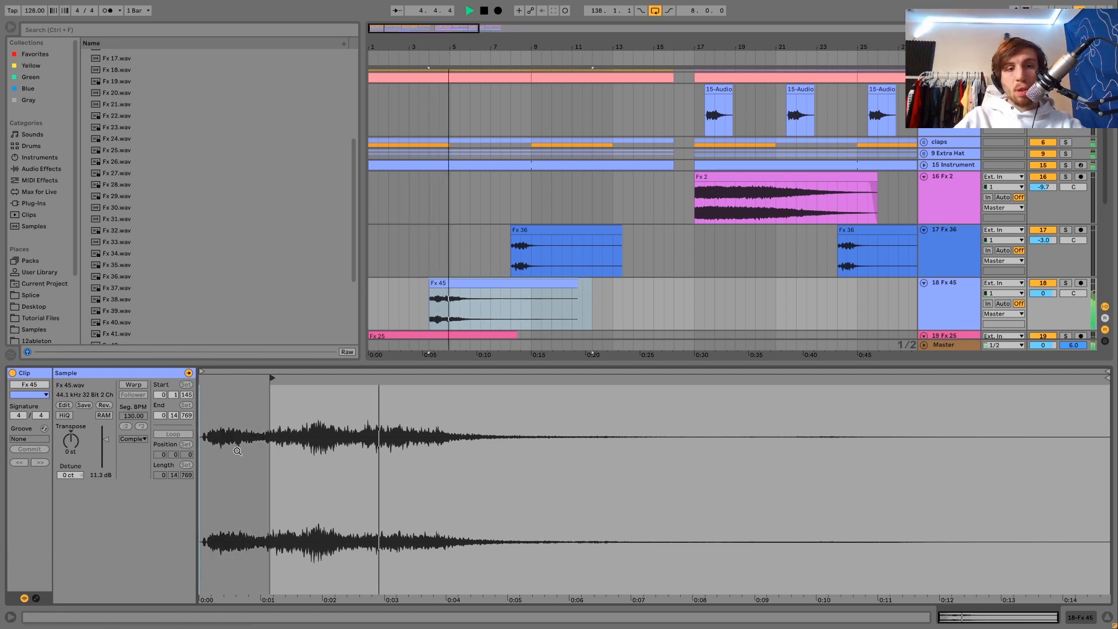
drag(79, 435, 83, 421)
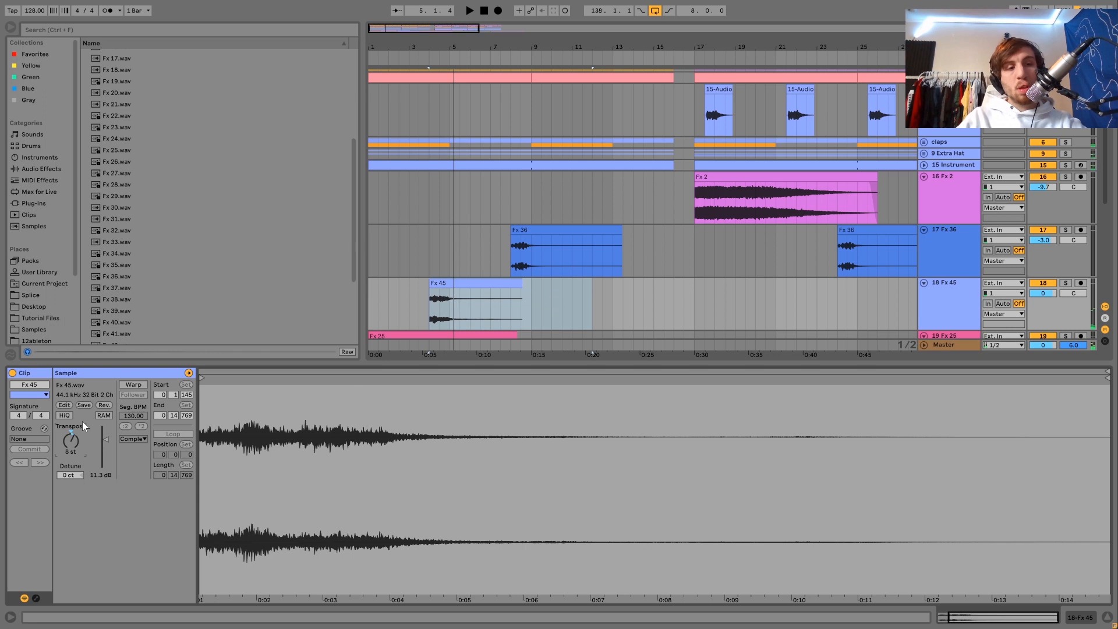
key(space)
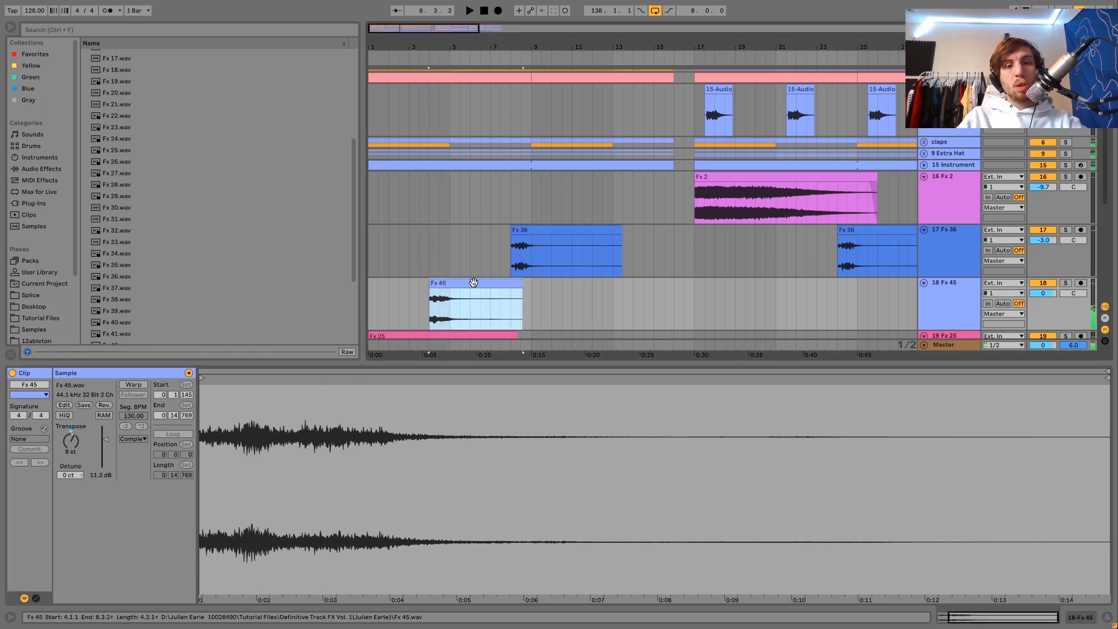
key(Delete)
Audition more samples in the FX folder, going upward from Fx 32 to Fx 26 and on to Fx 15.
click(117, 231)
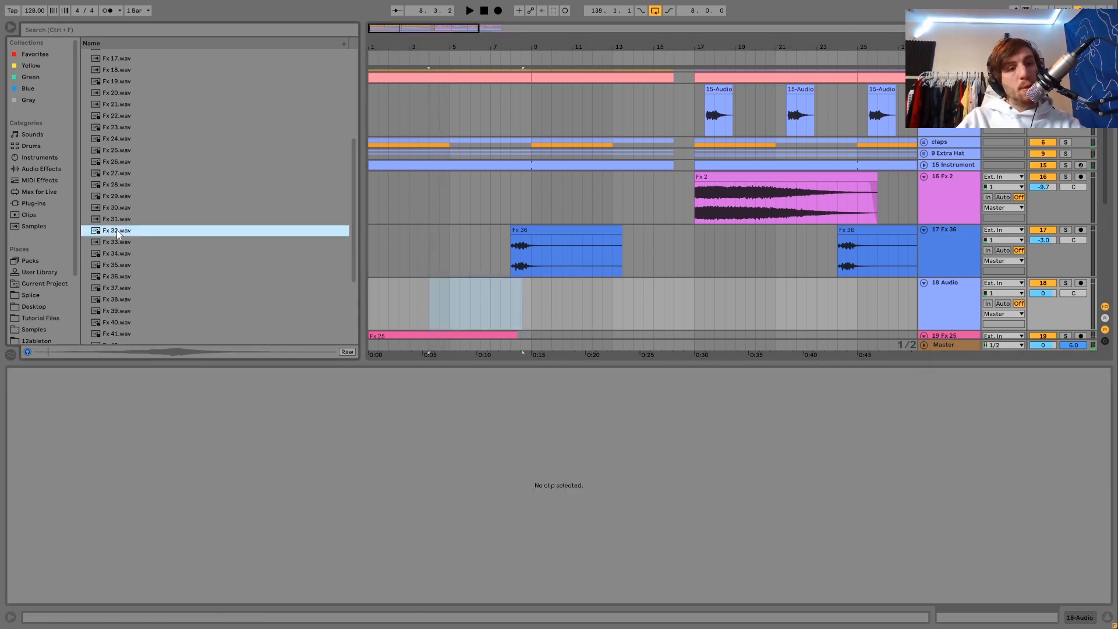
key(Up)
key(Up)
key(Up)
key(Up)
key(Up)
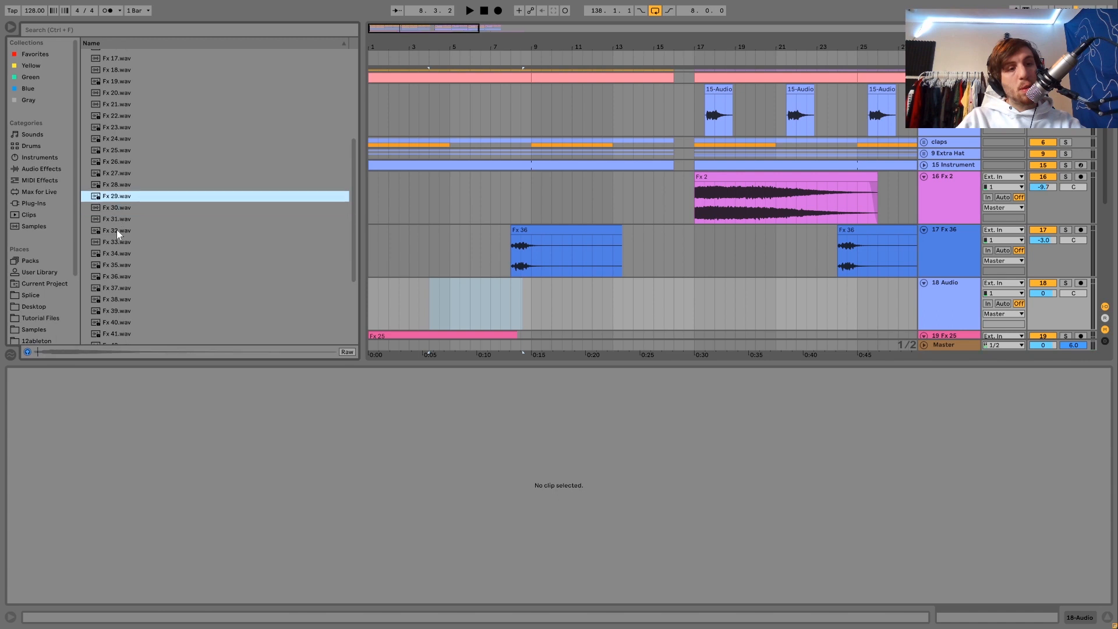
key(Up)
key(Up)
key(Up)
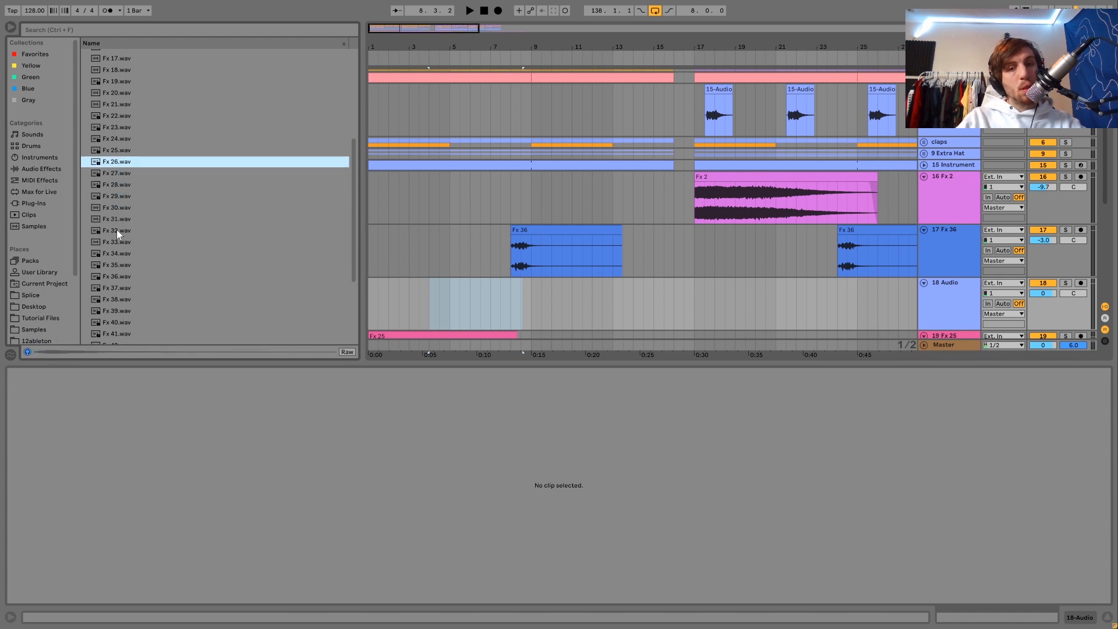
scroll(120, 132, up, 3)
click(120, 129)
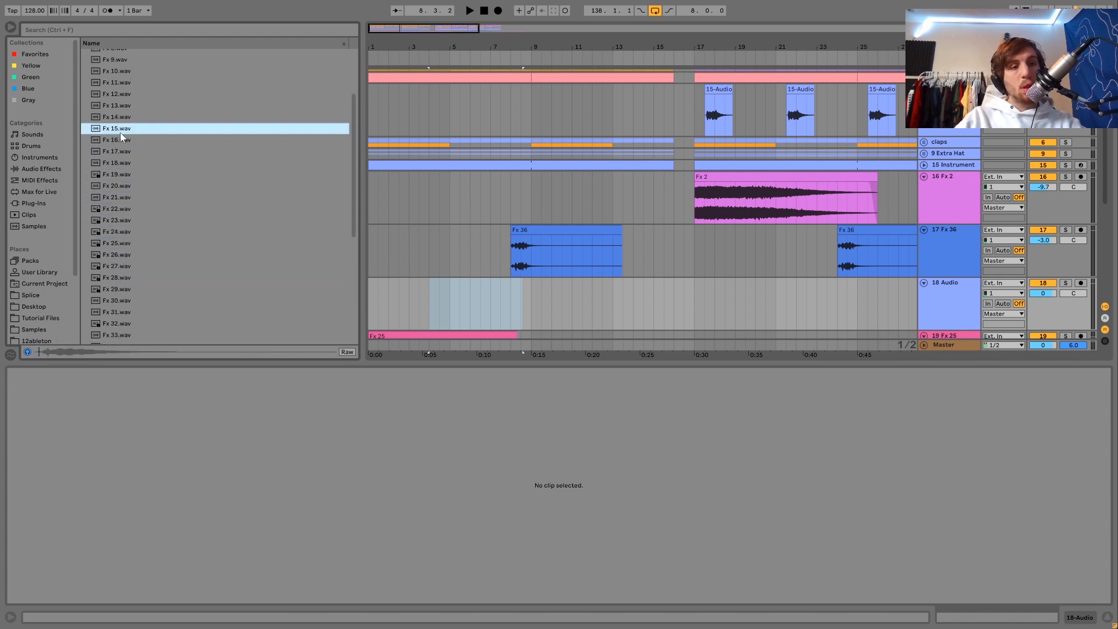
Place Fx 15 unwarped at bar 4 of the new audio track and set the track's volume to -22.1 dB during playback.
scroll(120, 131, up, 2)
drag(120, 185, 430, 288)
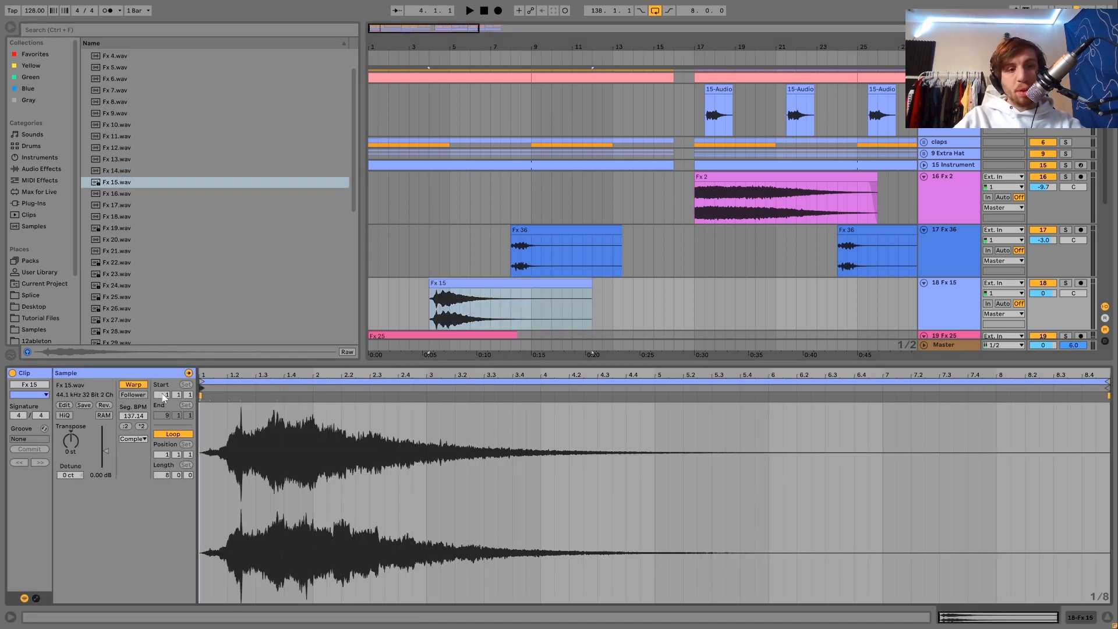
click(132, 385)
mouse_move(1042, 296)
mouse_down()
mouse_move(1042, 326)
mouse_move(1042, 279)
mouse_up()
double_click(967, 303)
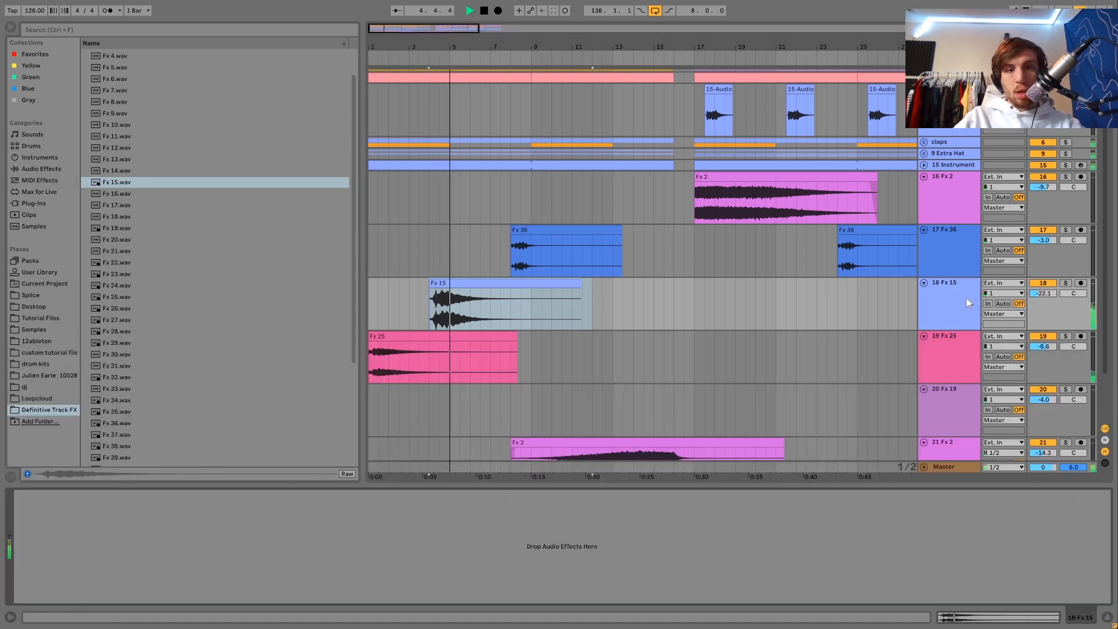
click(425, 314)
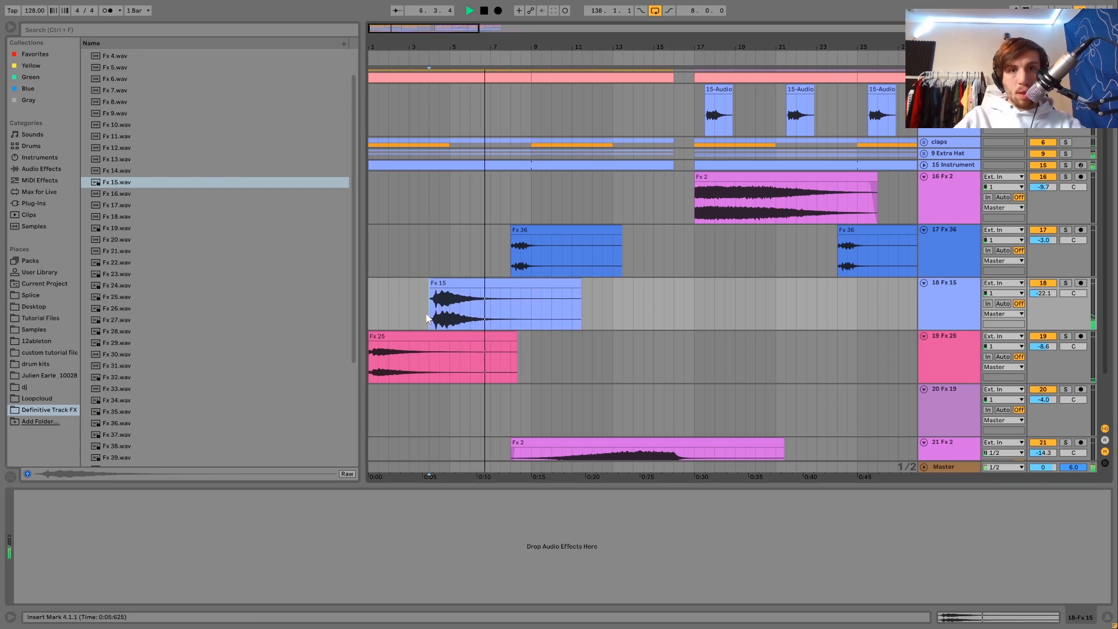
Duplicate the Fx 15 clip three times at eight-bar intervals, at bars 12, 20 and 28.
drag(500, 301, 595, 293)
key(space)
key(ctrl+d)
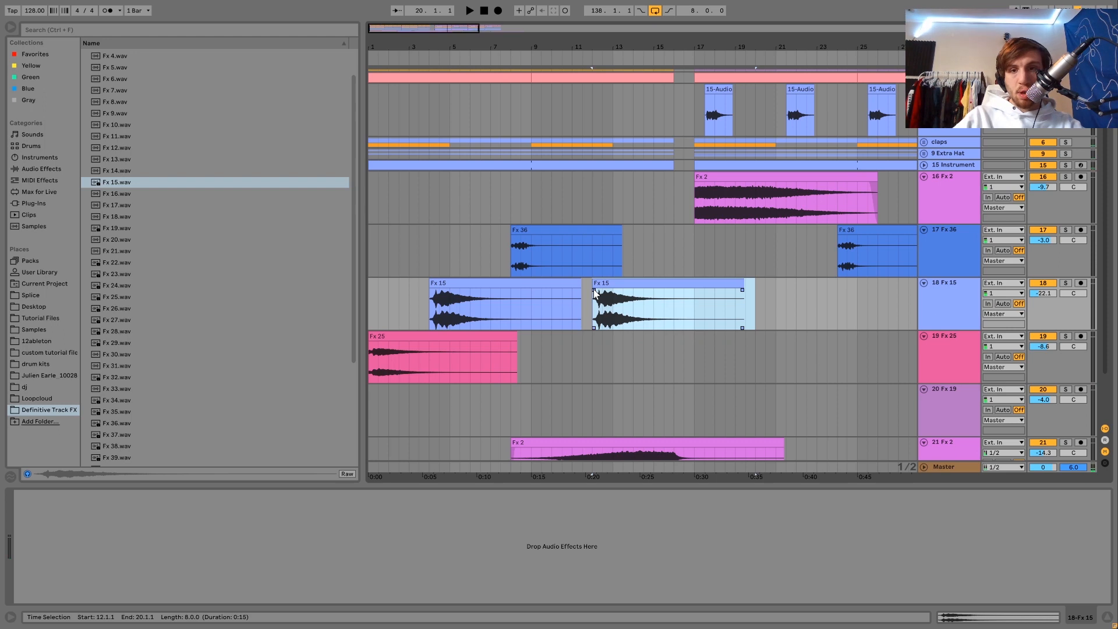
key(ctrl+d)
key(ctrl+d)
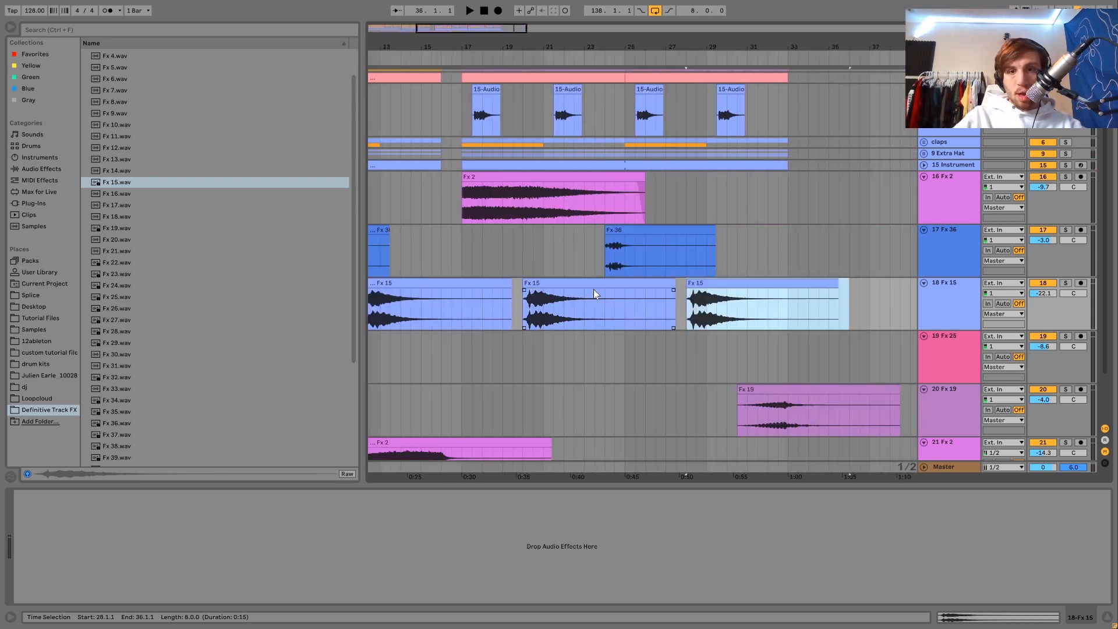
scroll(593, 288, left, 5)
Play the mix from bar 3 and set the Fx 36 track's volume to -5.0 dB.
click(415, 346)
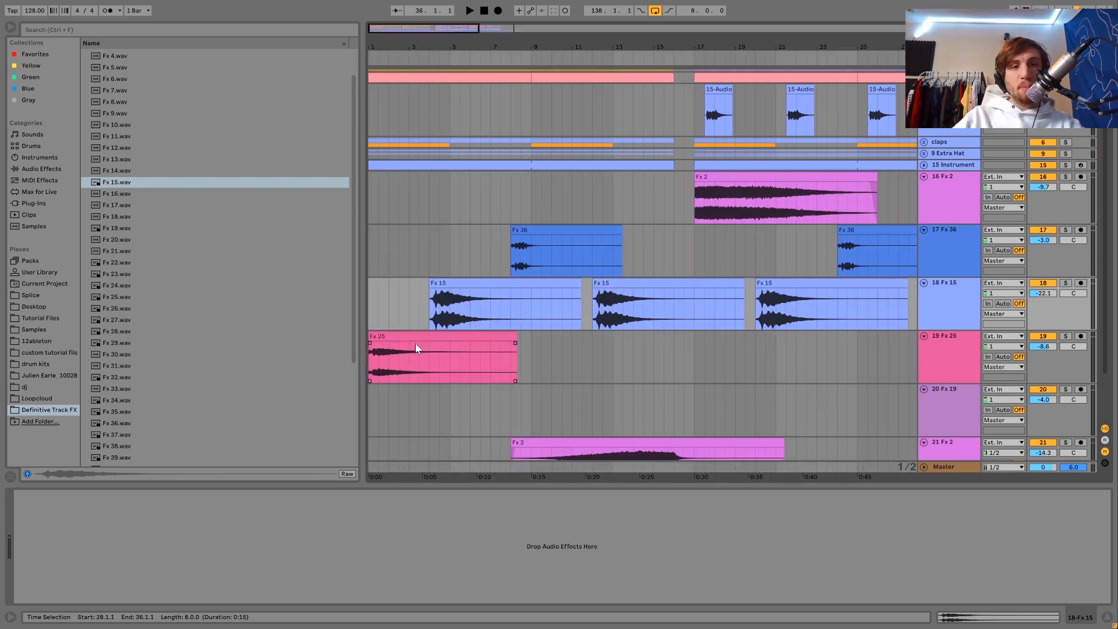
click(419, 316)
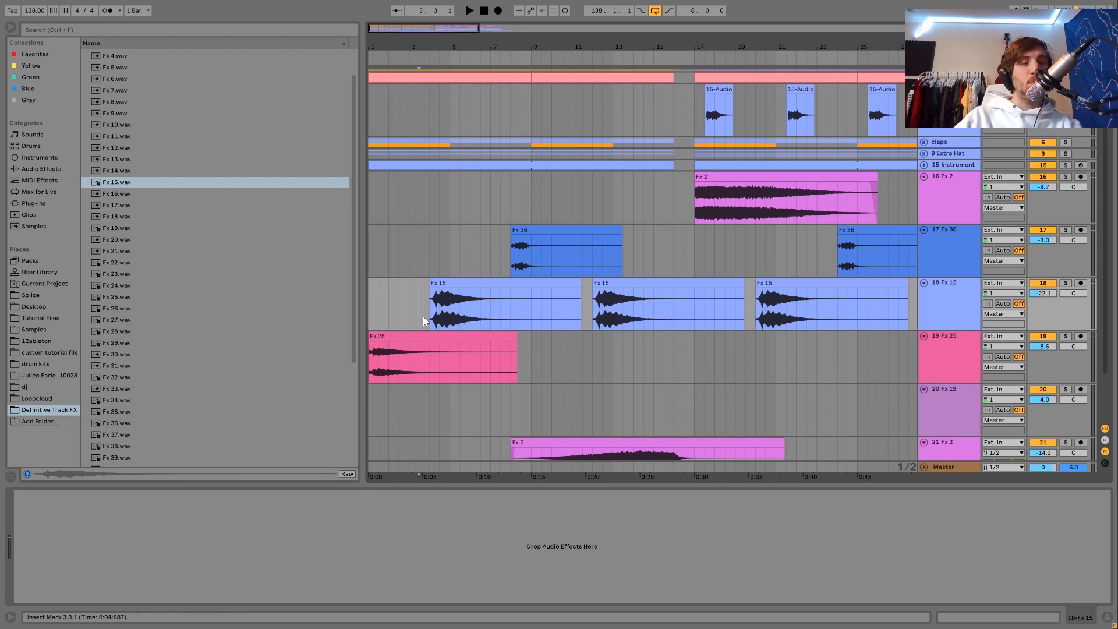
key(space)
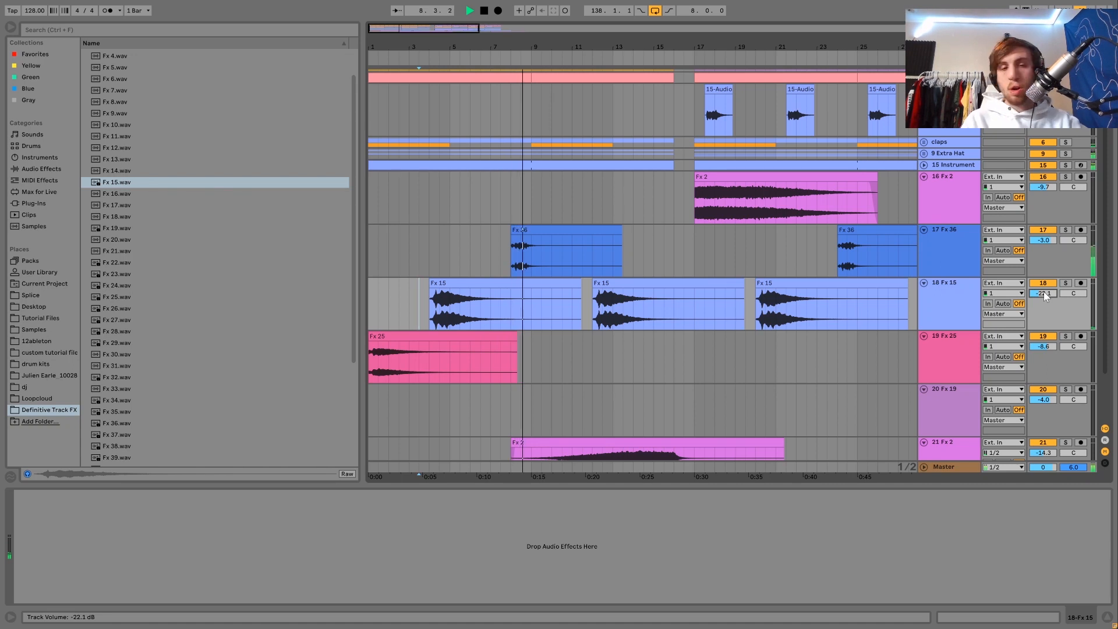
key(space)
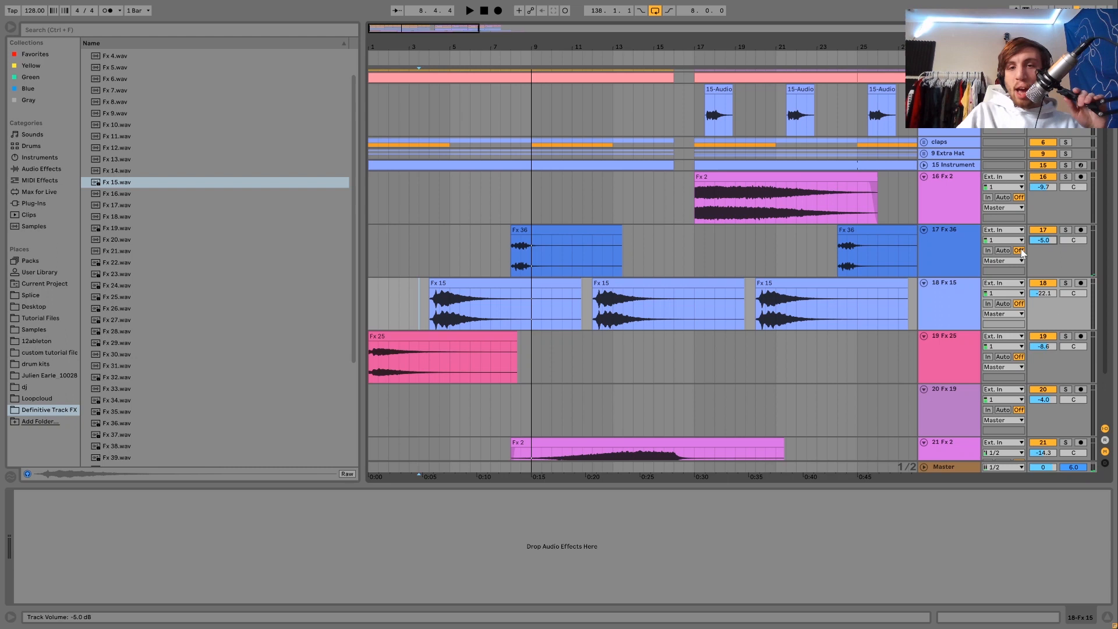
Listen to the duplicated Fx 15 clip in the mix from bar 12.
scroll(821, 307, right, 5)
scroll(821, 308, down, 2)
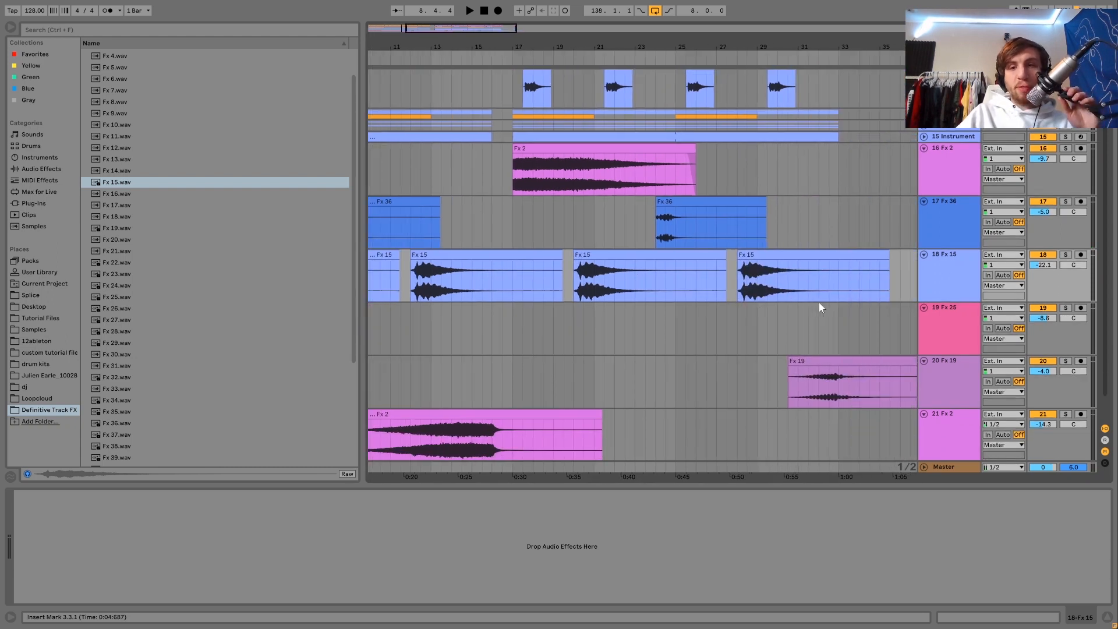
scroll(818, 307, left, 1)
click(445, 289)
key(space)
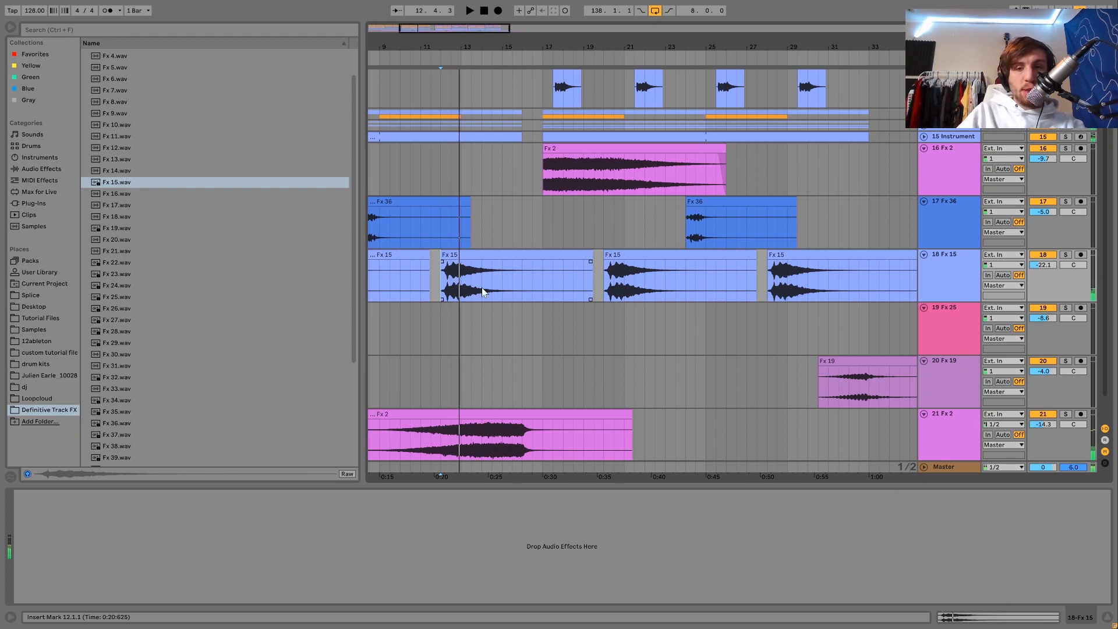
Try a copy of the Fx 36 clip at bar 32 during playback and delete it.
scroll(481, 287, right, 3)
drag(599, 206, 749, 214)
key(space)
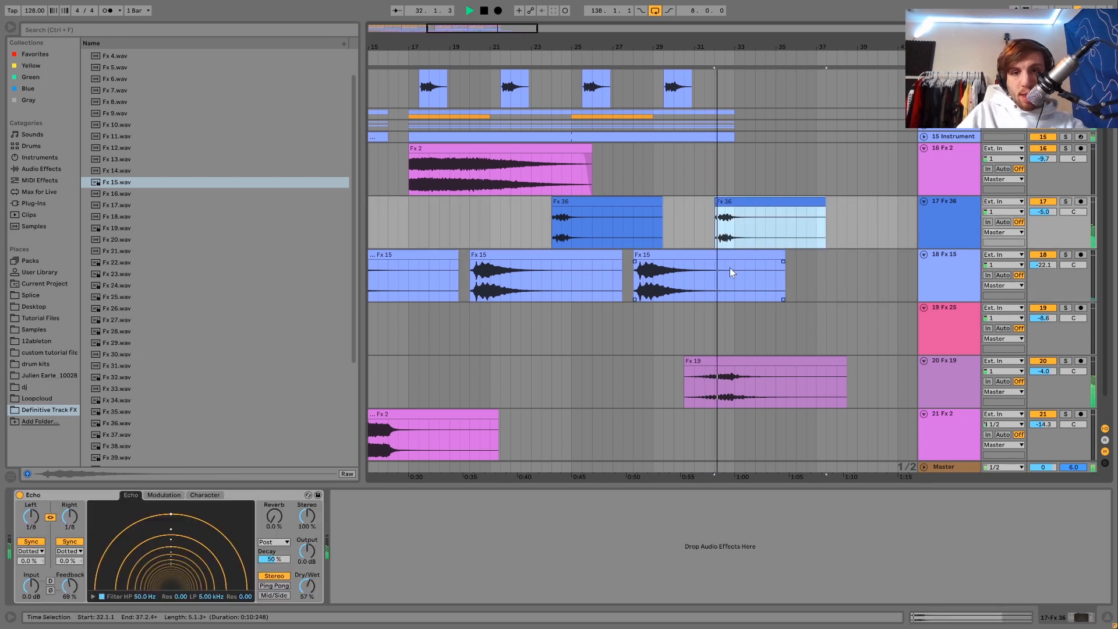
key(Delete)
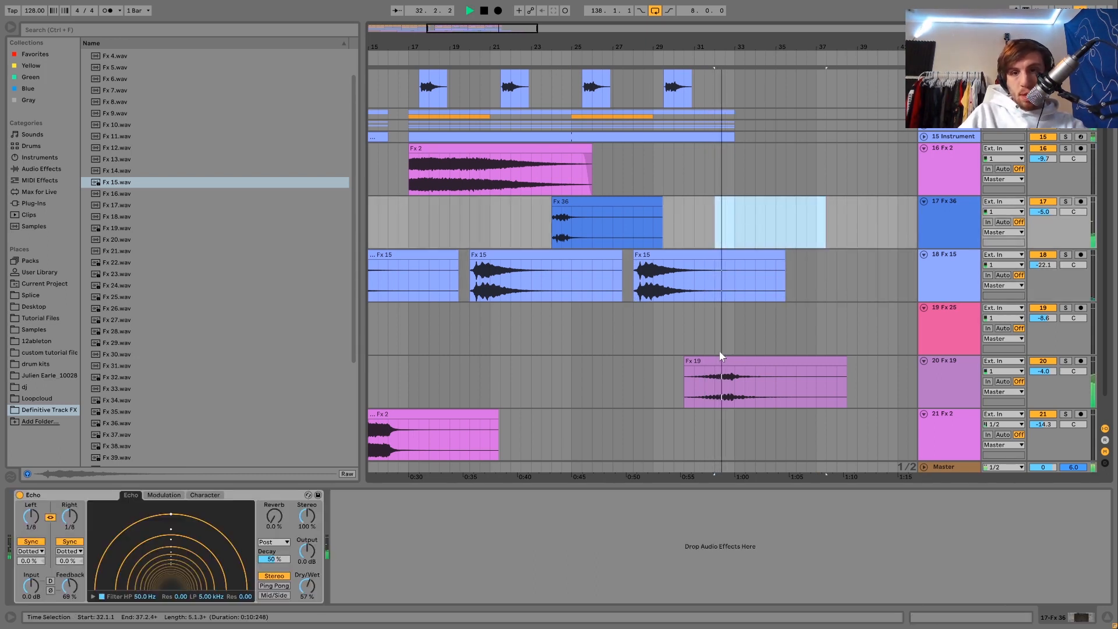
key(space)
click(790, 396)
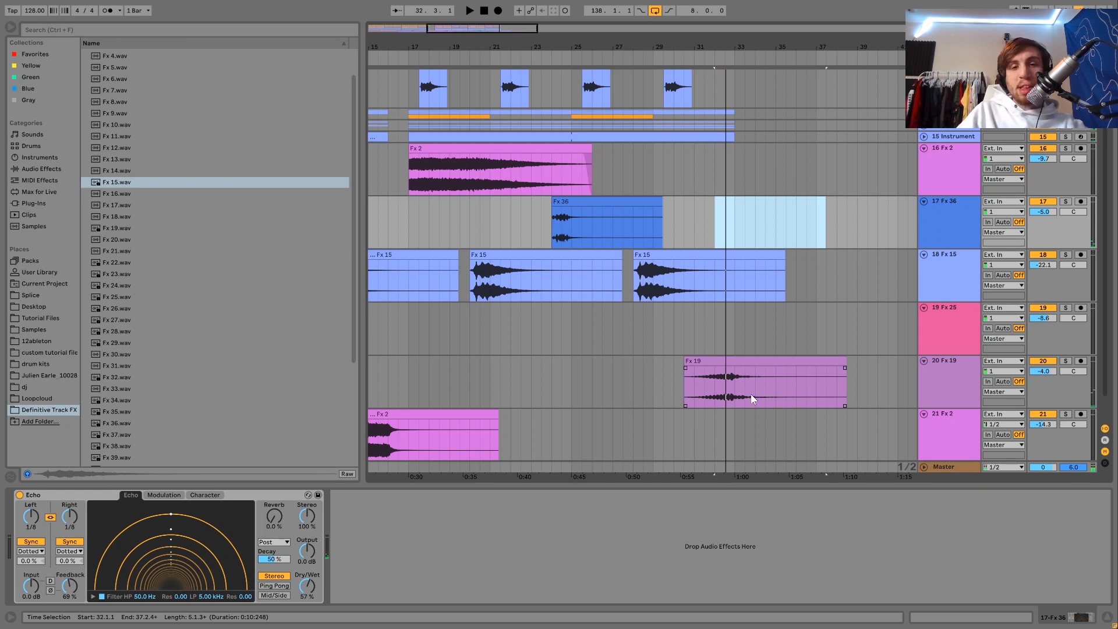
Play the mix from bar 15 to check the transition into the Fx 2 downlifter at bar 17.
scroll(749, 394, left, 5)
click(538, 237)
key(space)
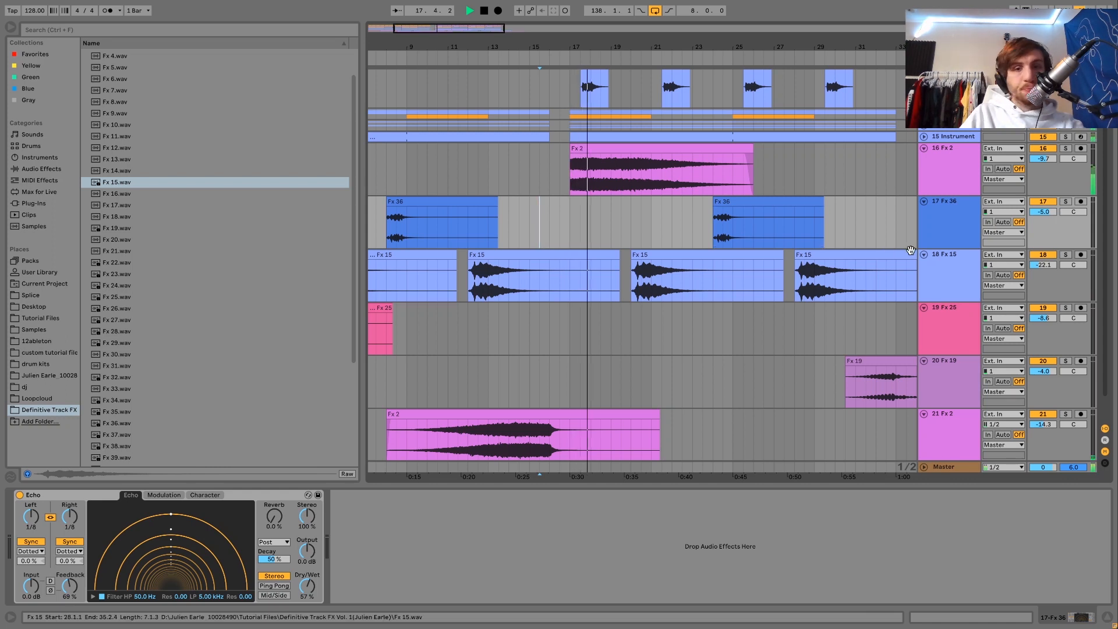
Stop playback, insert a new audio track below the Fx 36 track and place the Fx 49 sample on it at 16.3.1.
key(space)
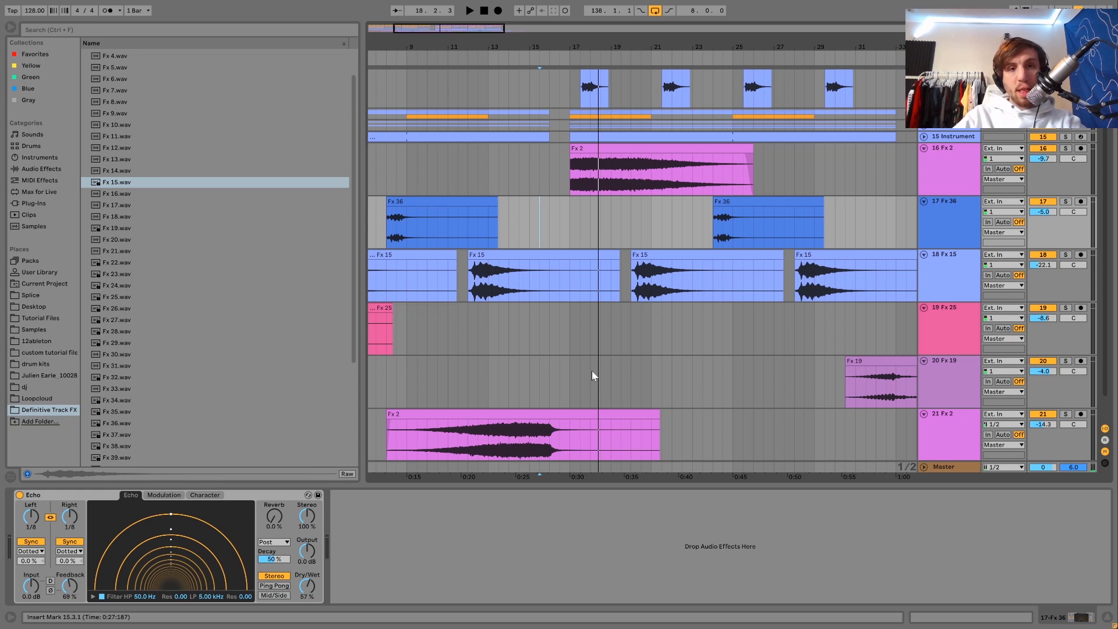
key(ctrl+t)
click(548, 285)
scroll(236, 435, down, 5)
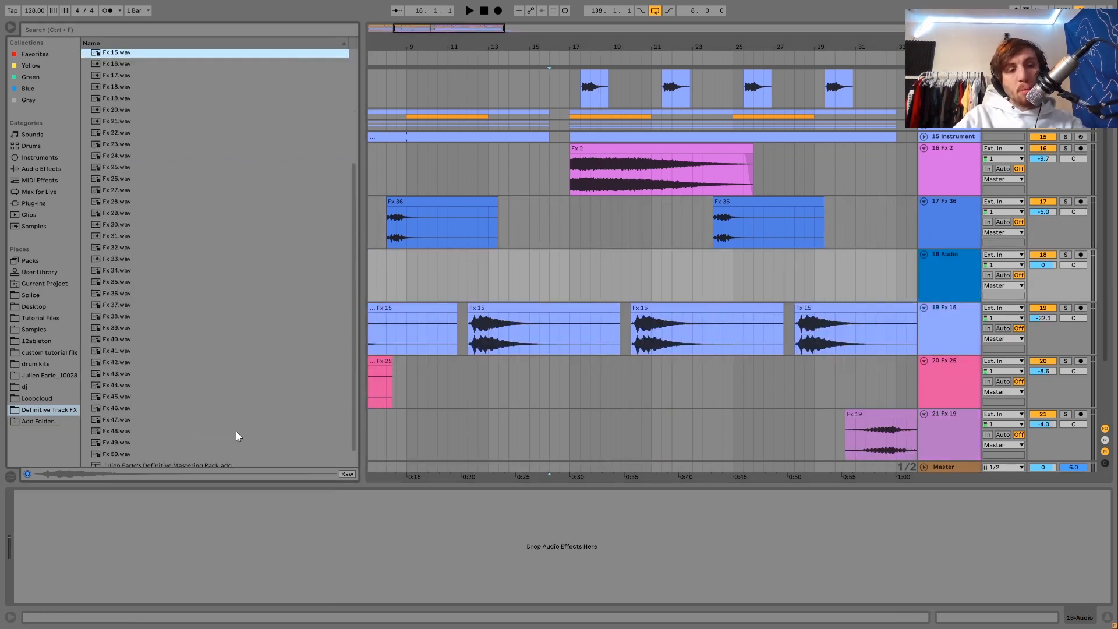
scroll(137, 456, down, 2)
click(115, 437)
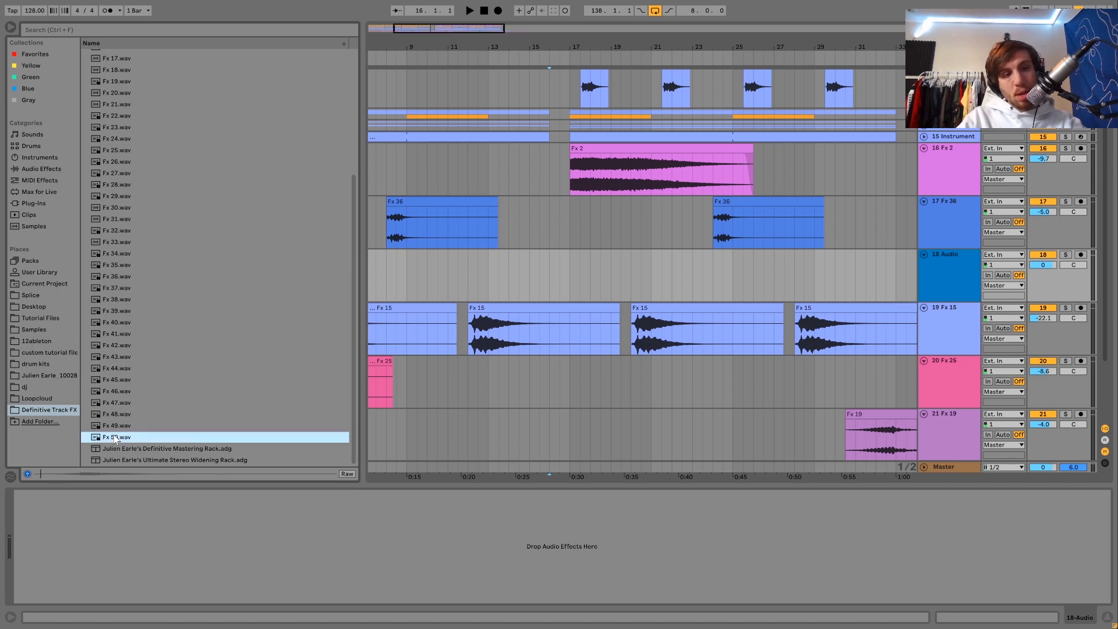
key(Up)
drag(246, 407, 568, 253)
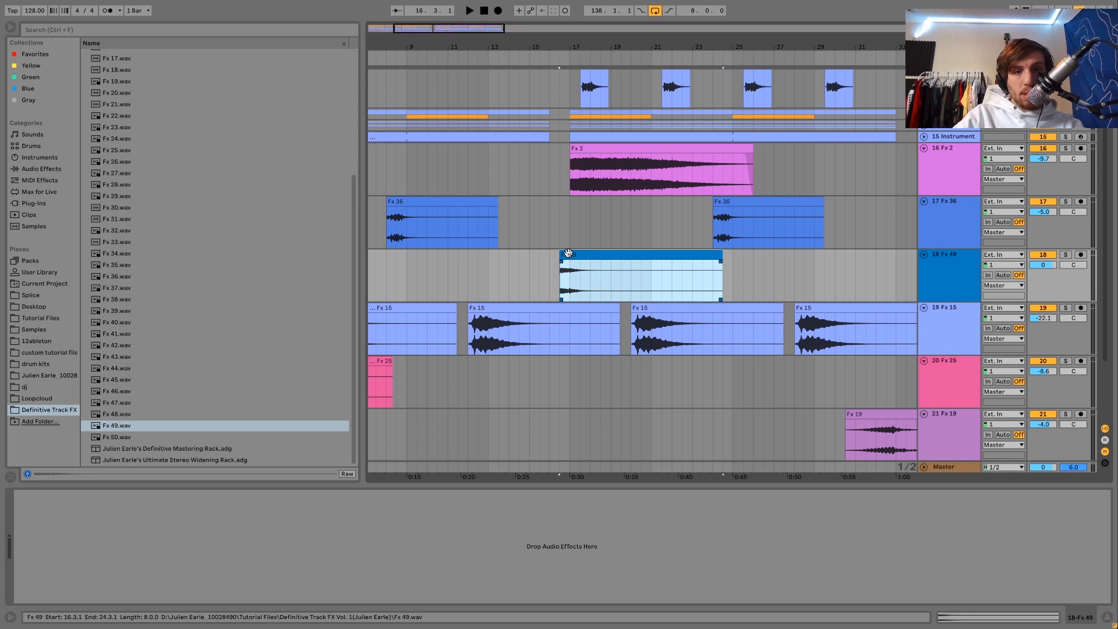
Turn off warping for the Fx 49 clip and raise its gain to 5.94 dB.
double_click(570, 251)
click(132, 385)
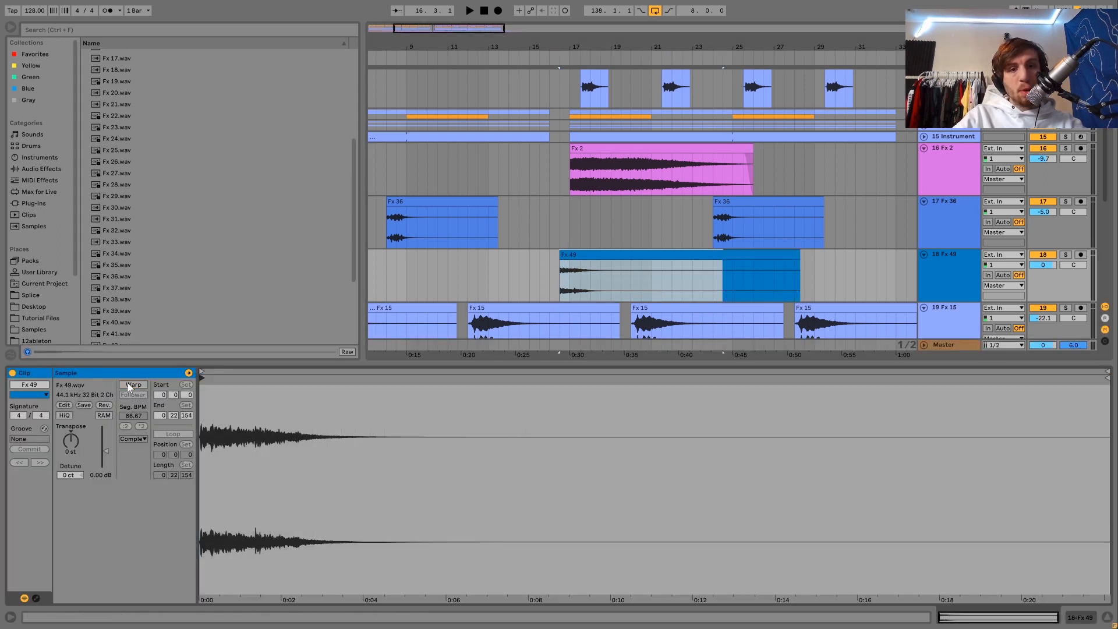
drag(102, 450, 102, 445)
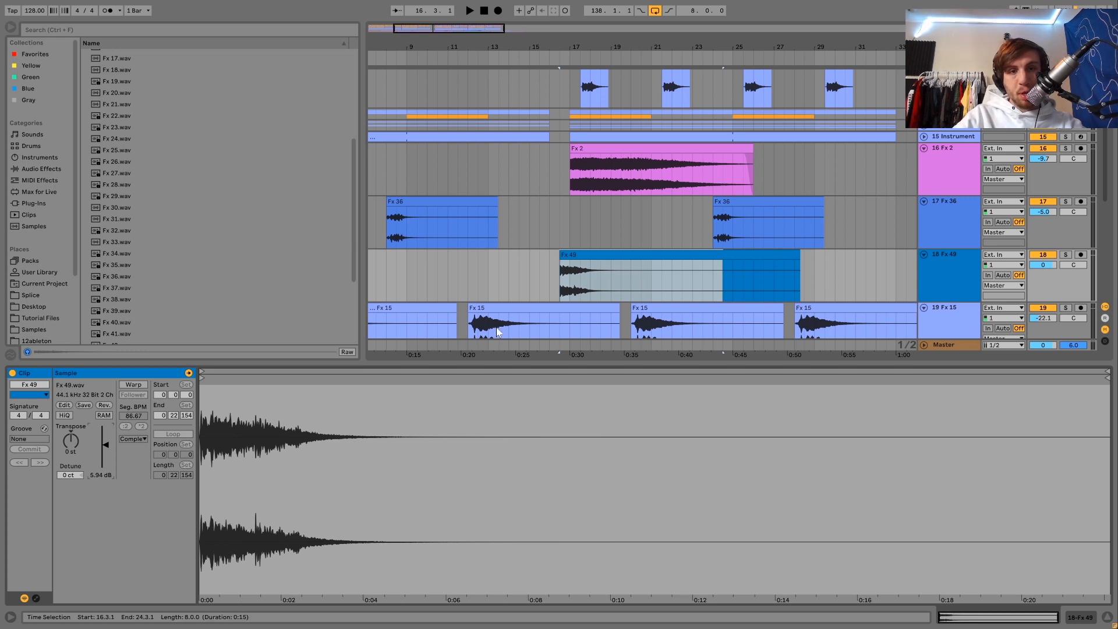
Move the Fx 49 clip to 16.1.1 and set its track volume to -5.9 dB while playing the transition.
click(488, 285)
click(574, 256)
drag(574, 256, 563, 256)
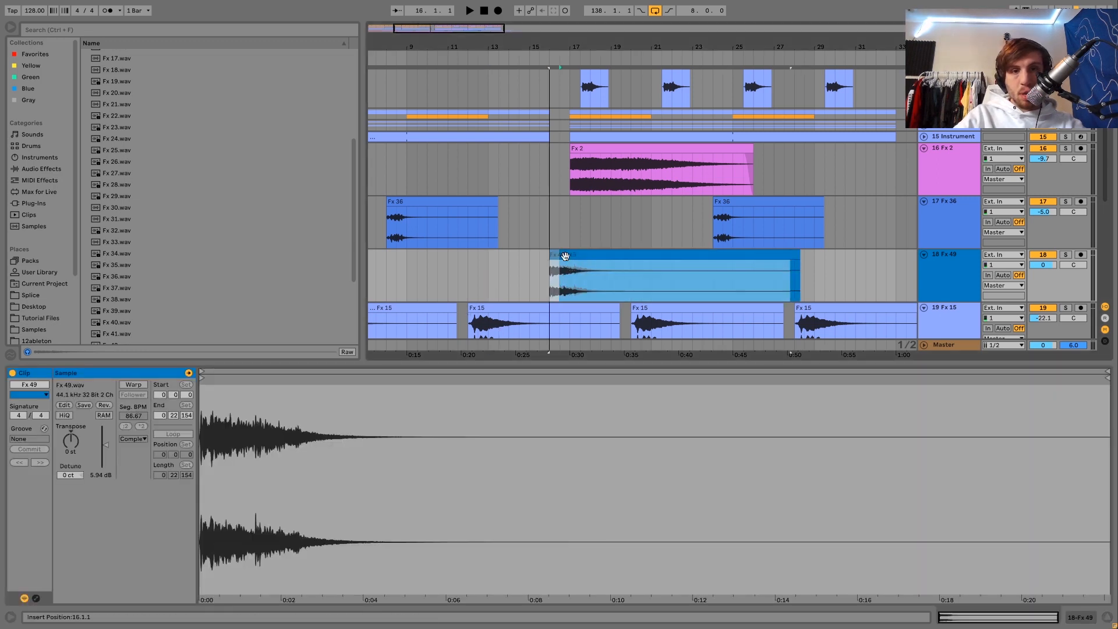
click(509, 265)
key(space)
drag(1042, 264, 1043, 268)
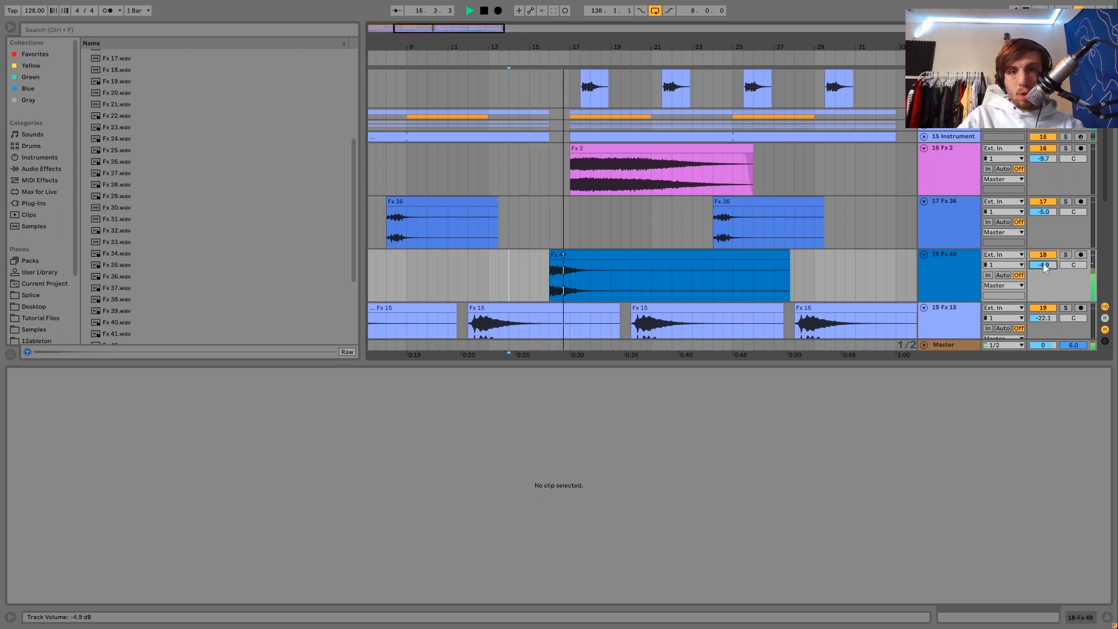
double_click(959, 266)
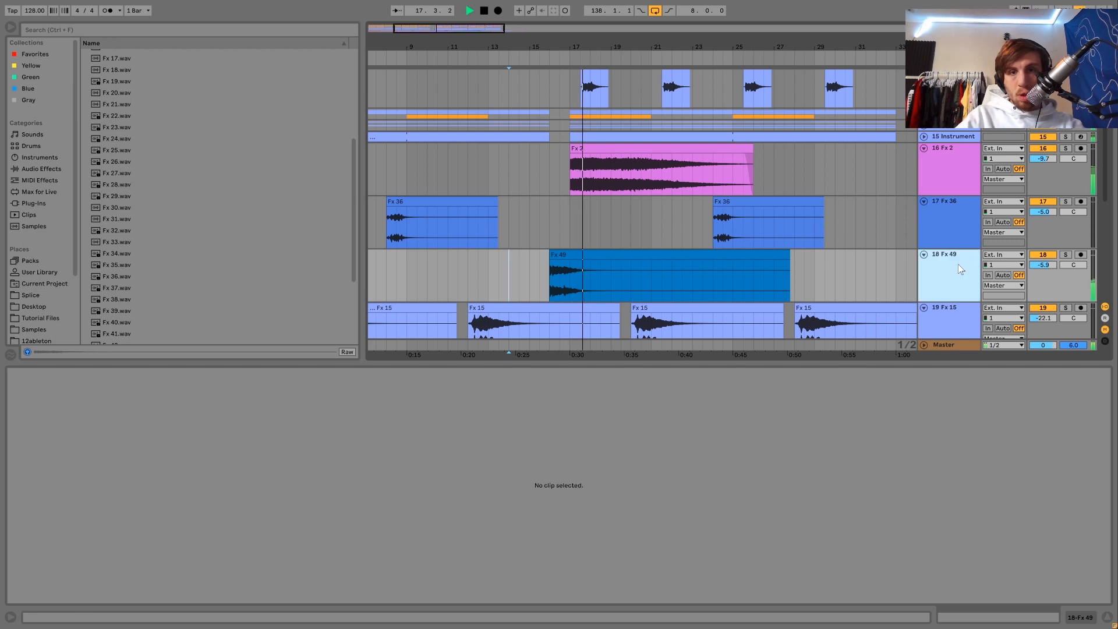
key(space)
Move the Fx 49 clip to 16.3.1, start it about 1 second into the sample, and listen from 14.3.1.
drag(570, 255, 588, 254)
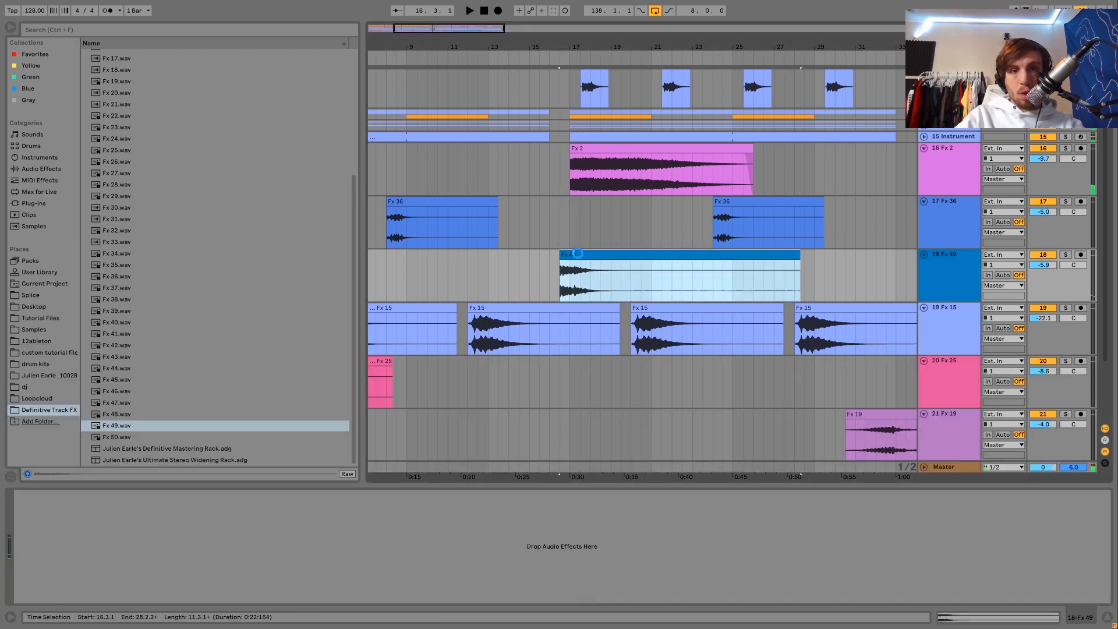
double_click(588, 254)
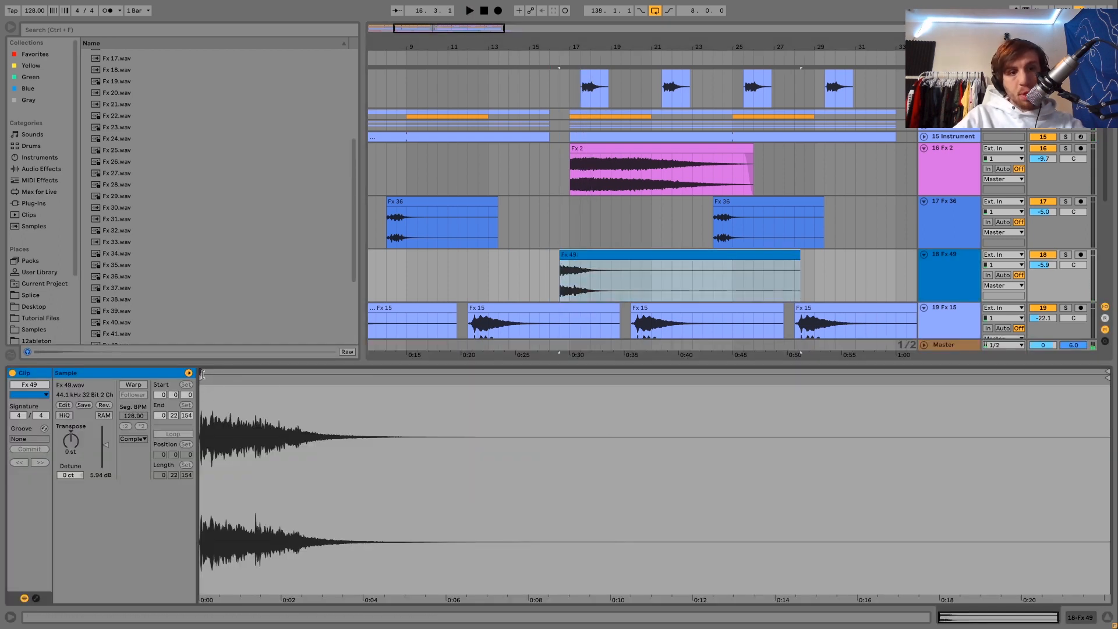
drag(202, 378, 245, 377)
click(520, 268)
key(space)
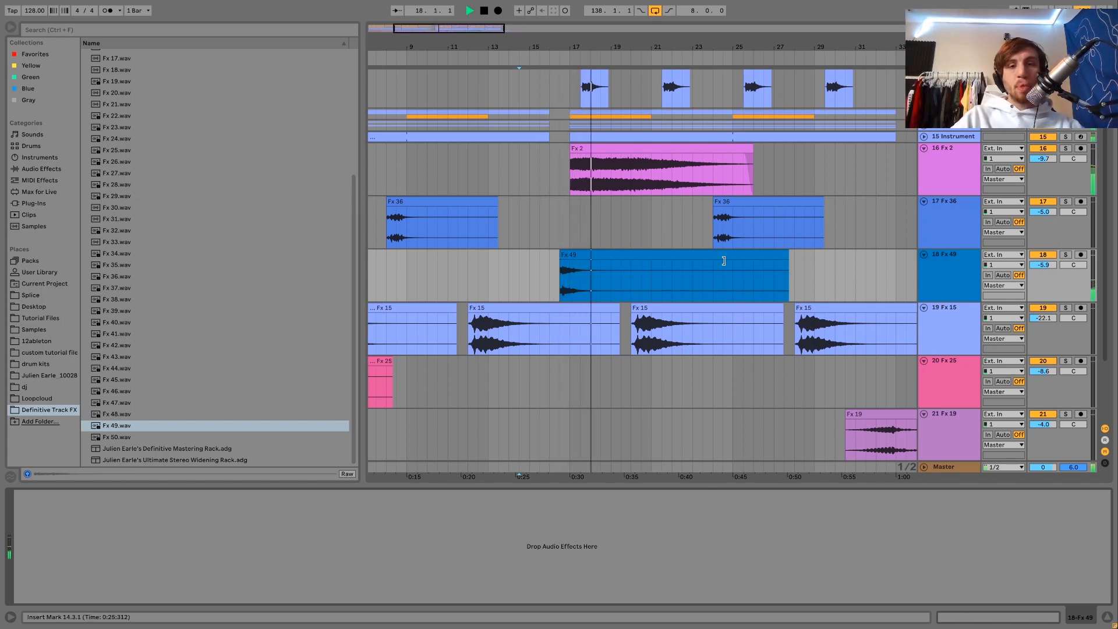
key(space)
Move the Fx 49 clip to 16.1.1 and cut away everything after bar 17.
drag(581, 255, 568, 276)
click(568, 277)
key(ctrl+e)
click(582, 253)
key(Delete)
Reverse the one-bar Fx 49 clip and listen to it leading into bar 17.
click(559, 251)
key(r)
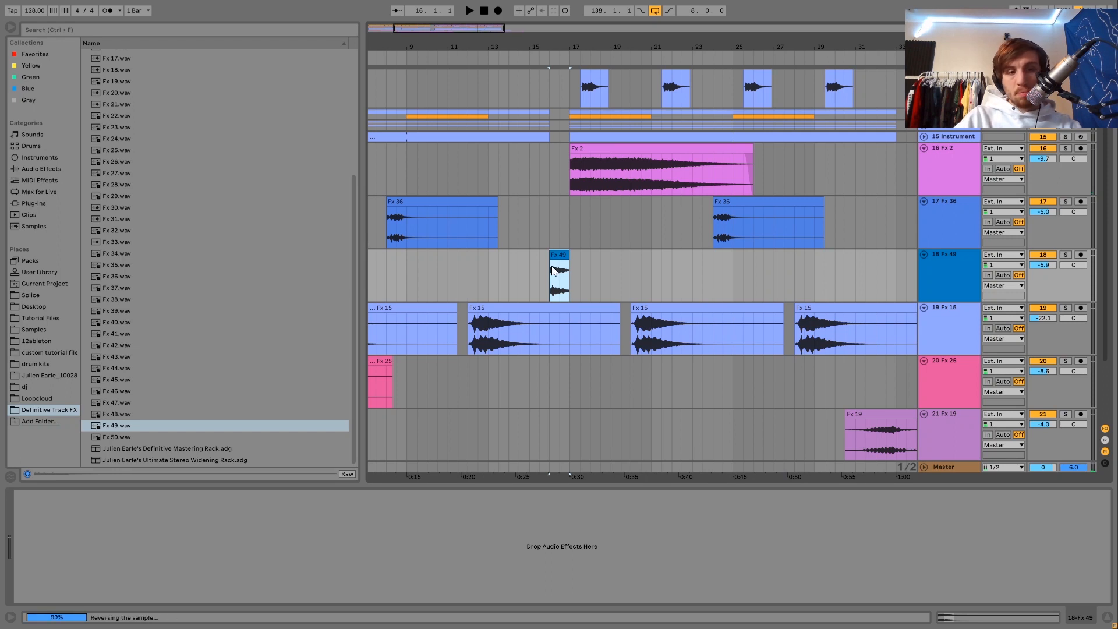
key(space)
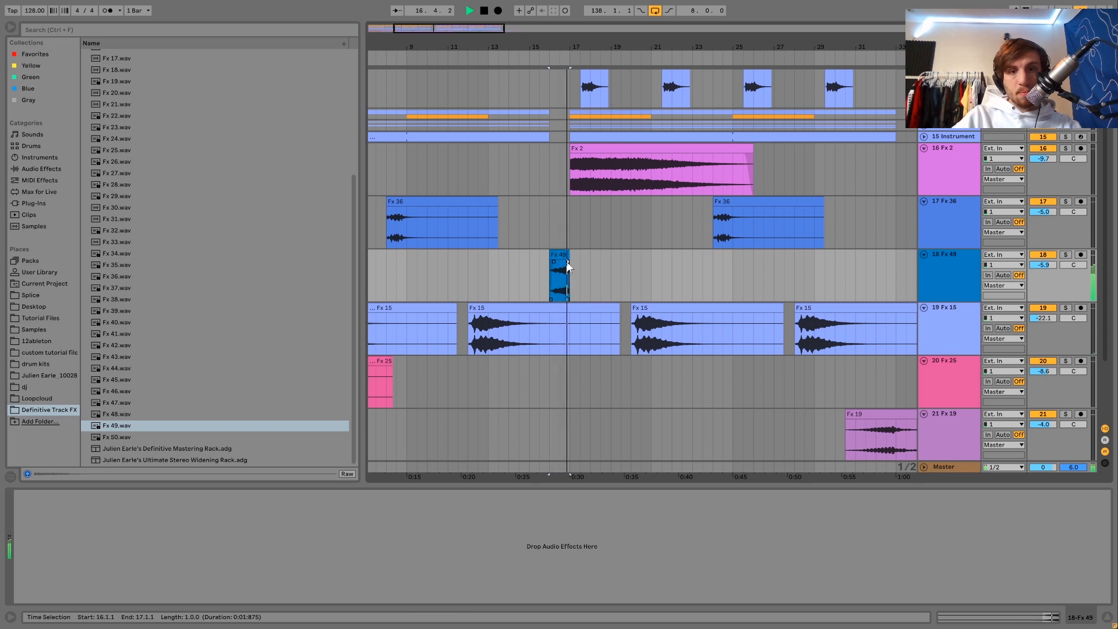
key(space)
Add a Reverb effect to the Fx 49 track and set the track's volume to -6.9 dB during playback.
click(32, 171)
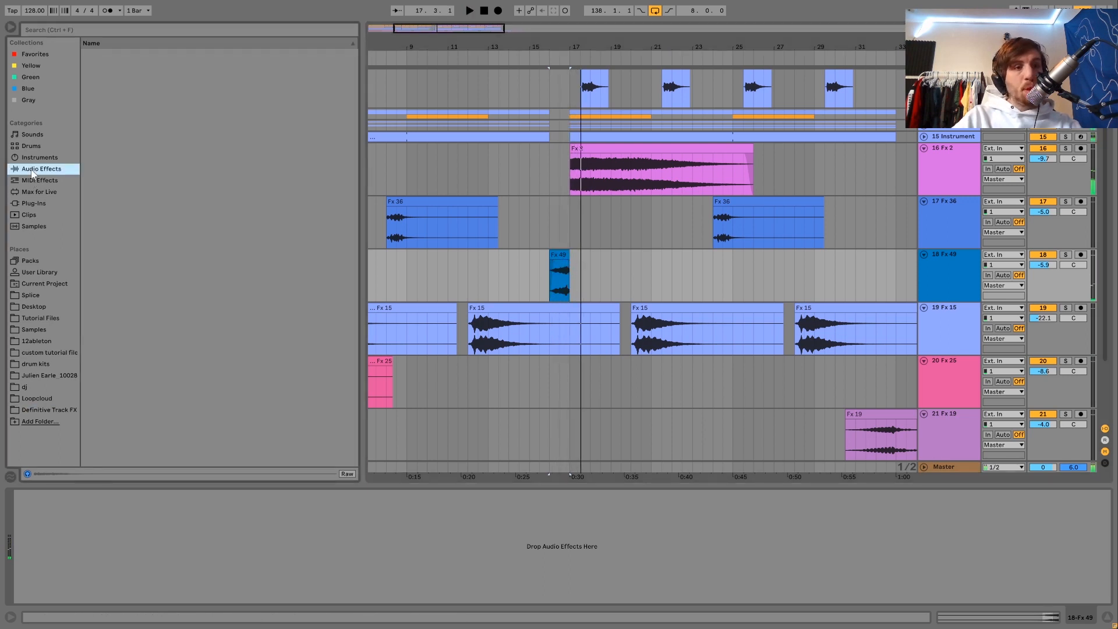
click(108, 392)
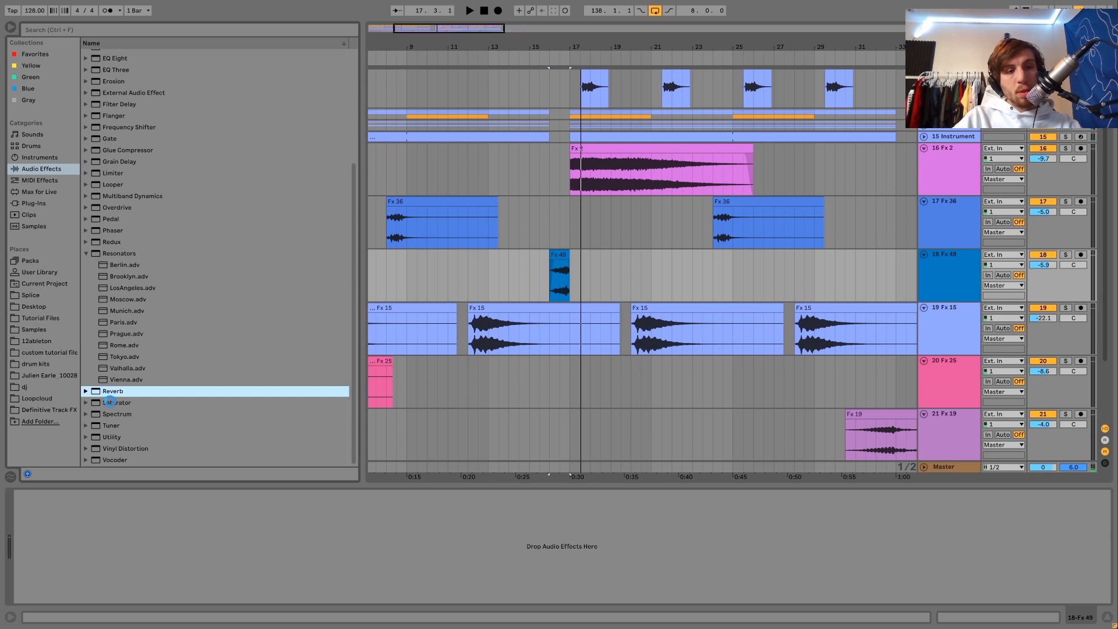
key(space)
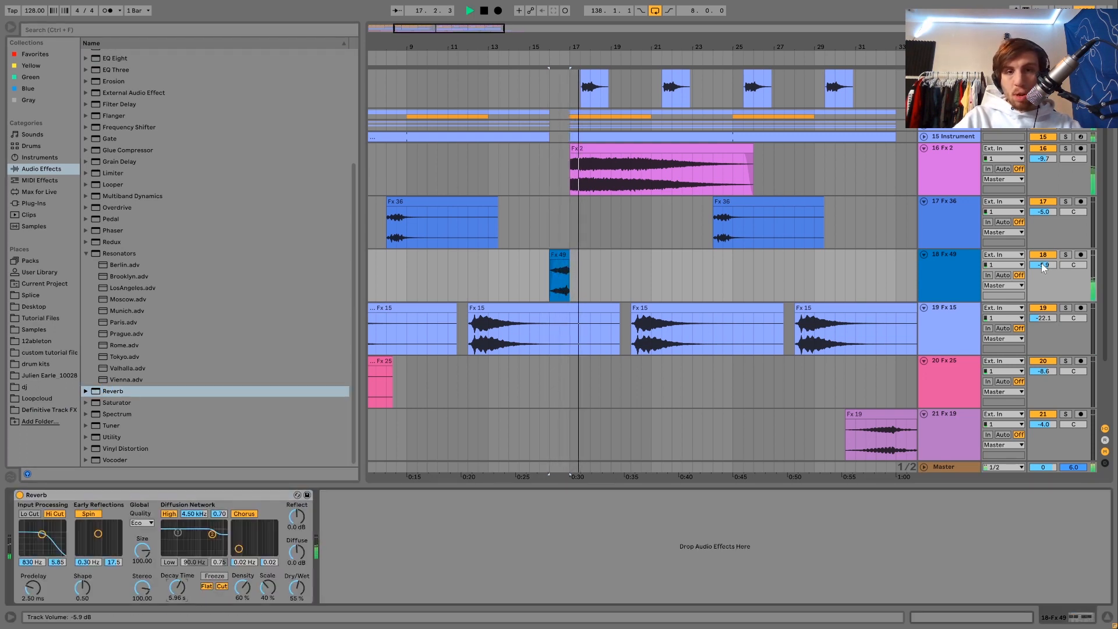
drag(1042, 265, 1042, 268)
key(space)
Play the mix from bar 15 to check the reversed Fx 49 swell into bar 17.
click(531, 266)
key(space)
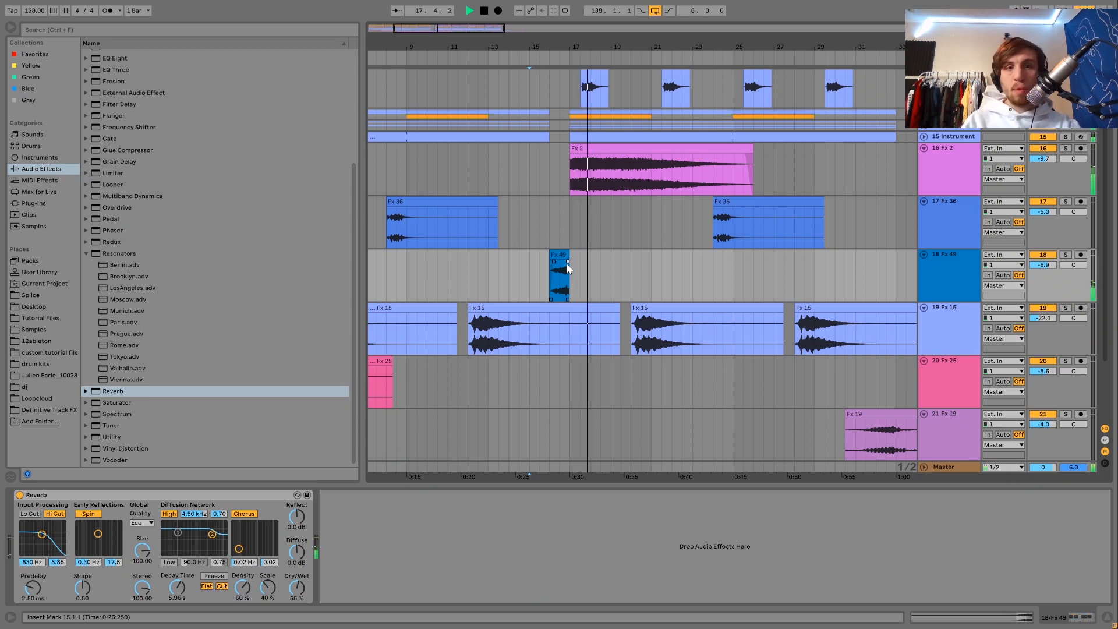
key(space)
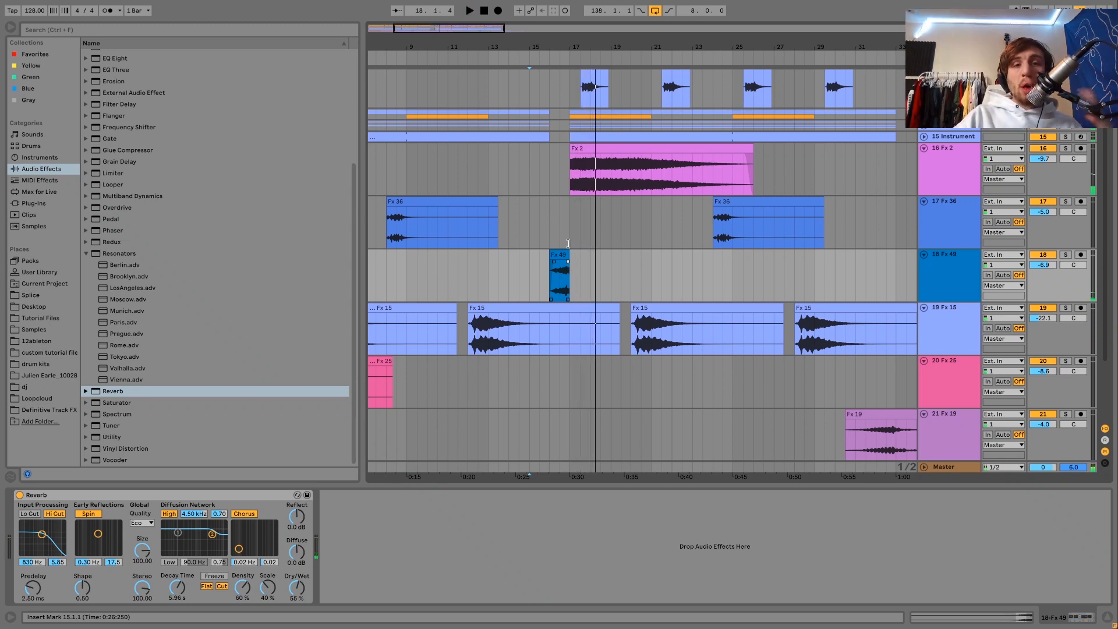
scroll(567, 244, up, 1)
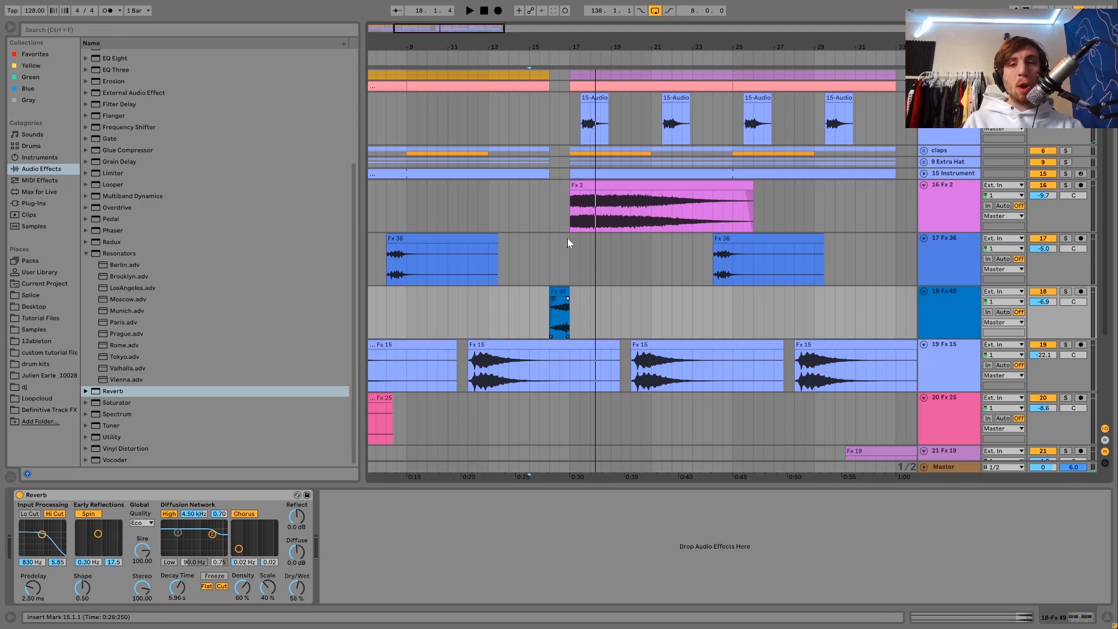
drag(506, 46, 505, 8)
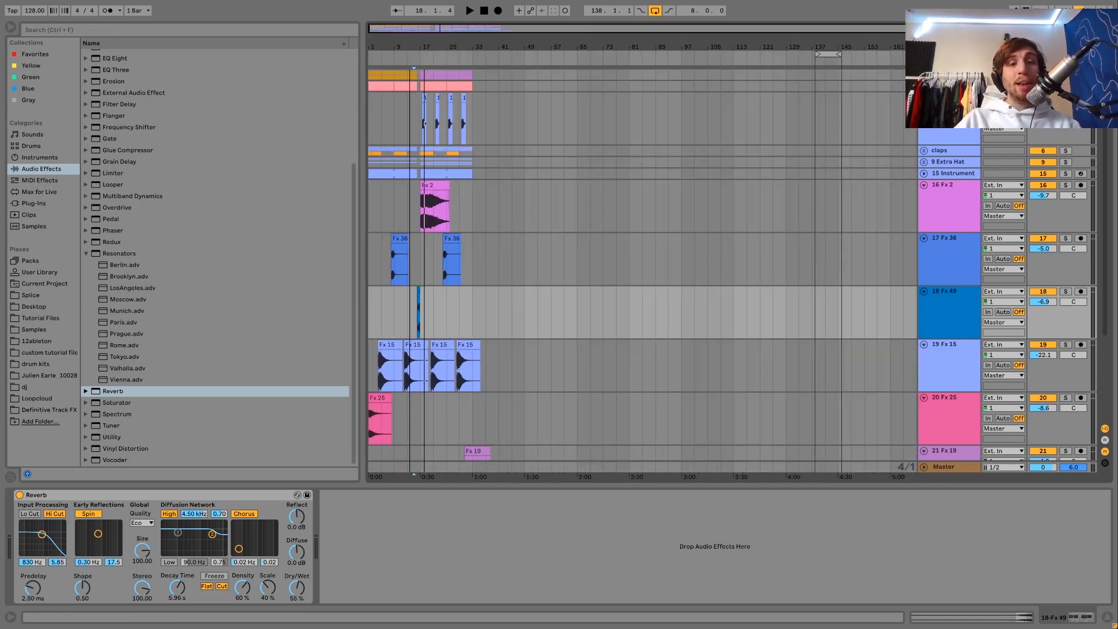